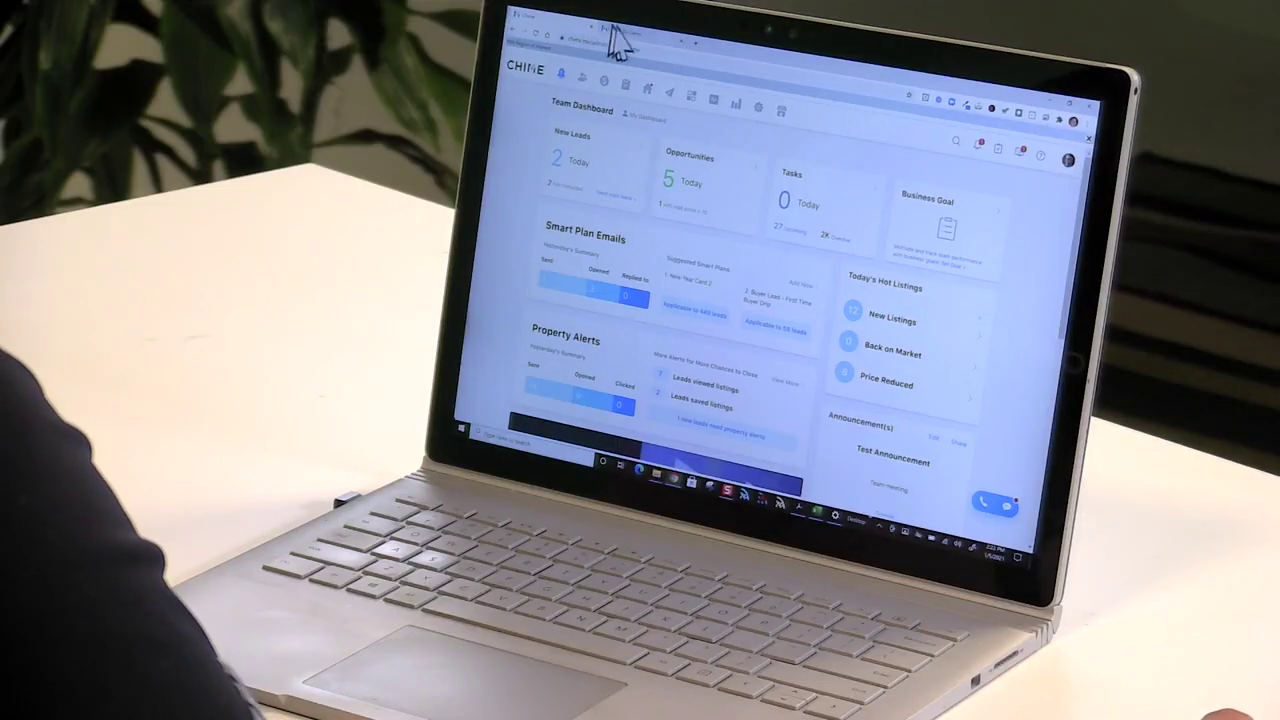
Switch to the SF Real Estate Group homepage tab with its property search bar.
click(622, 38)
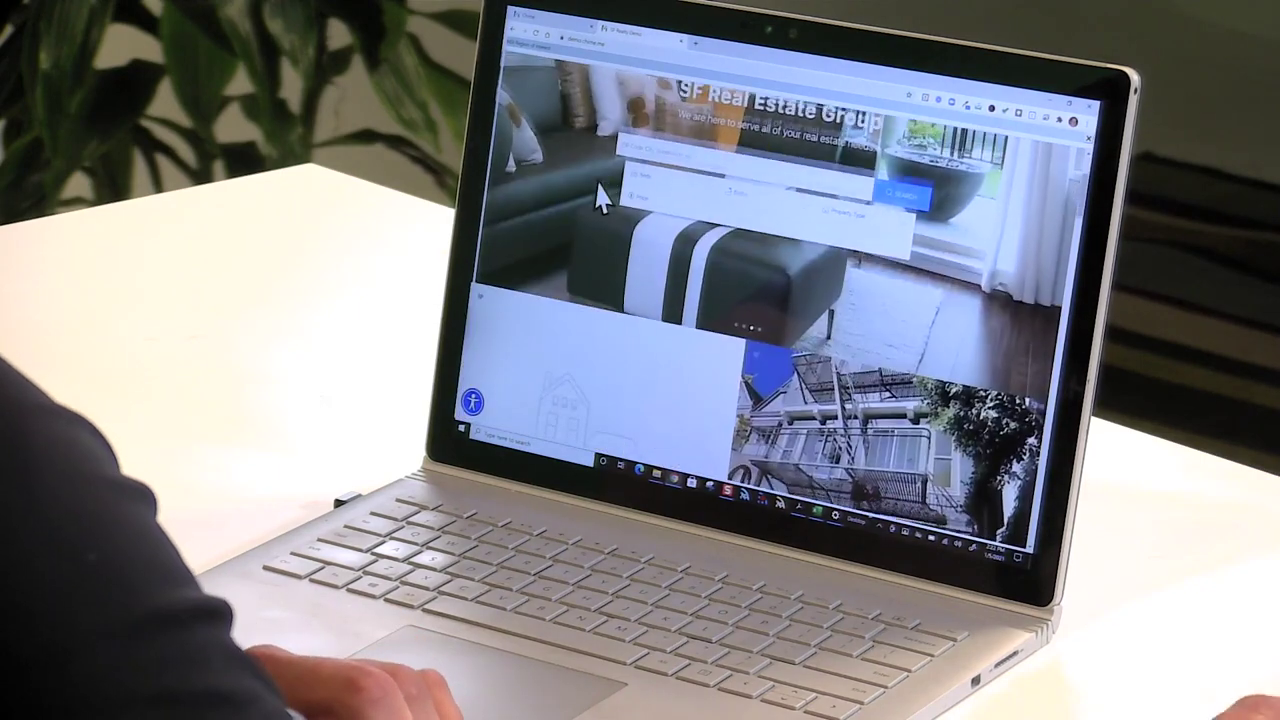
scroll(598, 197, down, 5)
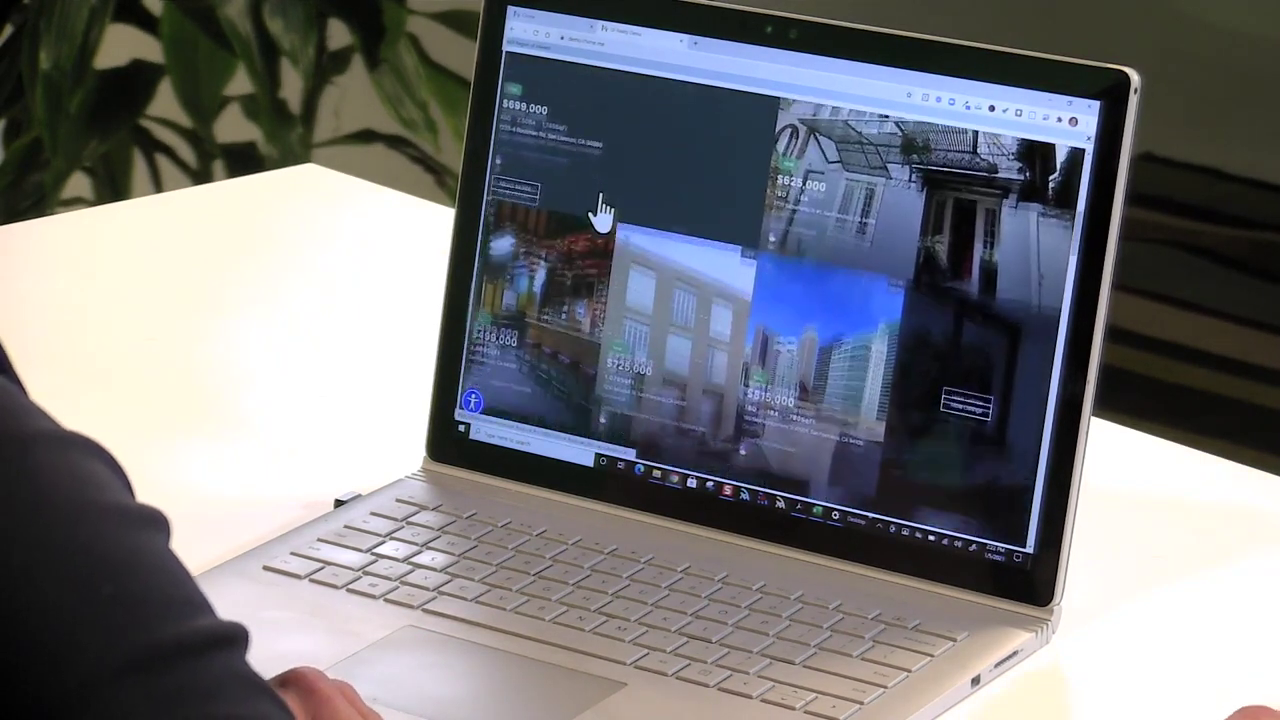
scroll(597, 209, down, 5)
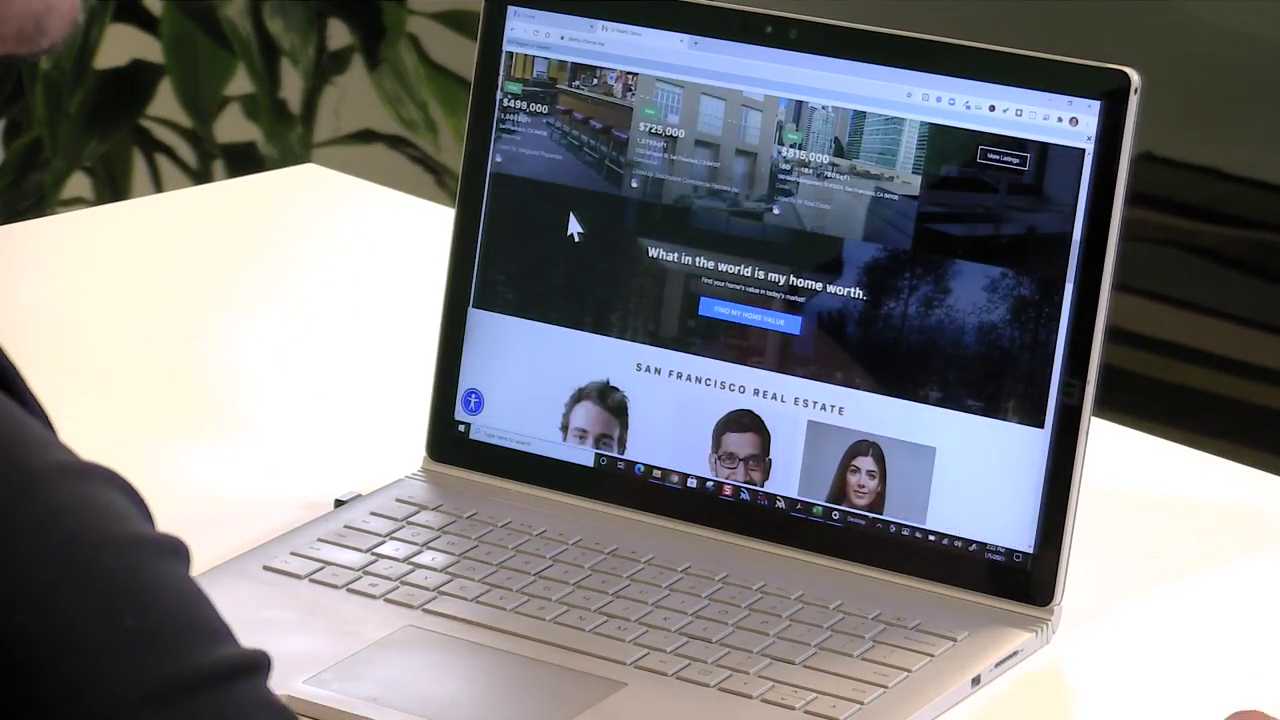
scroll(566, 226, down, 3)
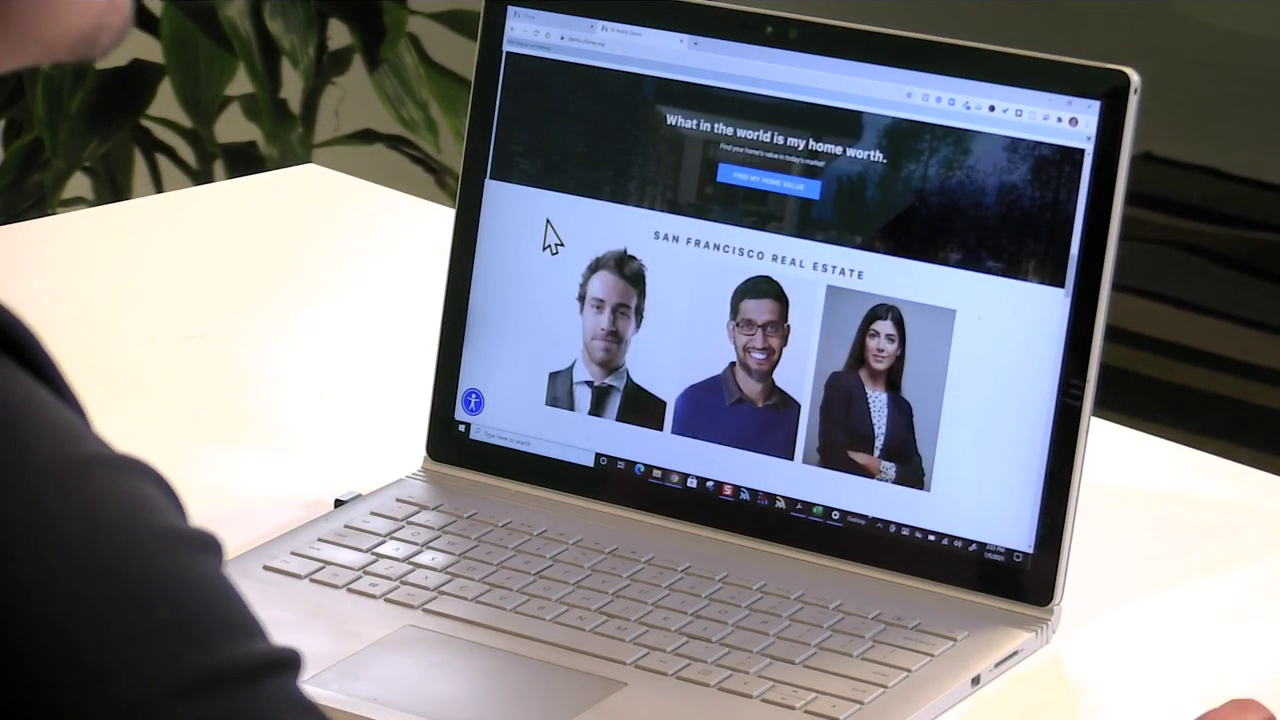
scroll(550, 235, down, 3)
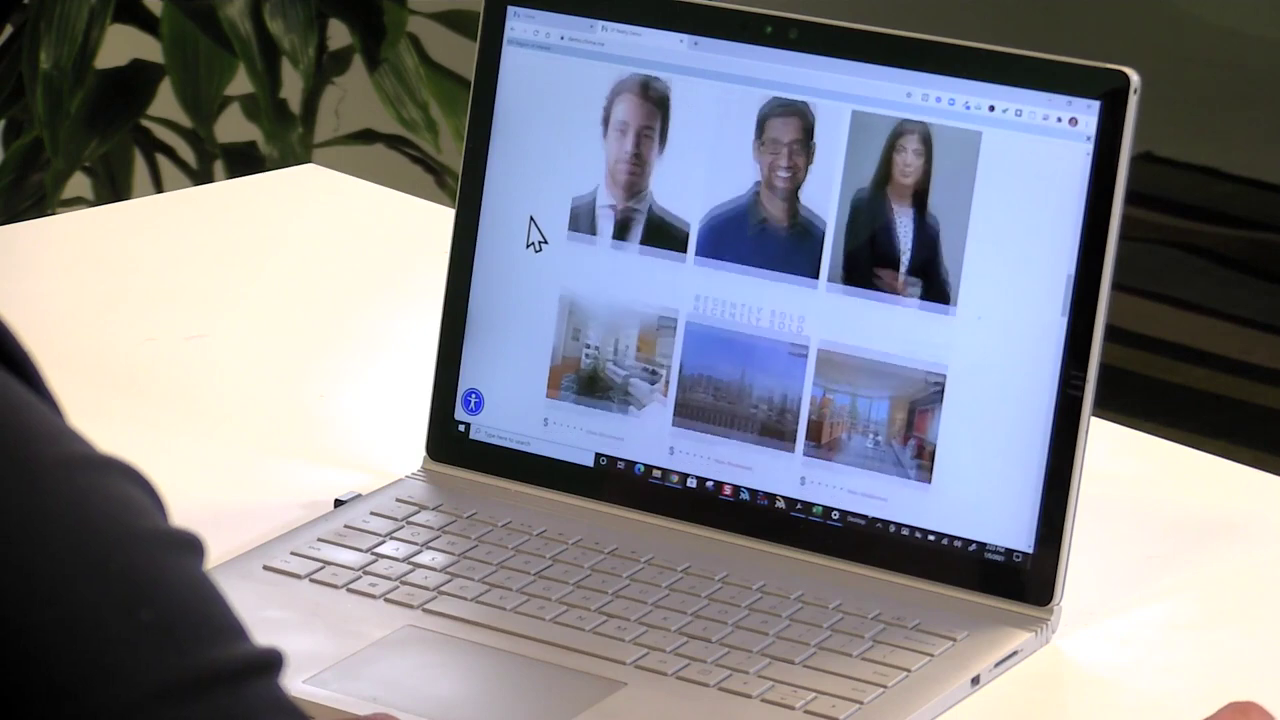
scroll(528, 217, down, 3)
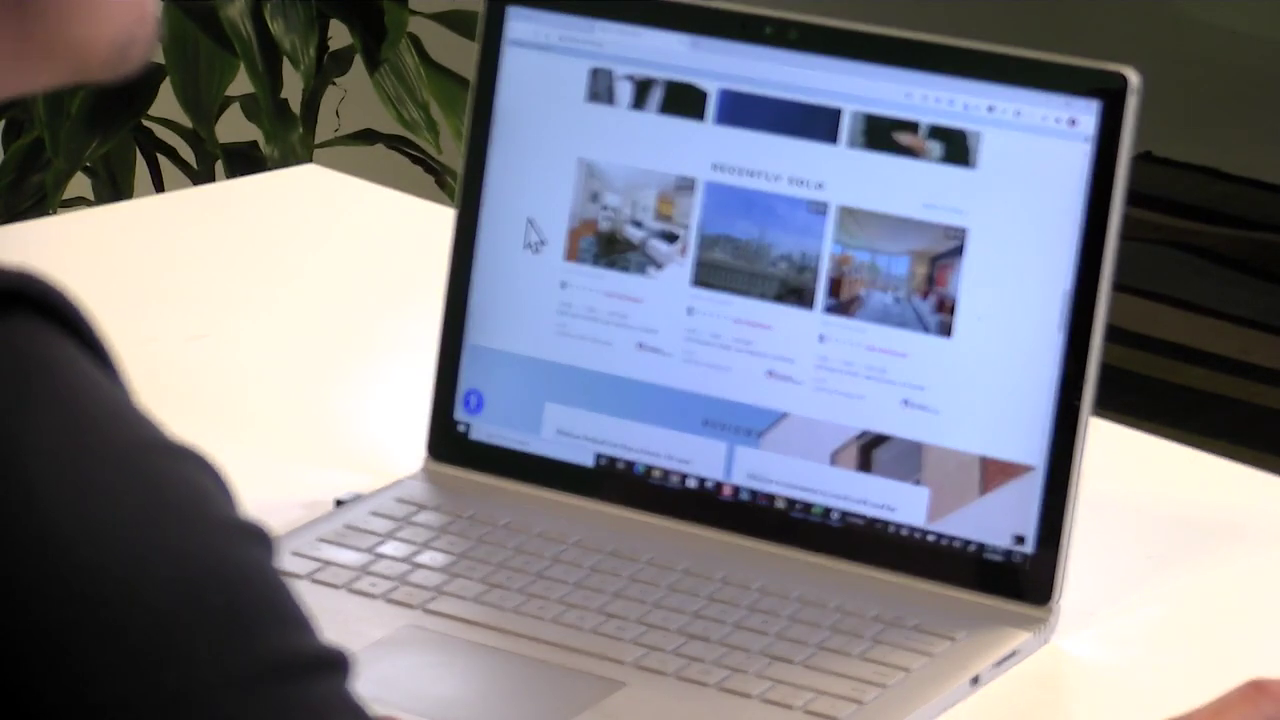
scroll(530, 235, down, 5)
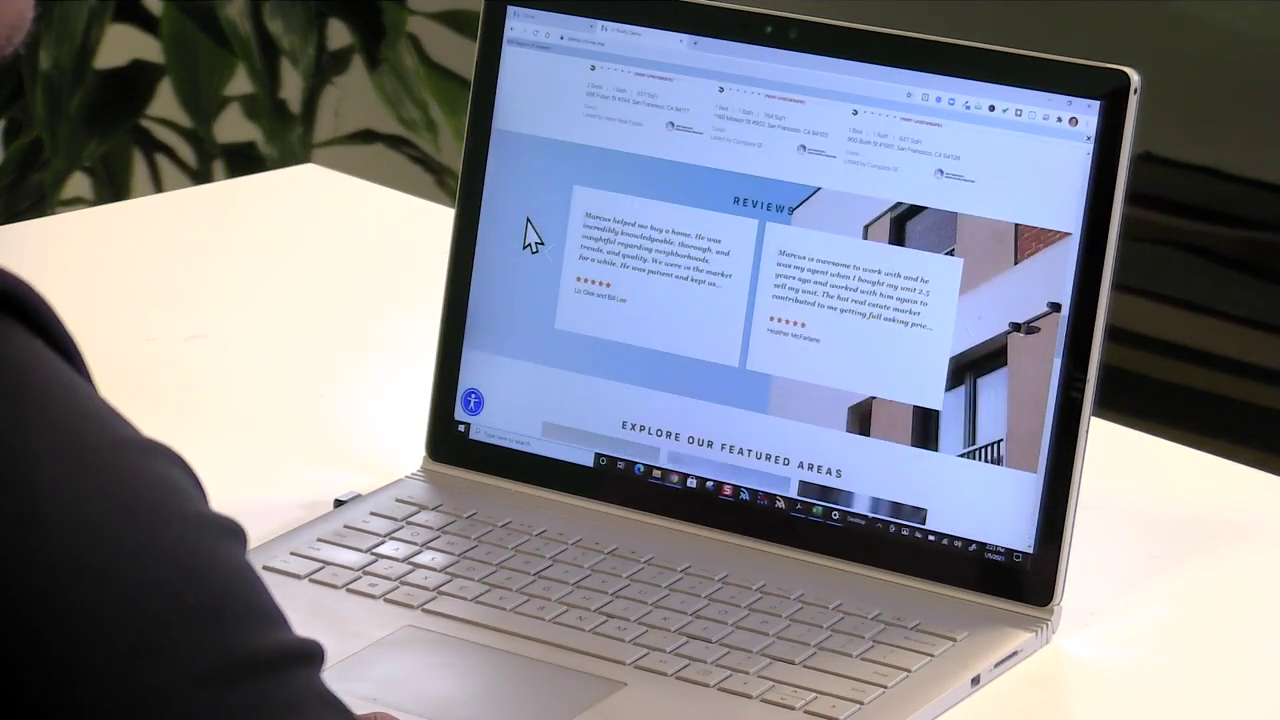
scroll(532, 237, down, 5)
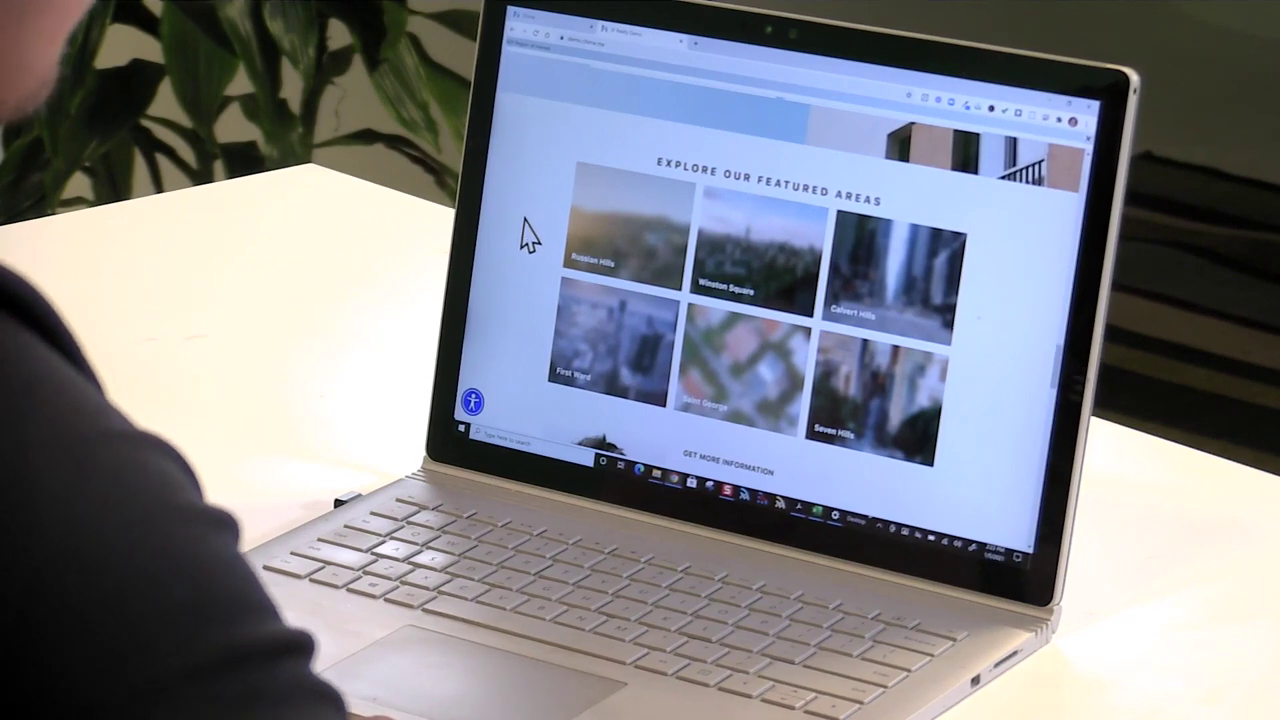
scroll(530, 235, down, 5)
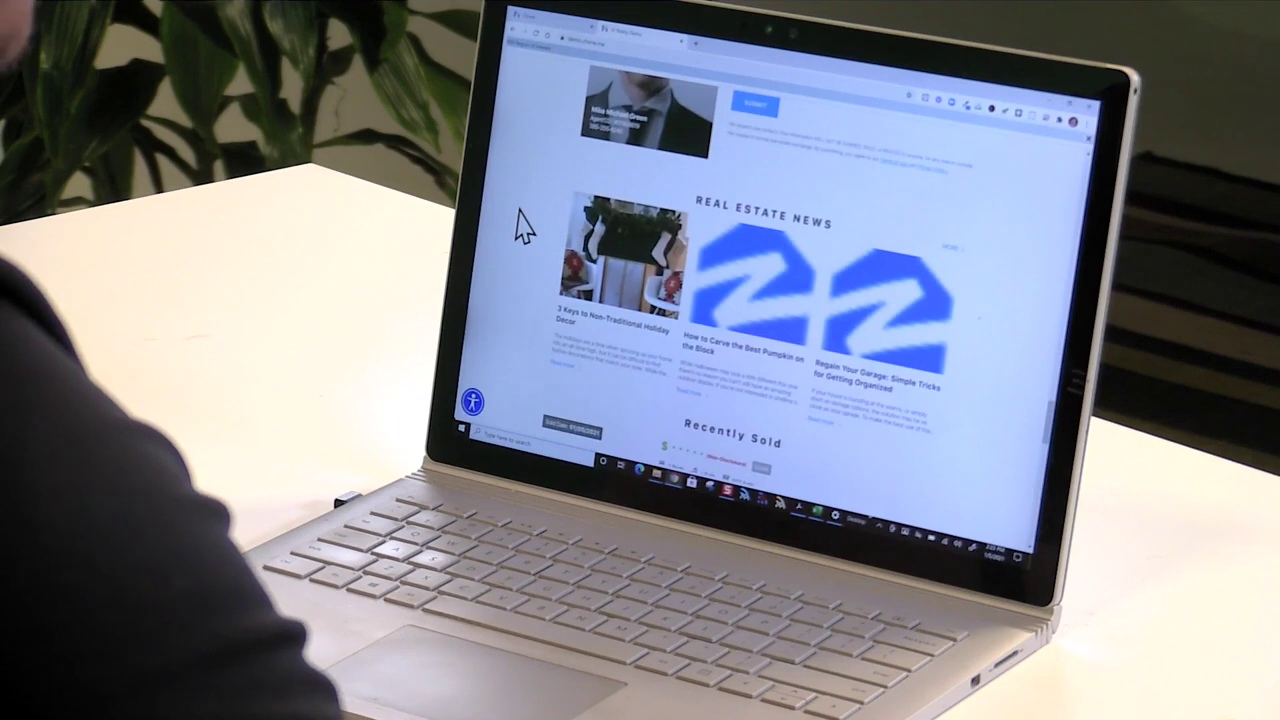
scroll(518, 215, down, 10)
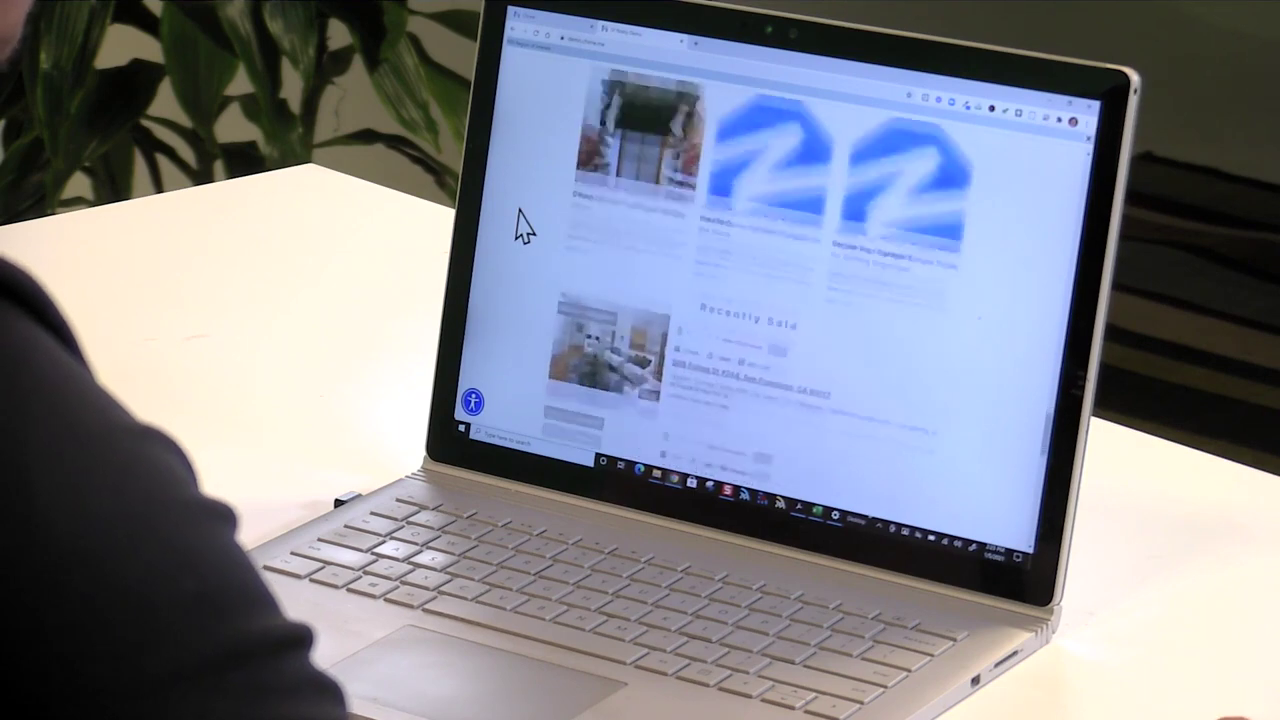
scroll(518, 215, down, 15)
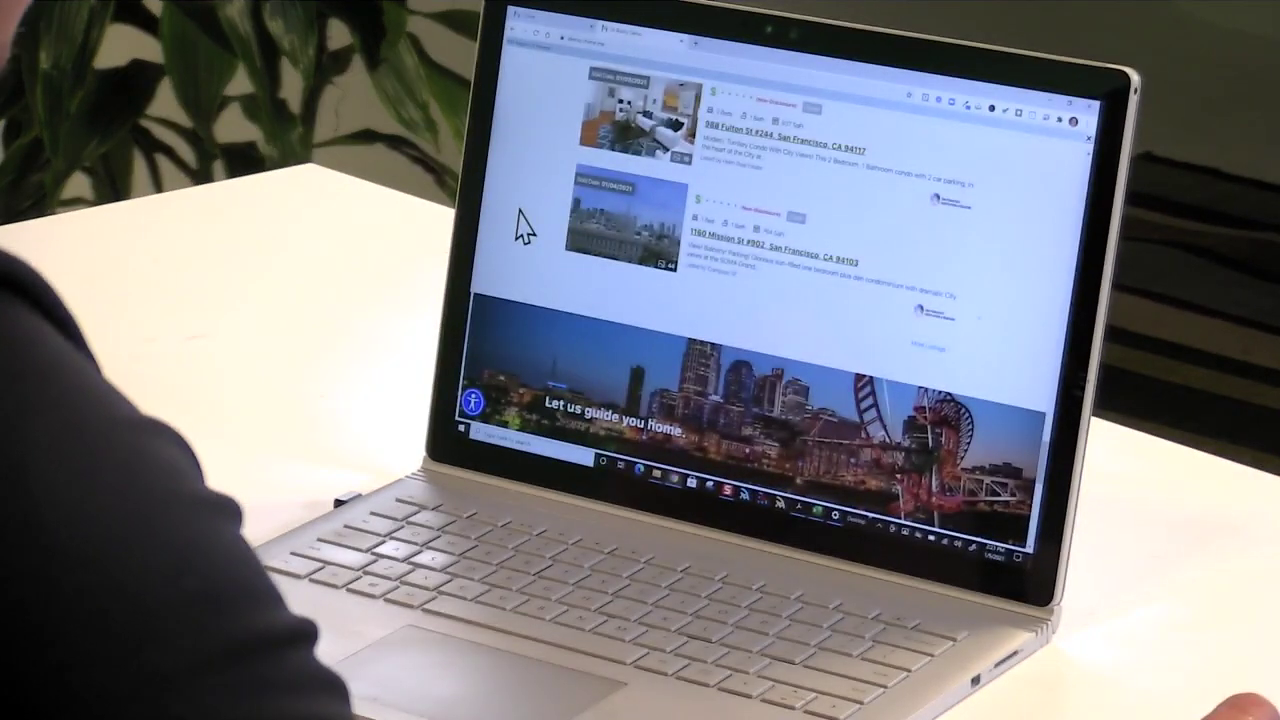
scroll(522, 226, up, 15)
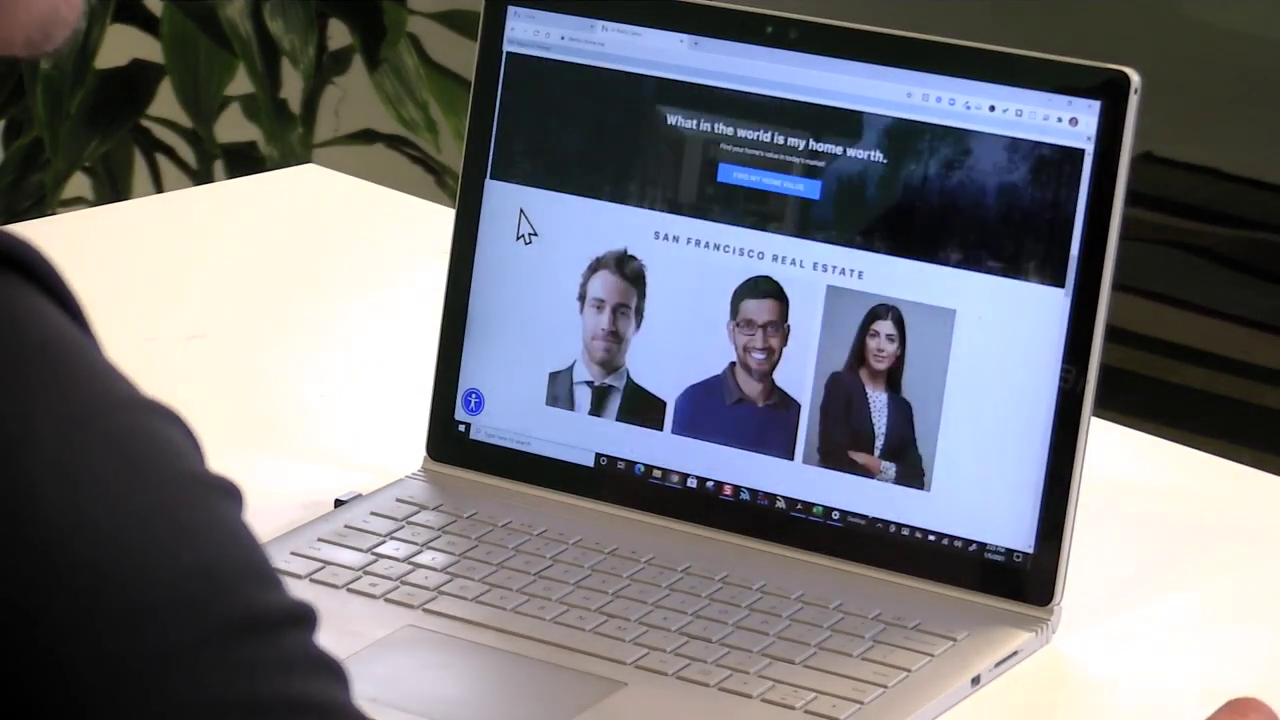
scroll(519, 229, up, 5)
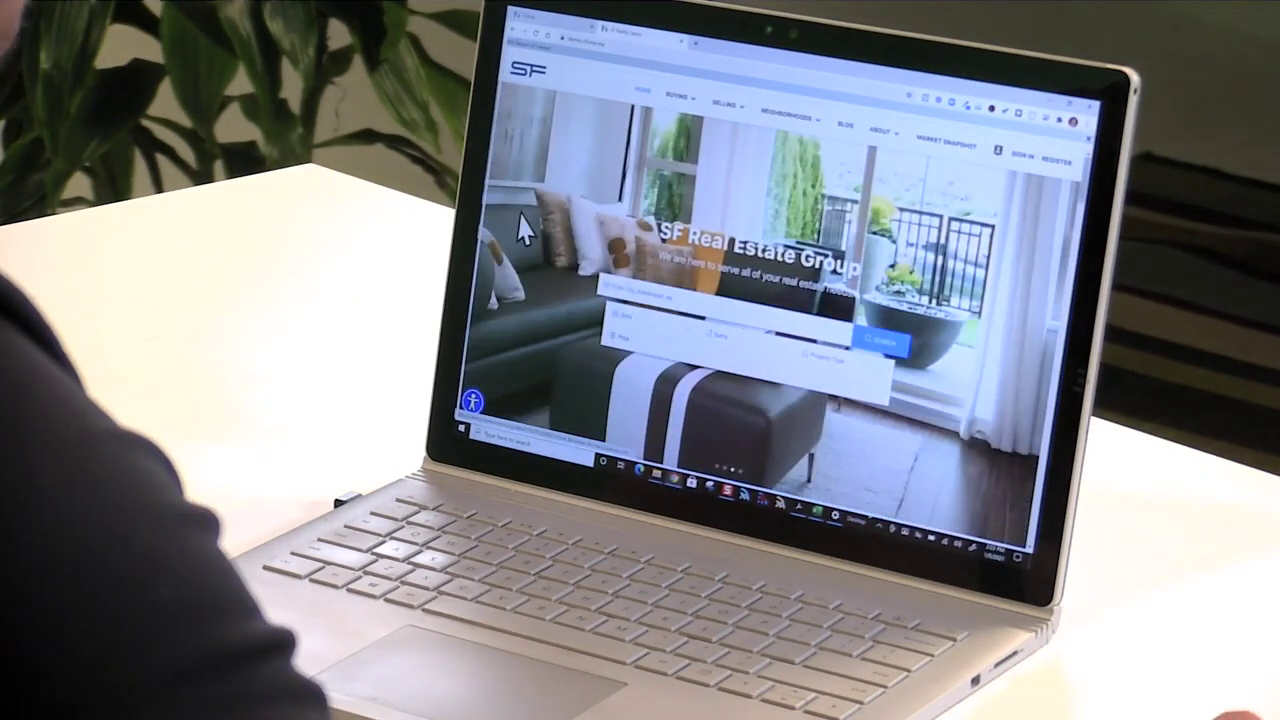
Switch to the Chime CRM tab to view the Team Dashboard.
click(550, 22)
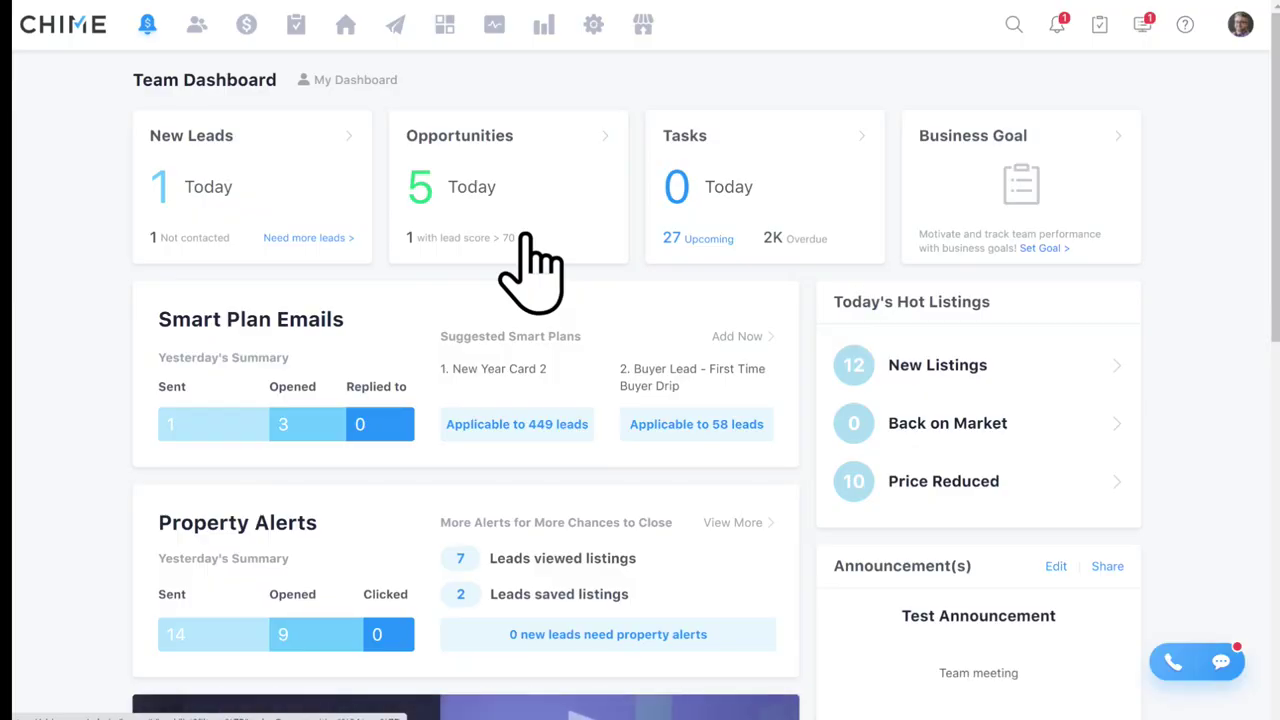
Open the Opportunities card to list the 5 leads counted as today's opportunities.
click(520, 228)
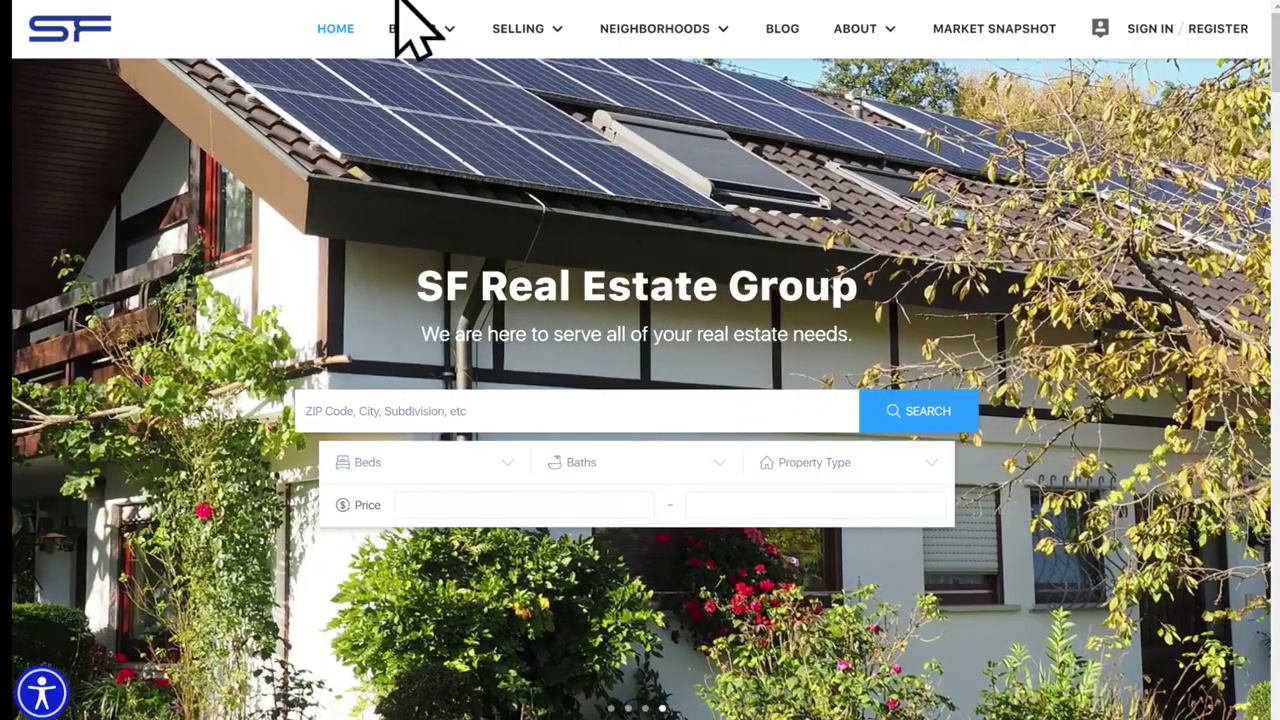
Open All Listings from the website's BUYING menu.
mouse_move(408, 20)
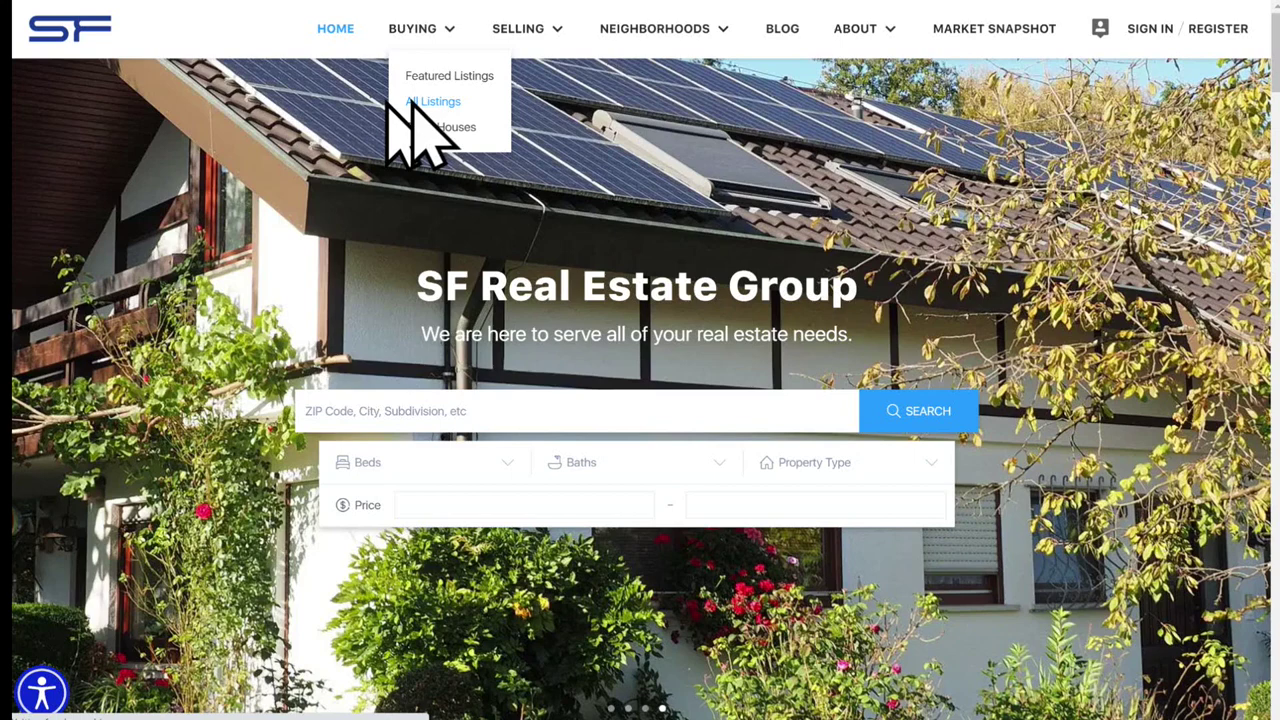
click(410, 102)
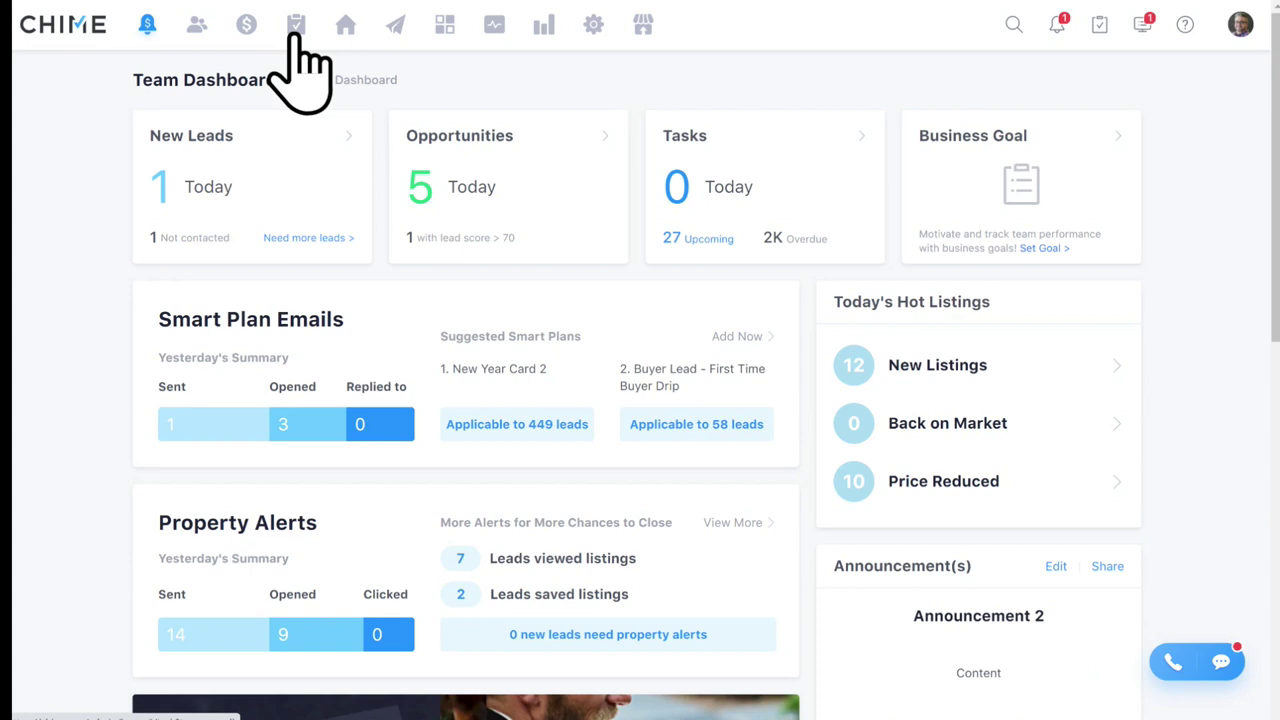
Open the Tasks page listing all of the team's tasks.
click(296, 30)
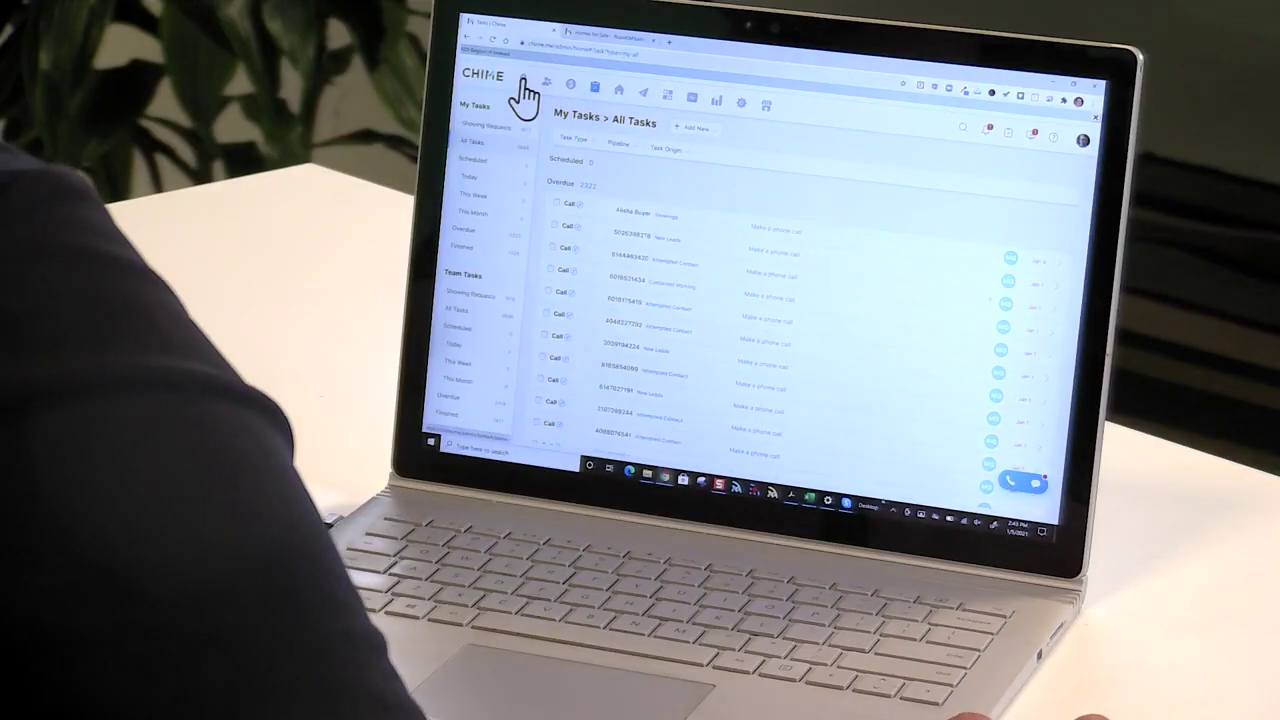
Return to the dashboard, open the Business Goal summary, and scroll the agent accountability figures.
click(523, 82)
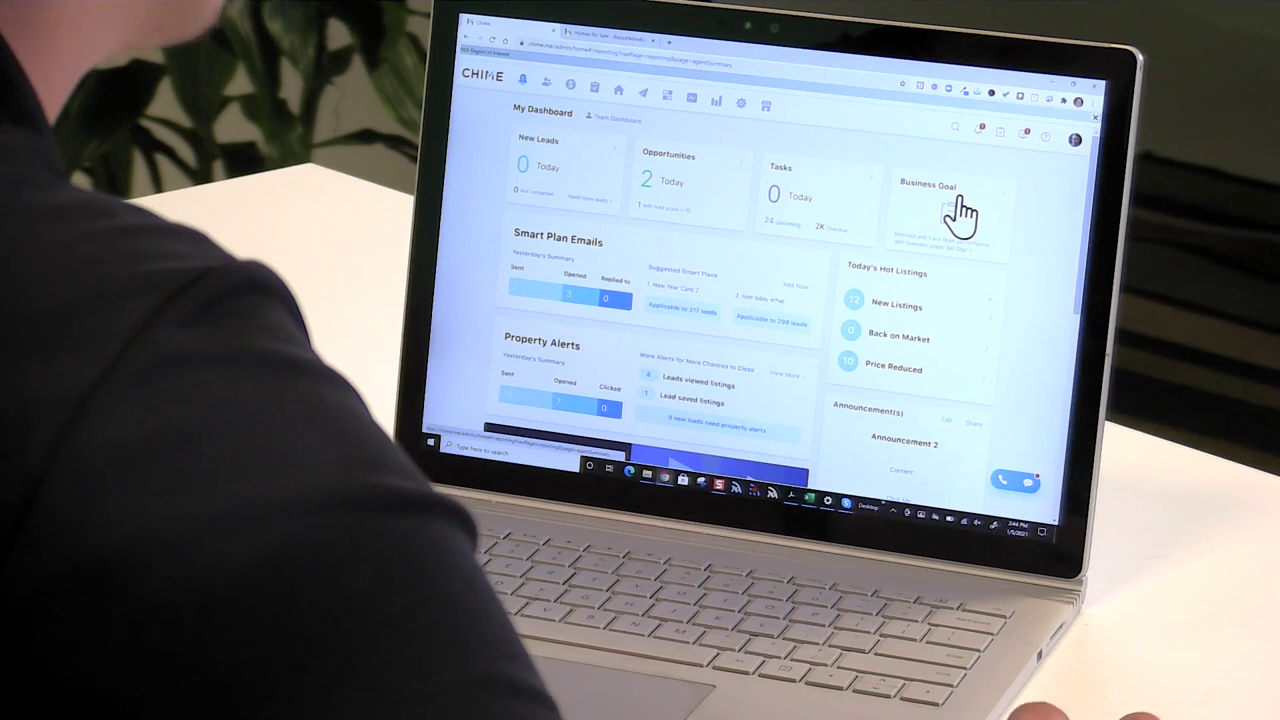
click(955, 200)
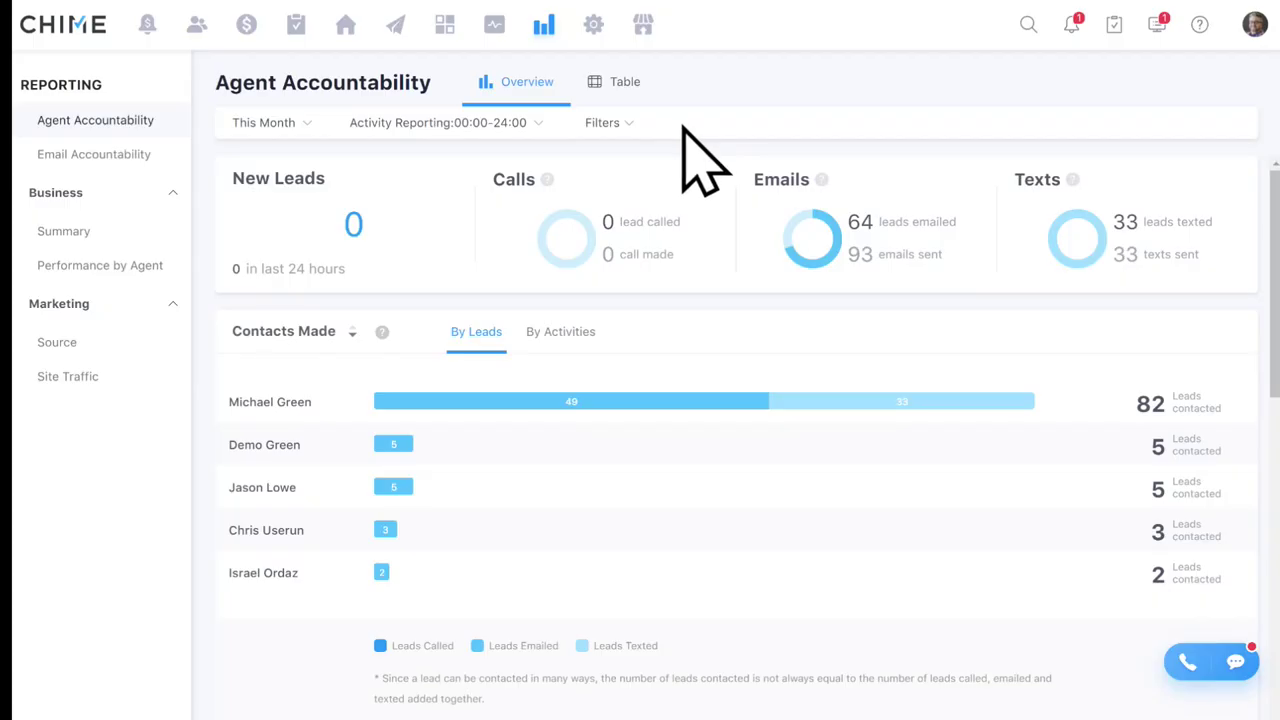
scroll(850, 386, down, 6)
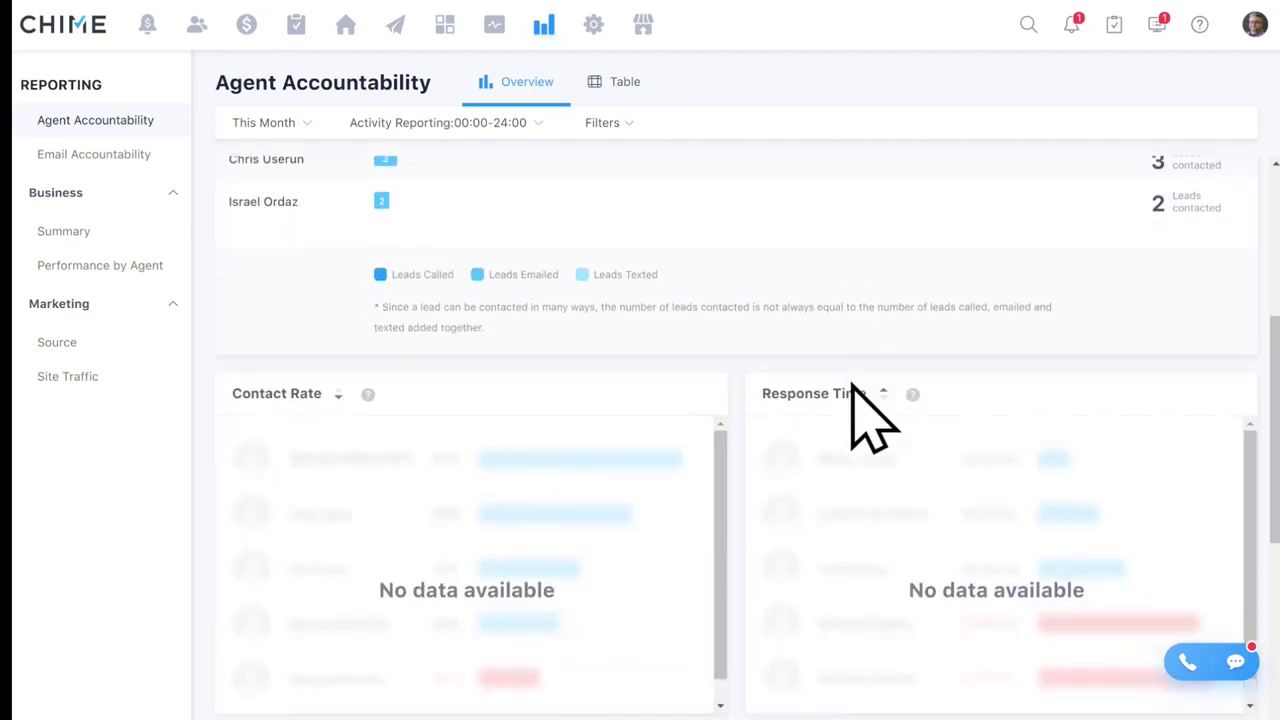
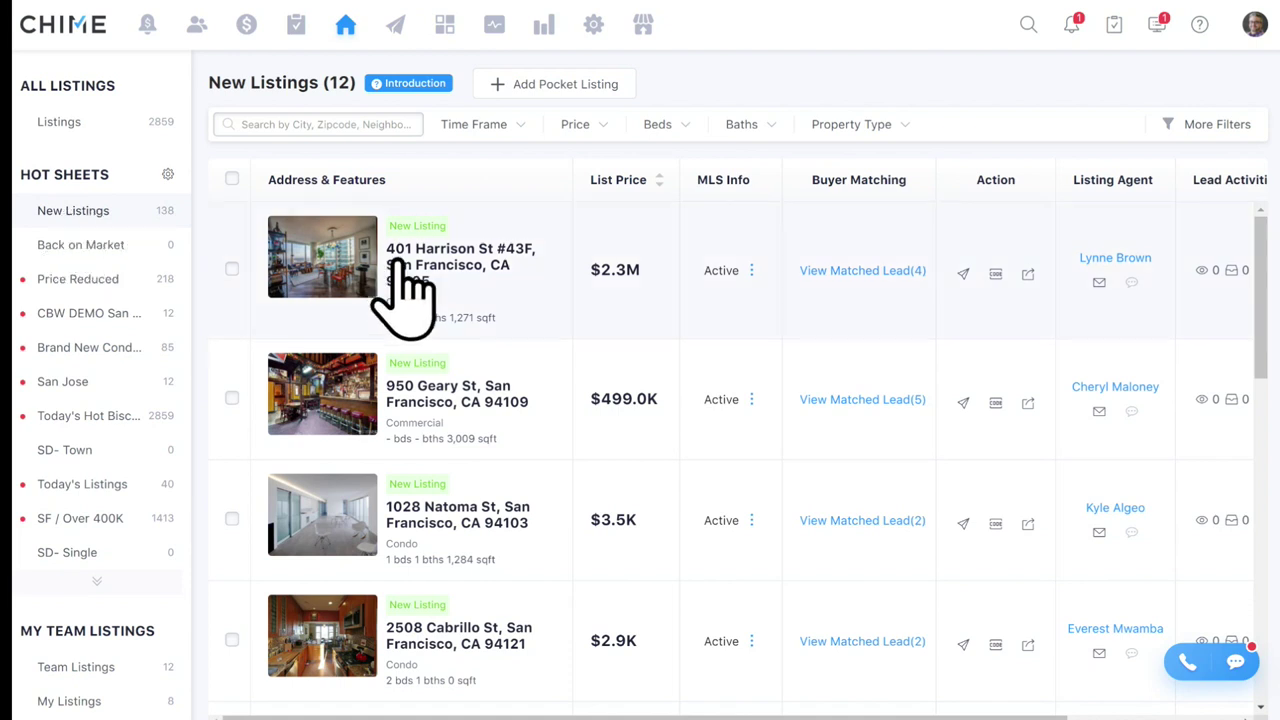
scroll(957, 686, right, 5)
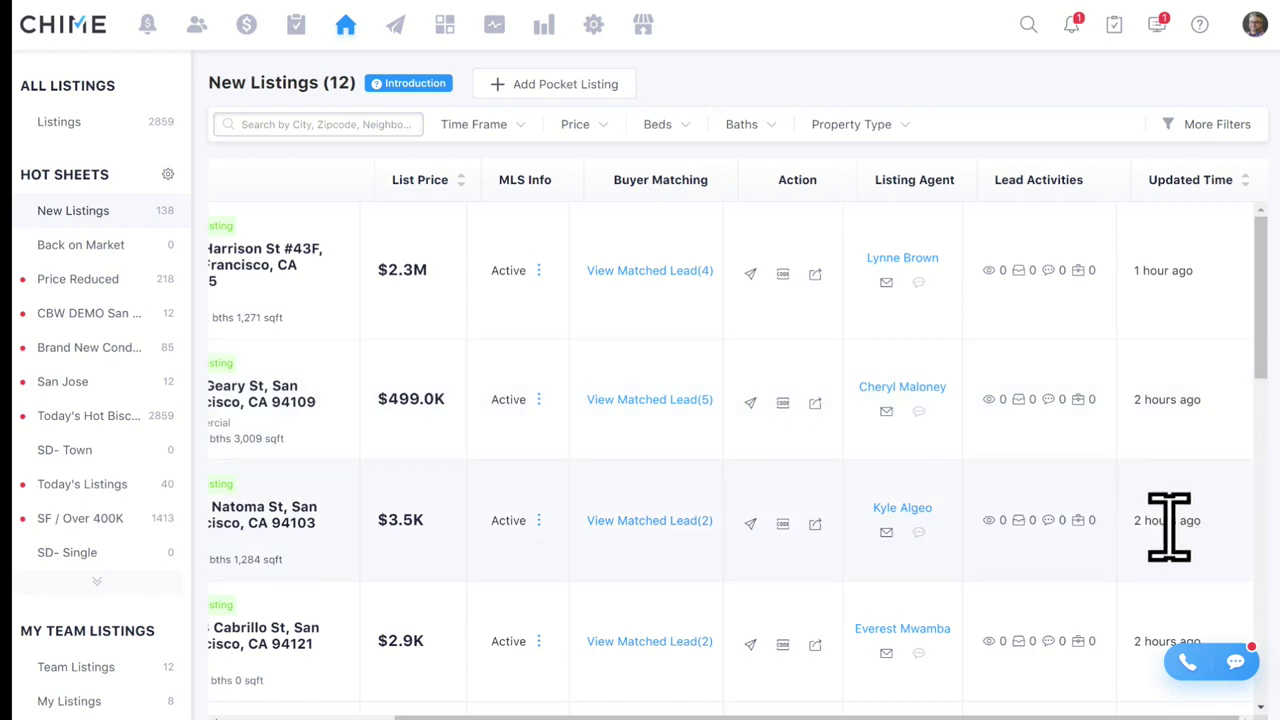
drag(1016, 716, 845, 716)
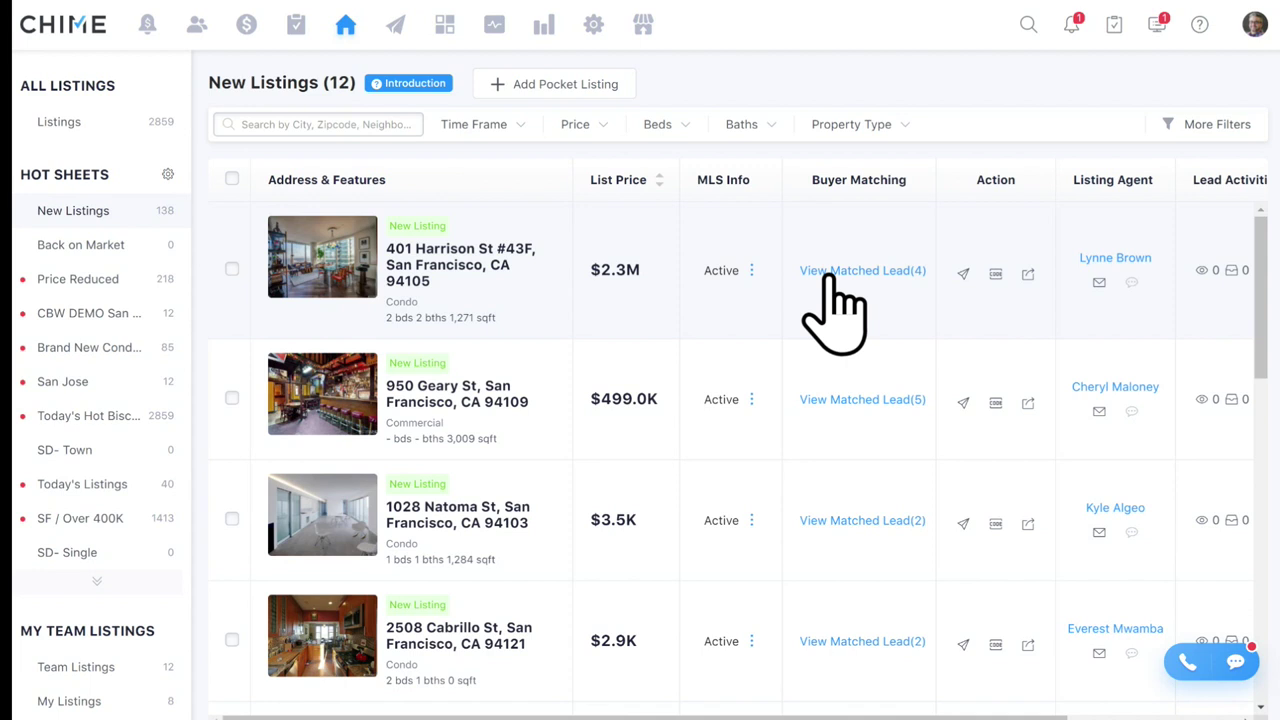
click(835, 272)
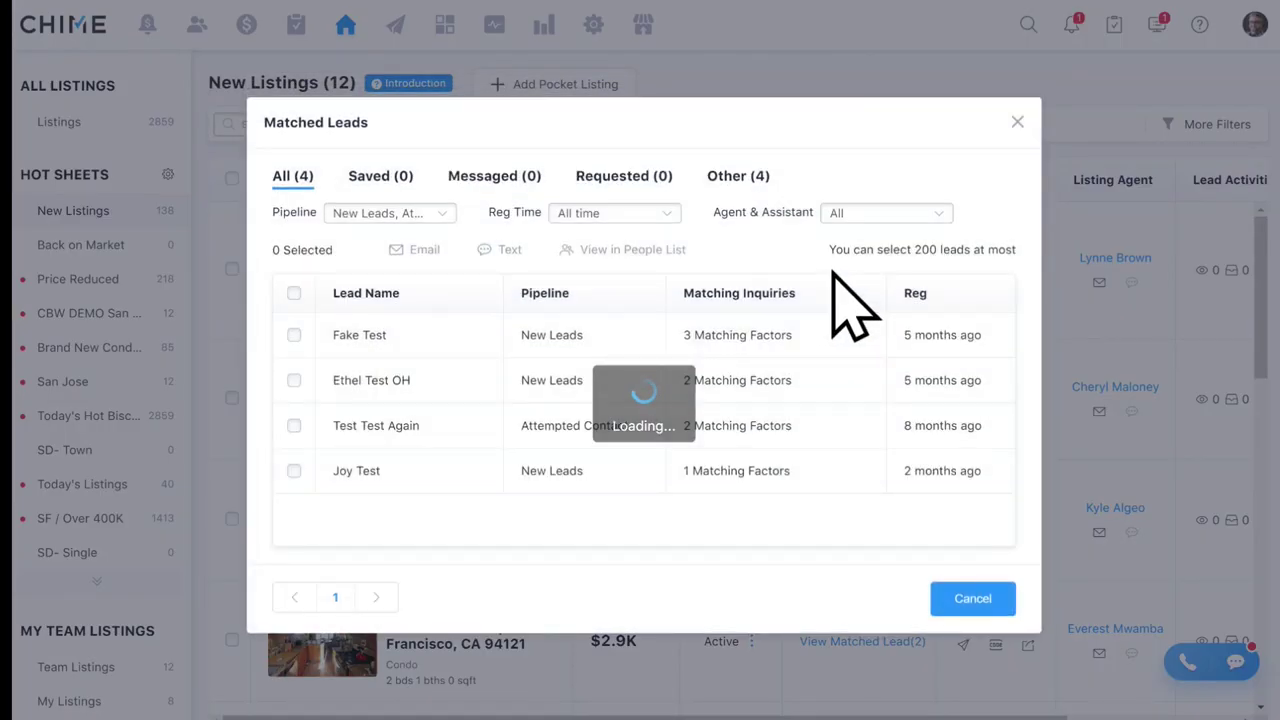
click(294, 293)
click(500, 252)
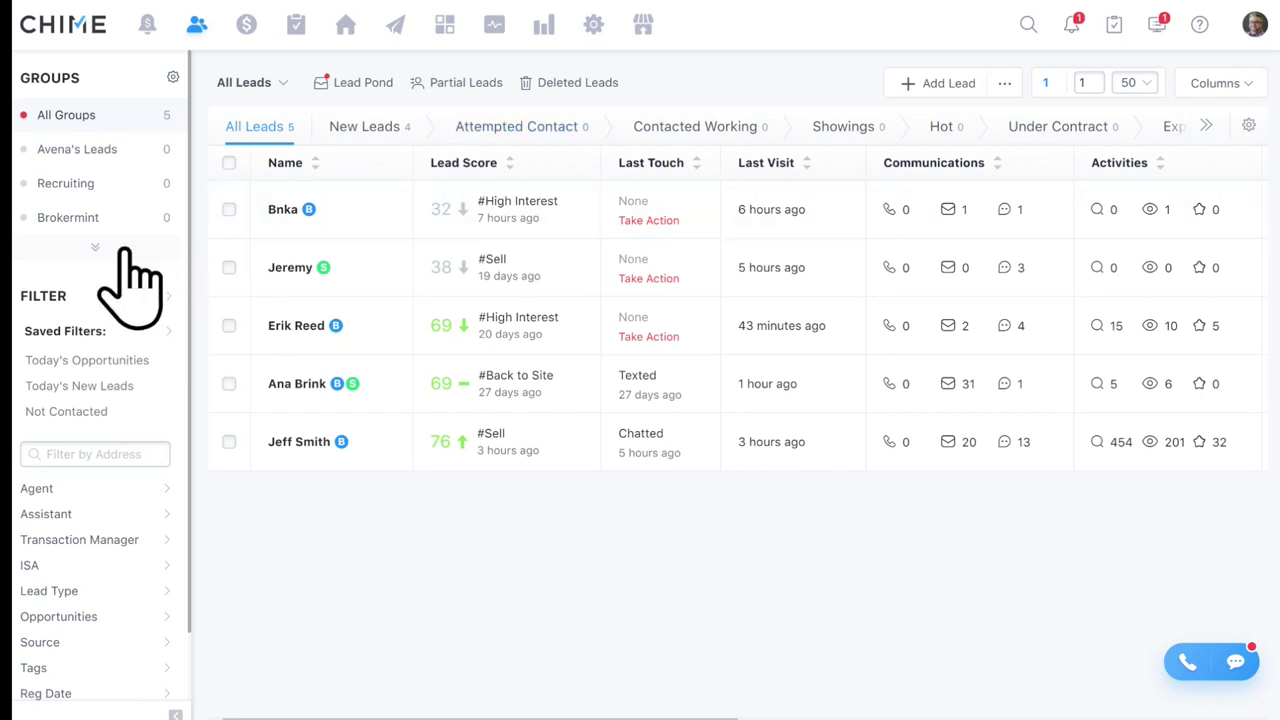
Expand the sidebar Groups section and scroll through the full list of lead groups.
click(122, 250)
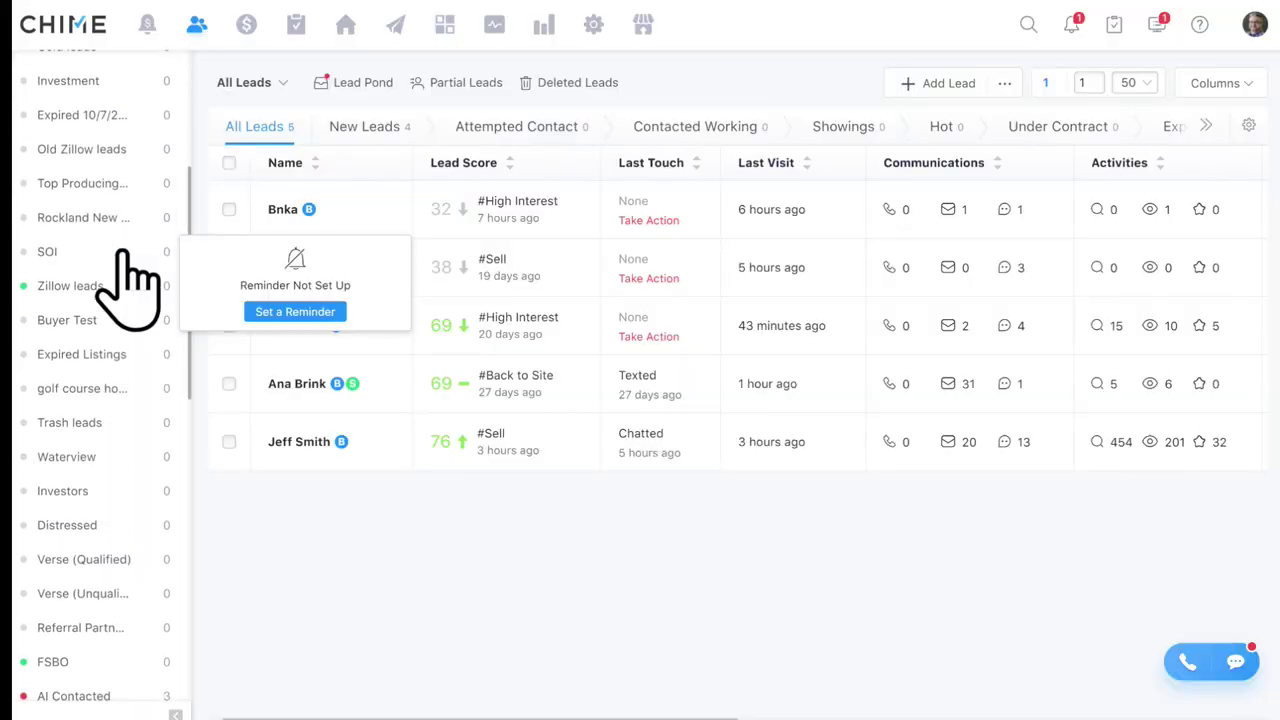
scroll(120, 286, down, 10)
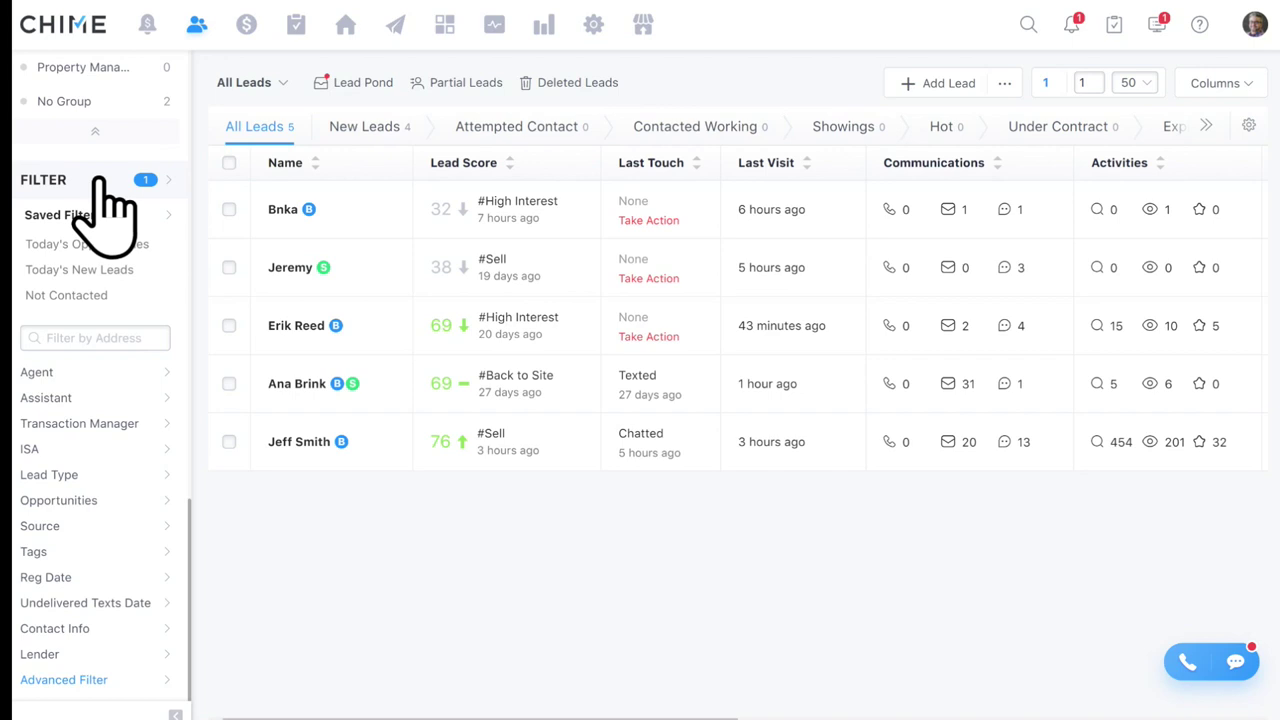
scroll(100, 223, up, 3)
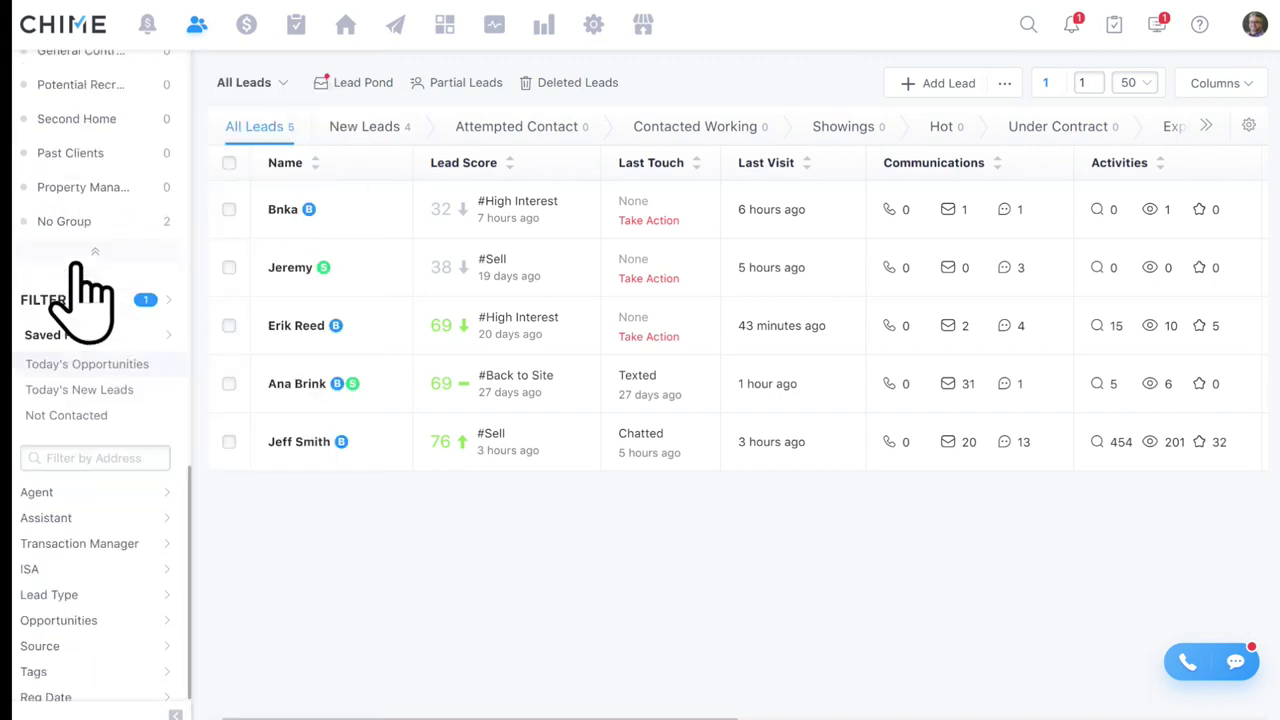
scroll(85, 300, up, 2)
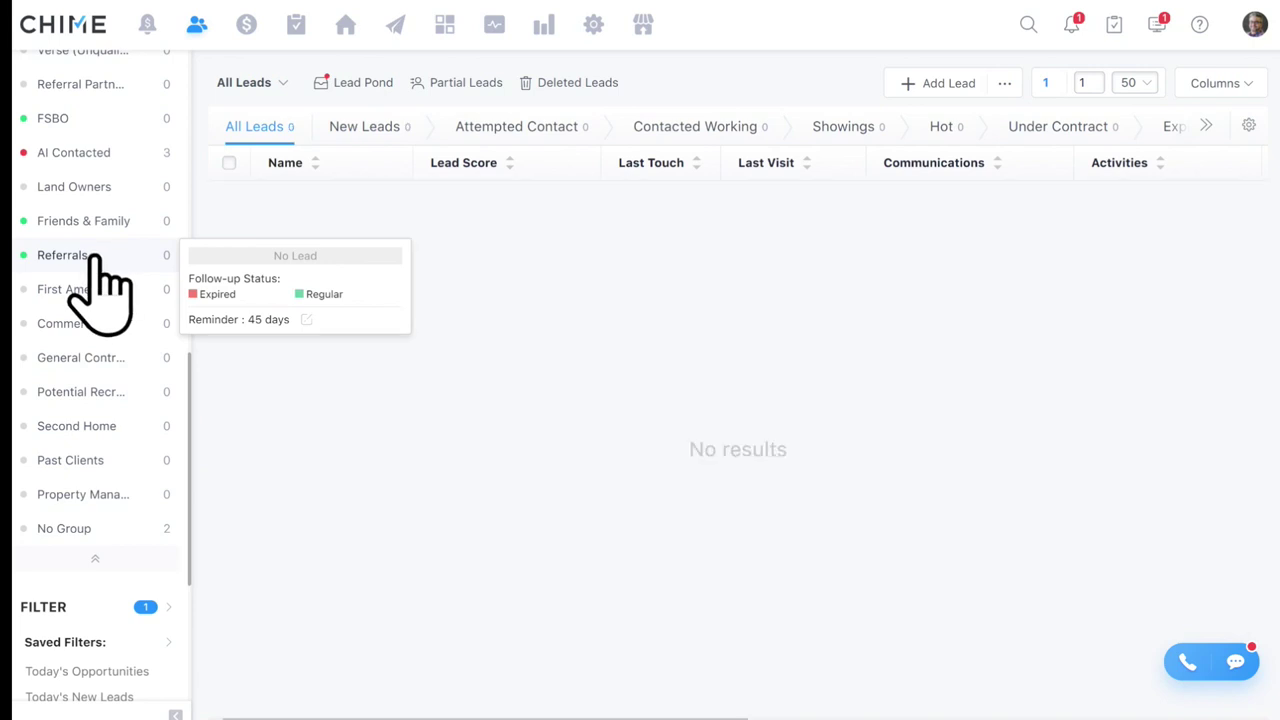
Reset the Today's Opportunities filter and list Referrals group leads in the Attempted Contact stage.
mouse_move(140, 610)
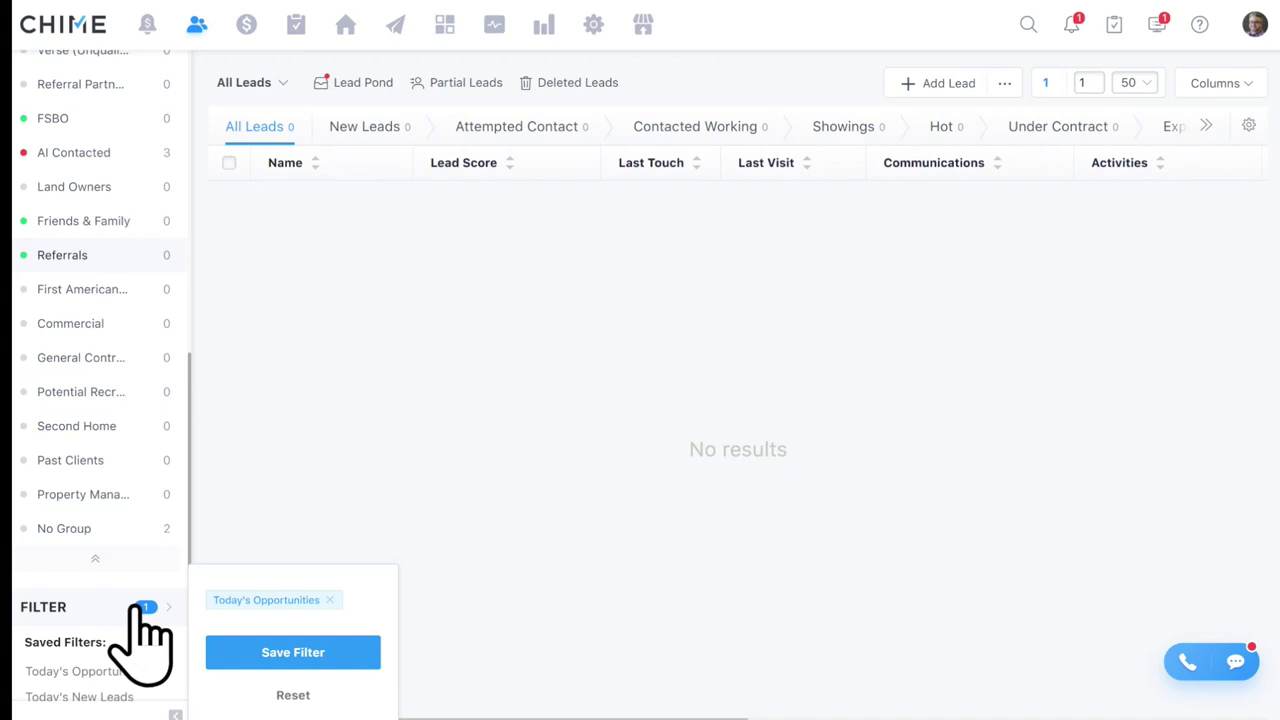
click(291, 695)
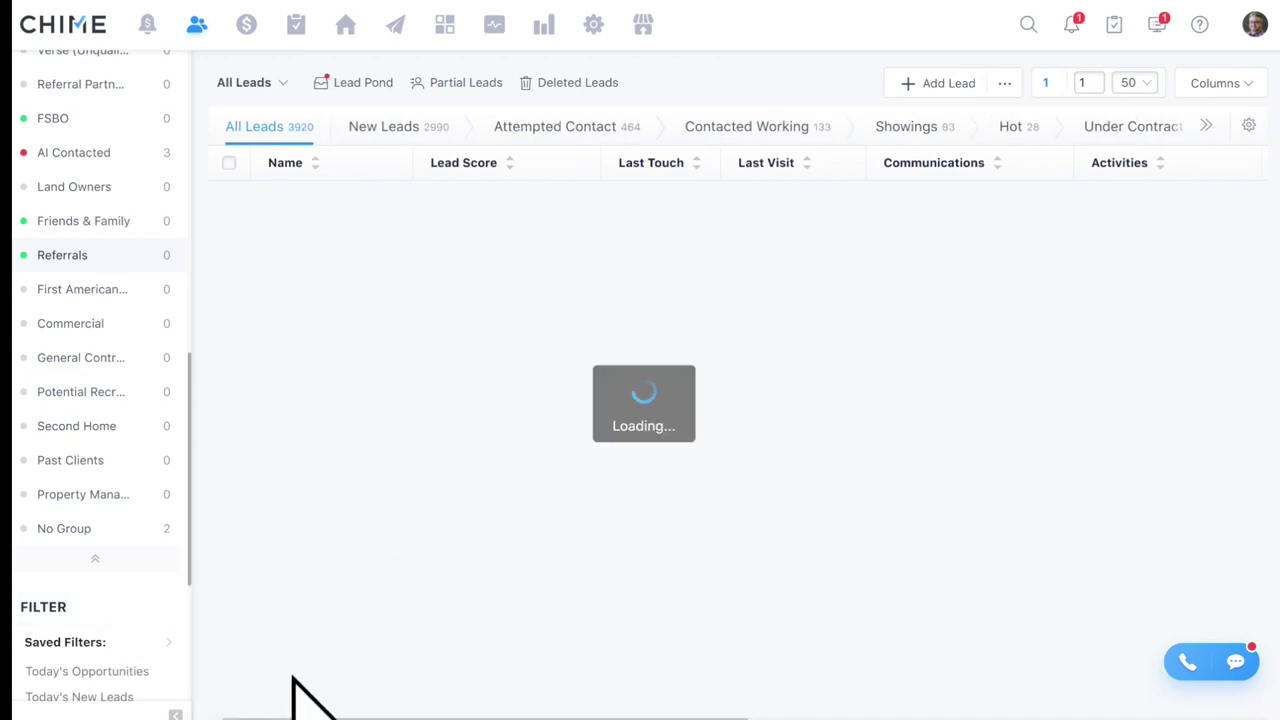
click(96, 262)
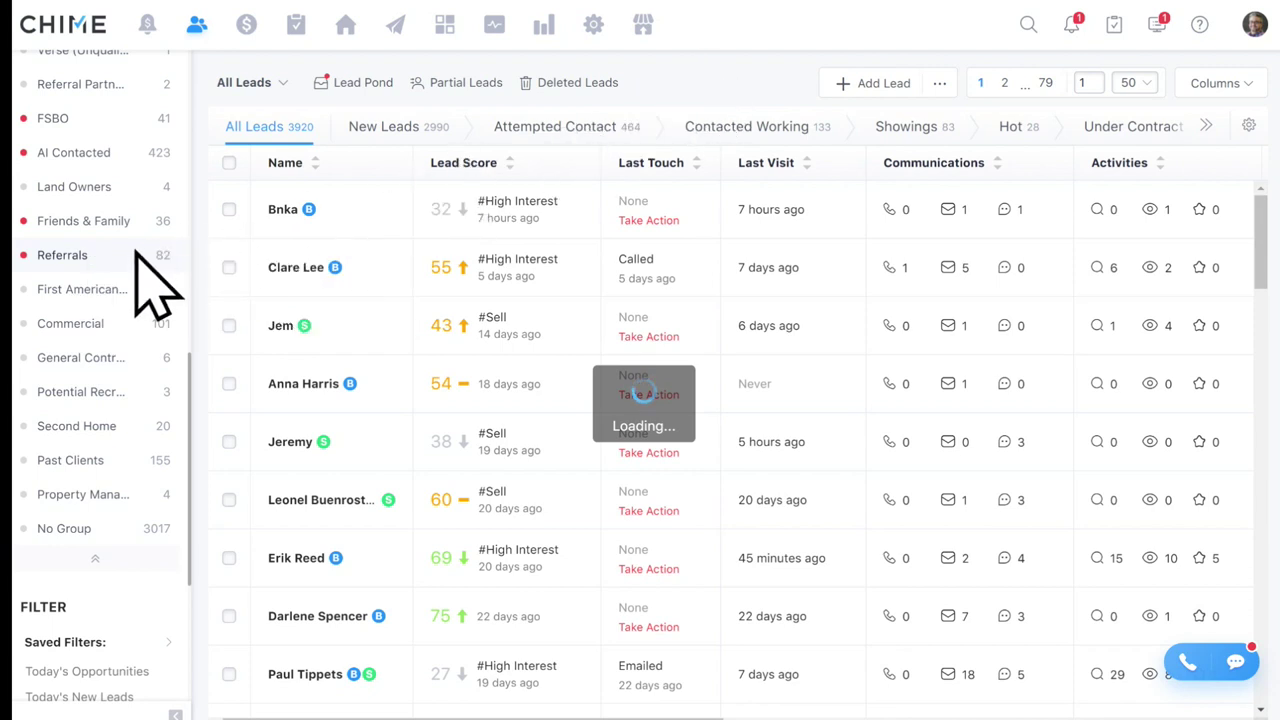
mouse_move(130, 258)
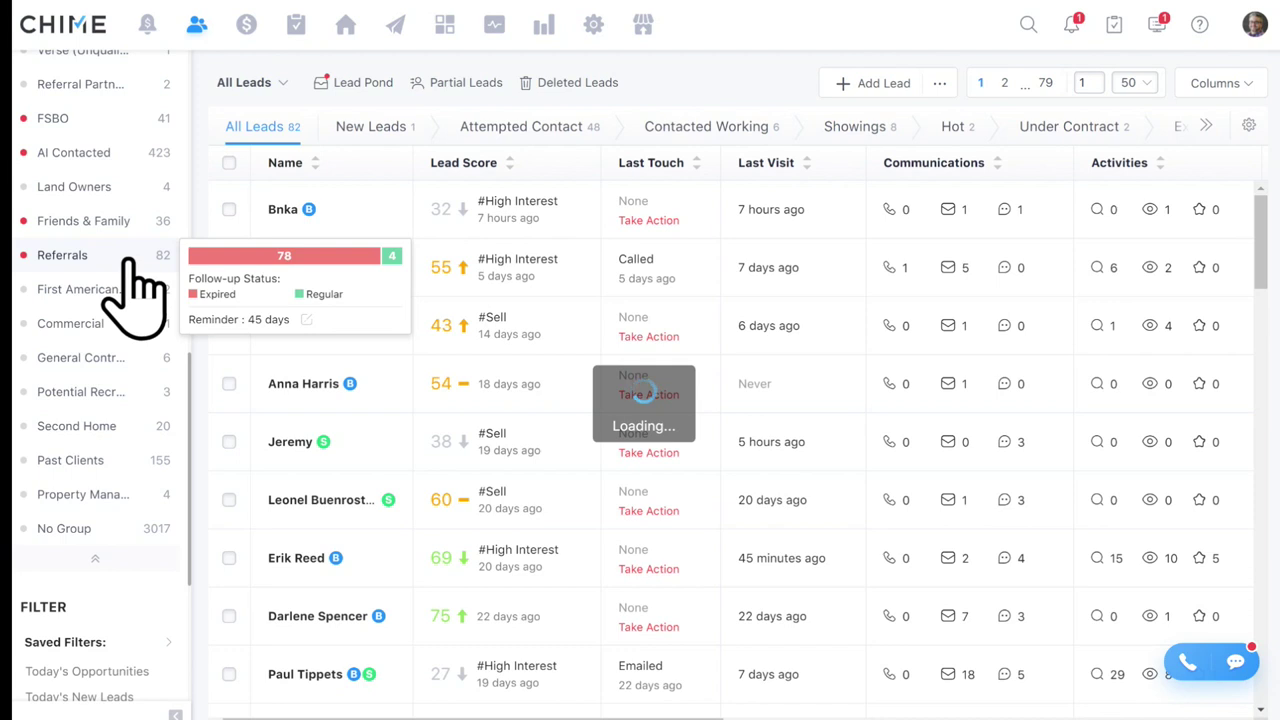
click(521, 128)
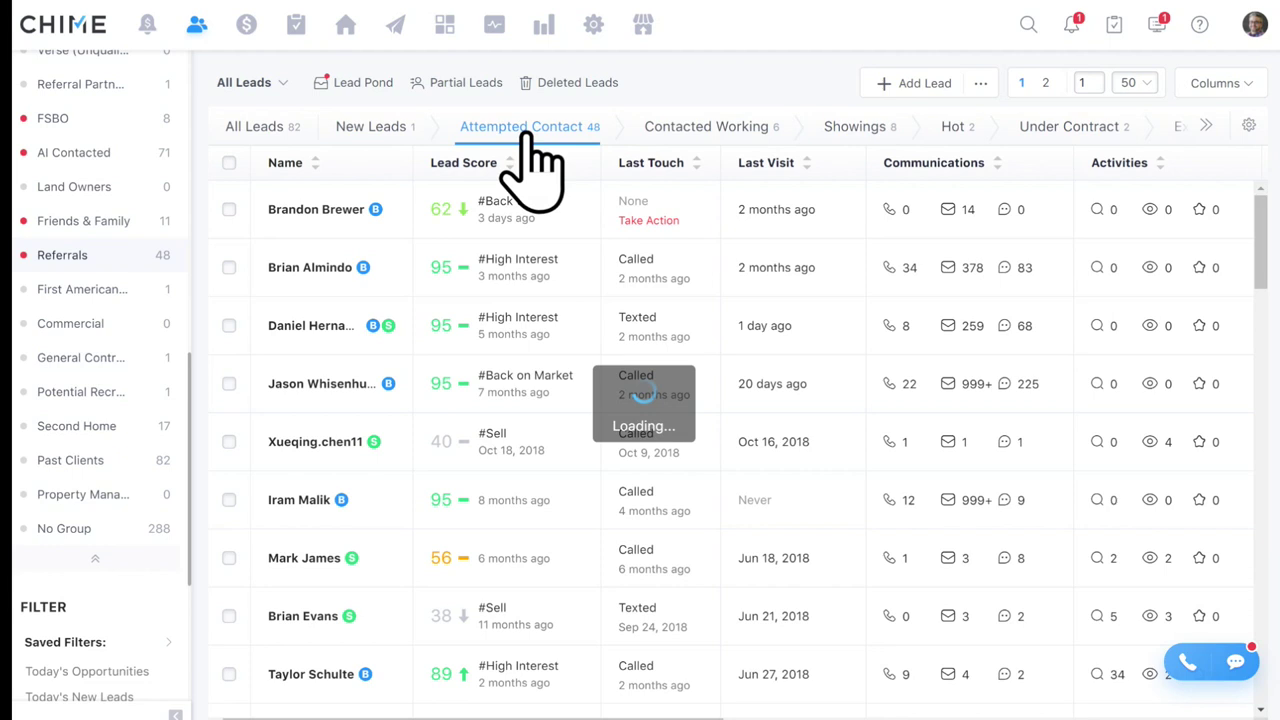
Sort the Attempted Contact referrals by lead score, highest first, and select all 48 leads.
click(530, 165)
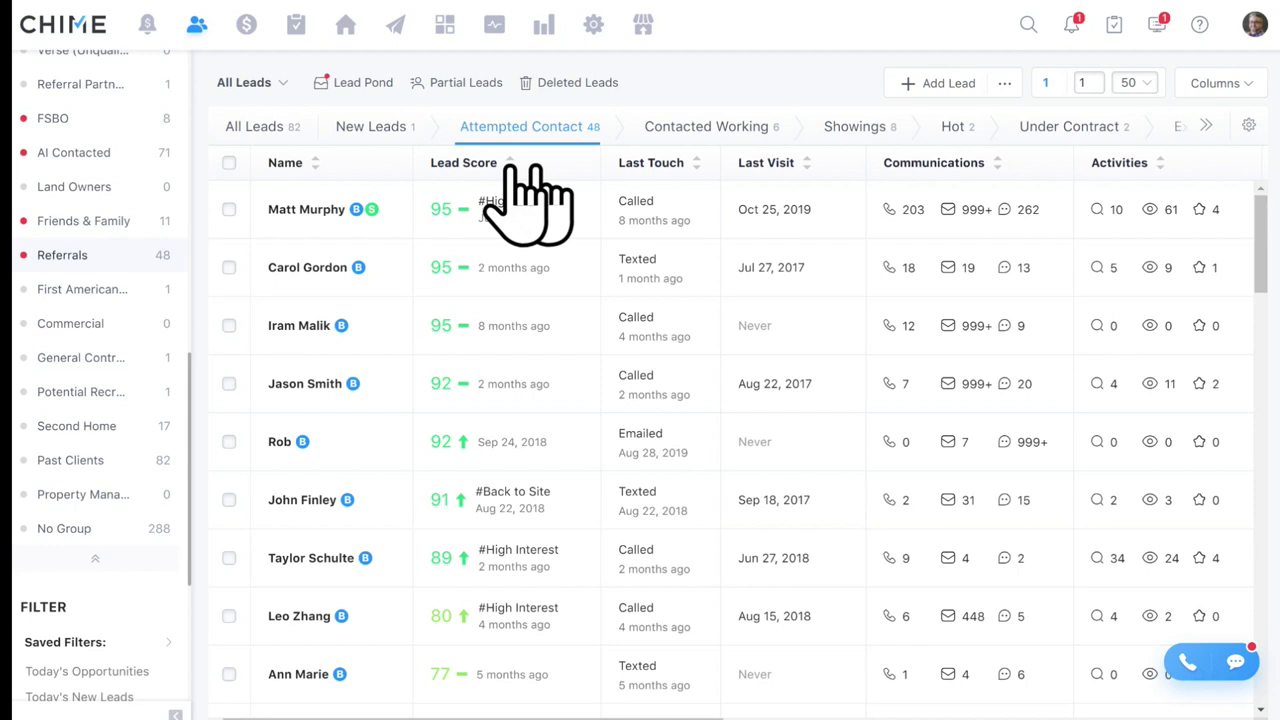
click(230, 163)
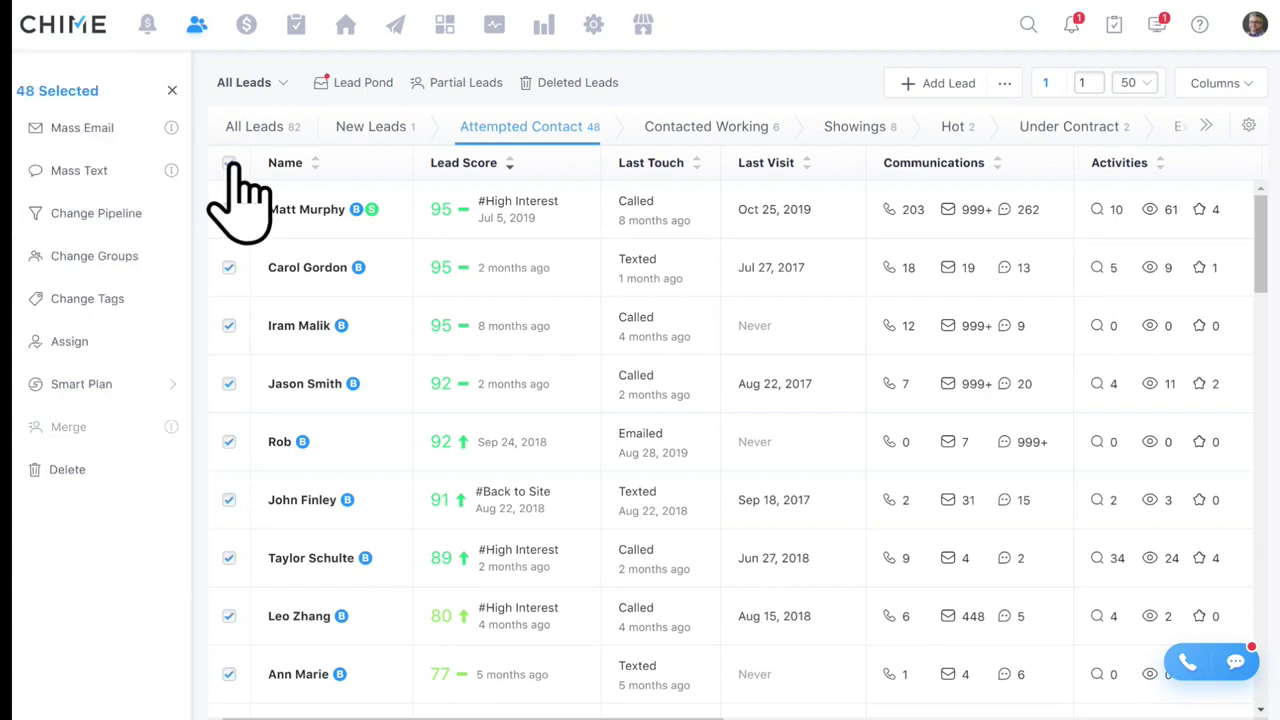
Glance at a mass email draft, close it, and start a mass text to the 48 selected leads.
mouse_move(92, 122)
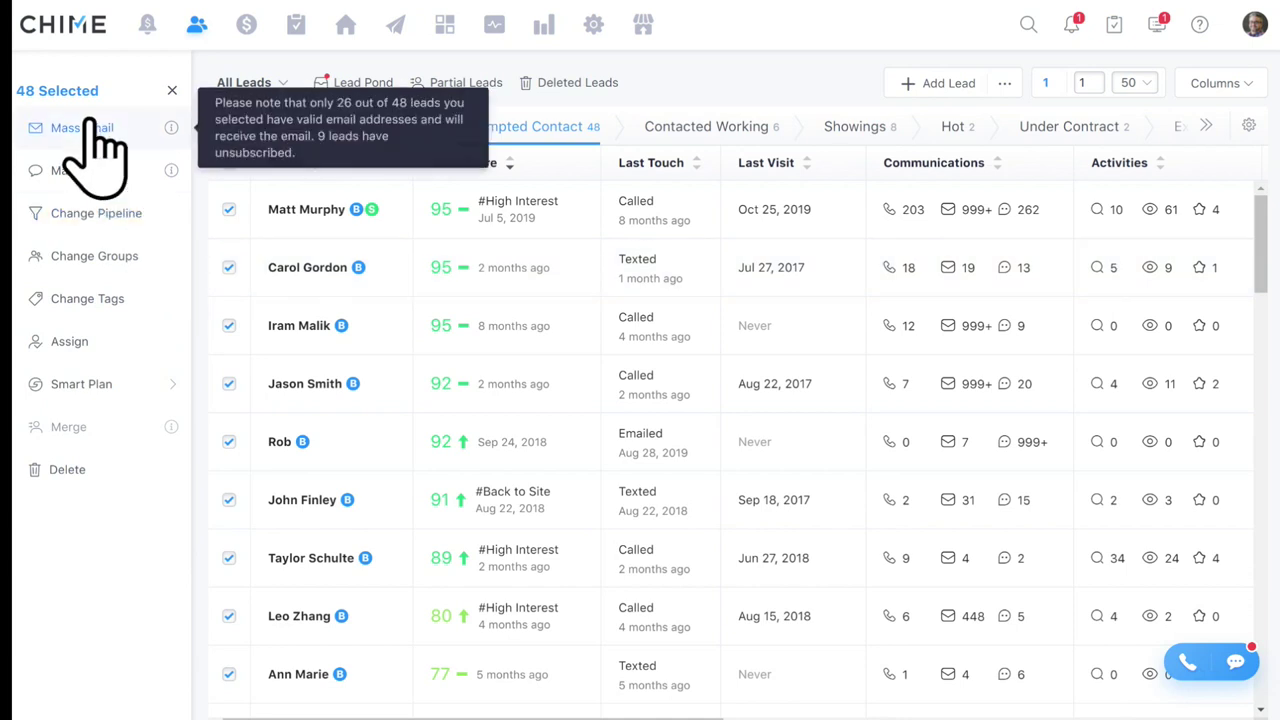
click(90, 126)
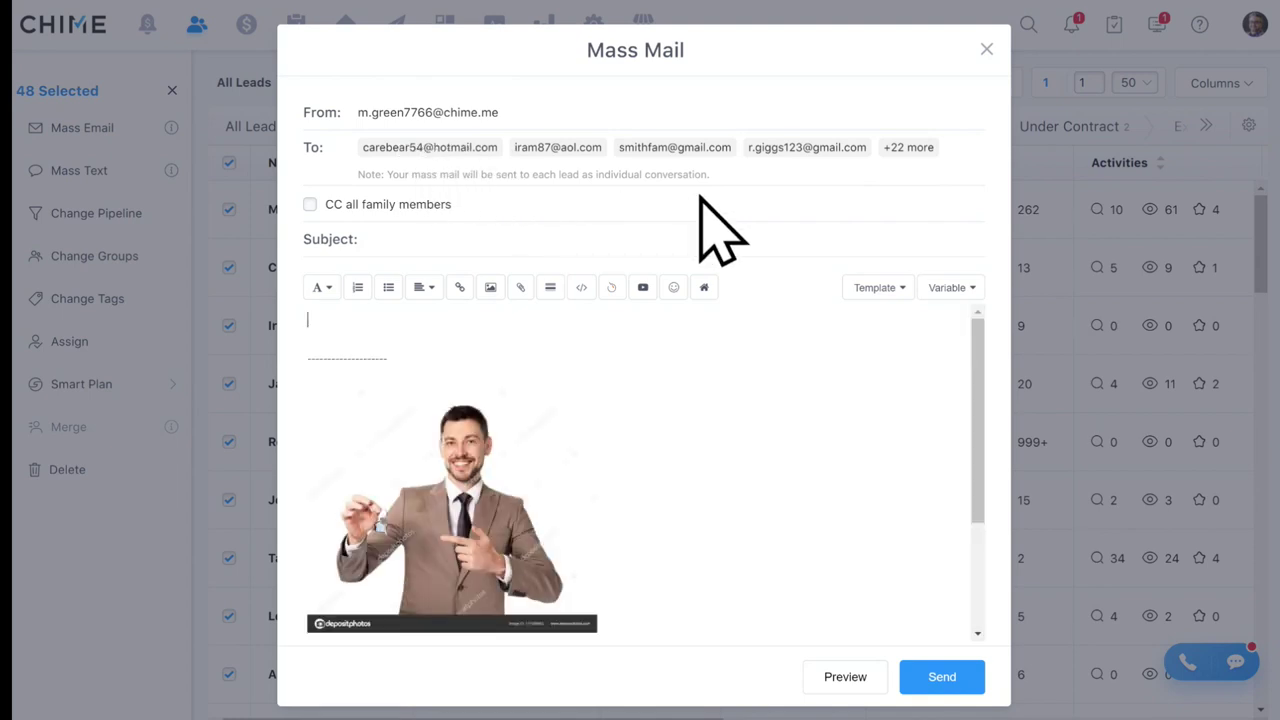
click(983, 45)
click(118, 178)
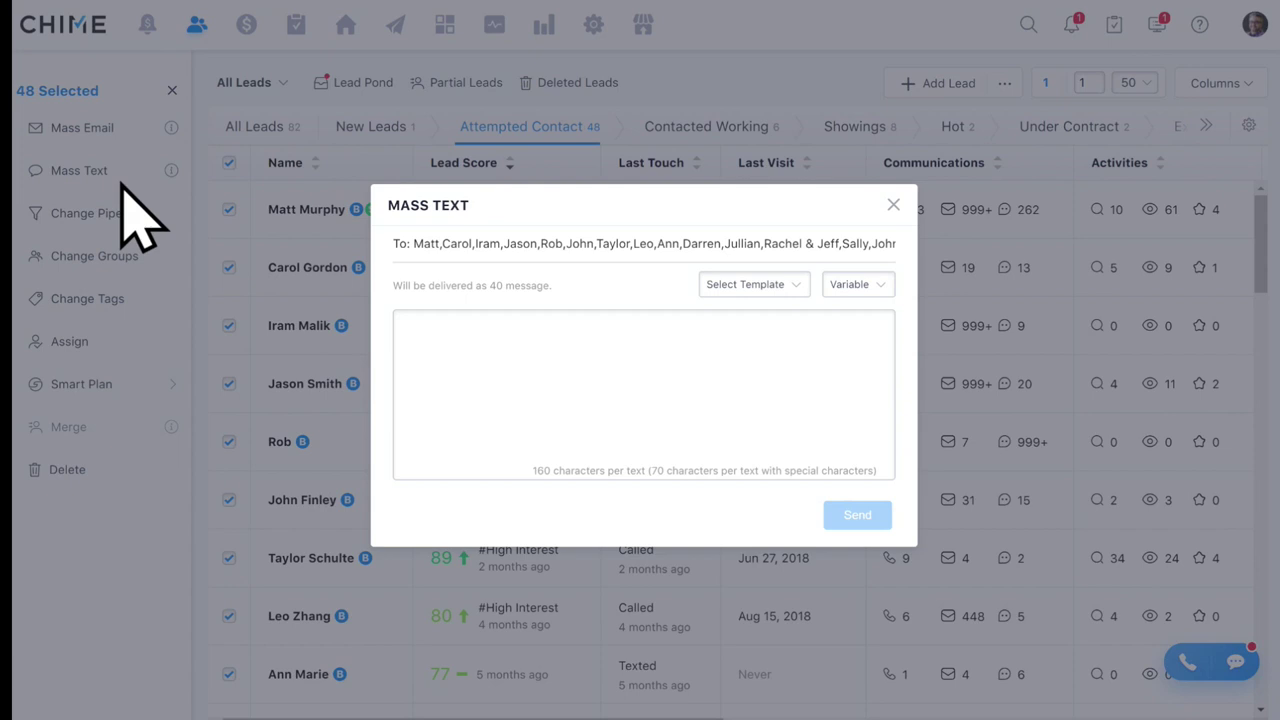
Write 'Hi' plus the Lead_First_Name variable in the mass text, then discard it unsent.
click(745, 383)
text(Hi)
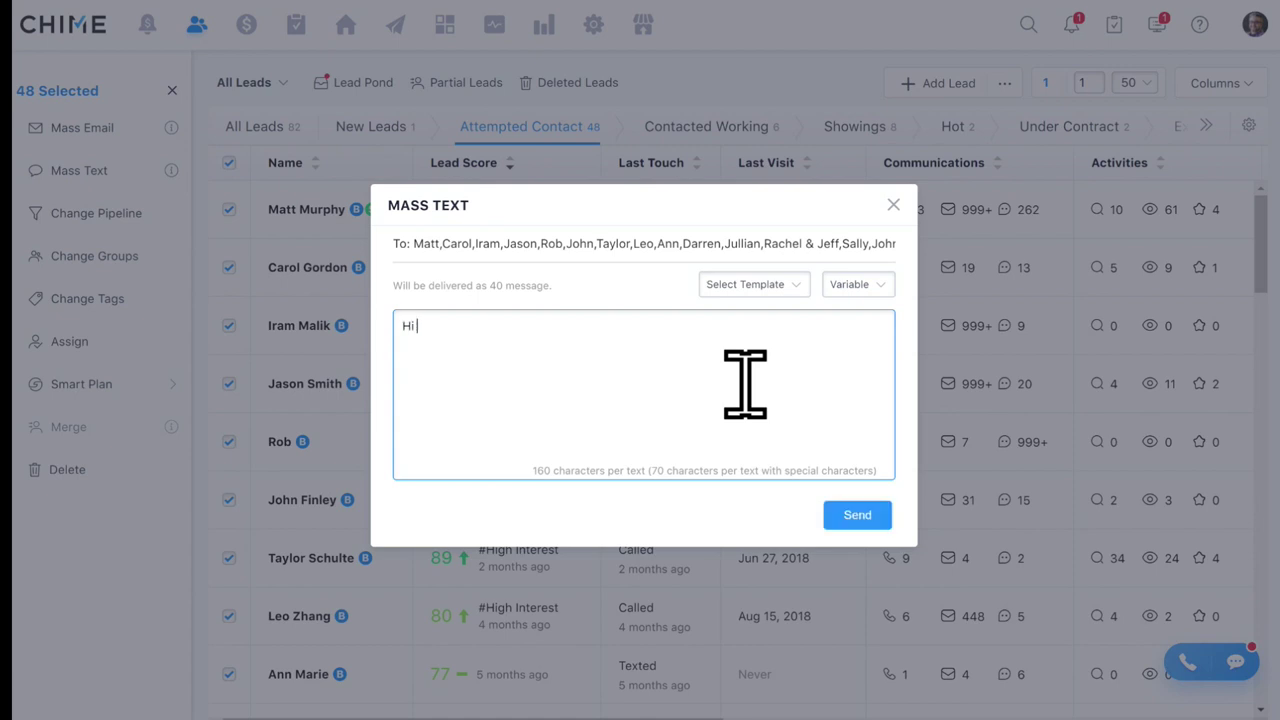
click(858, 288)
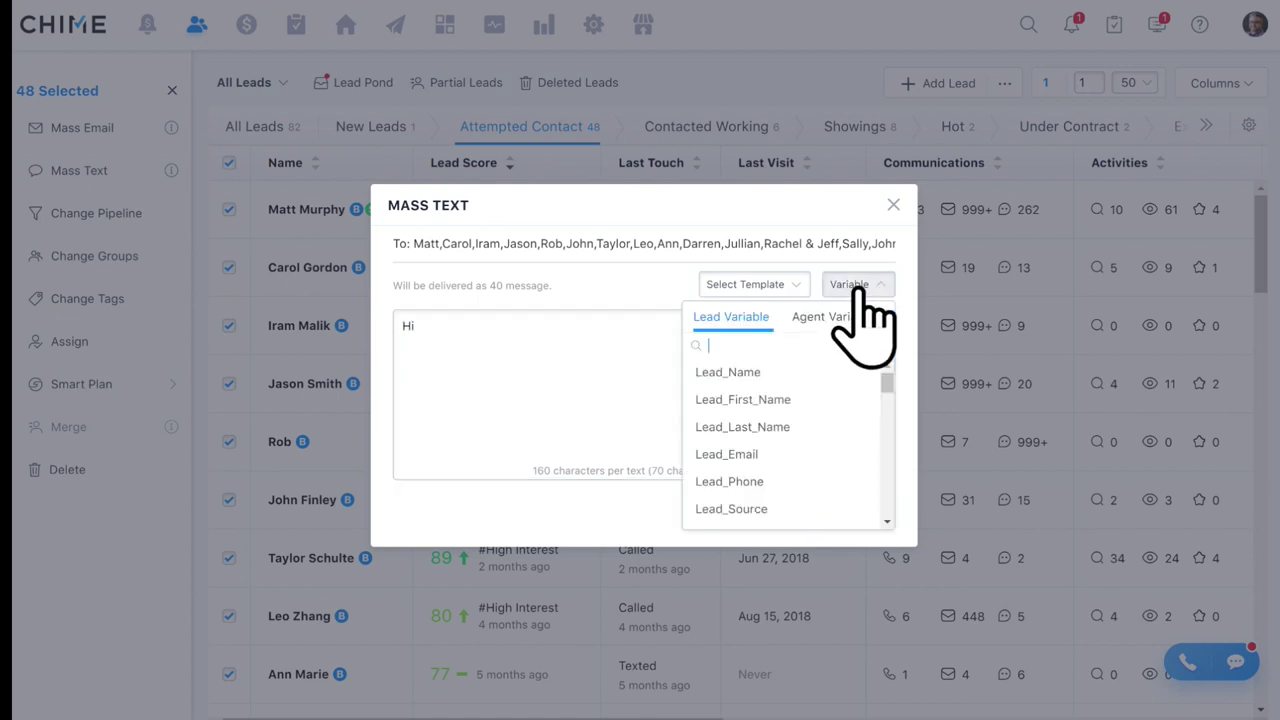
click(804, 399)
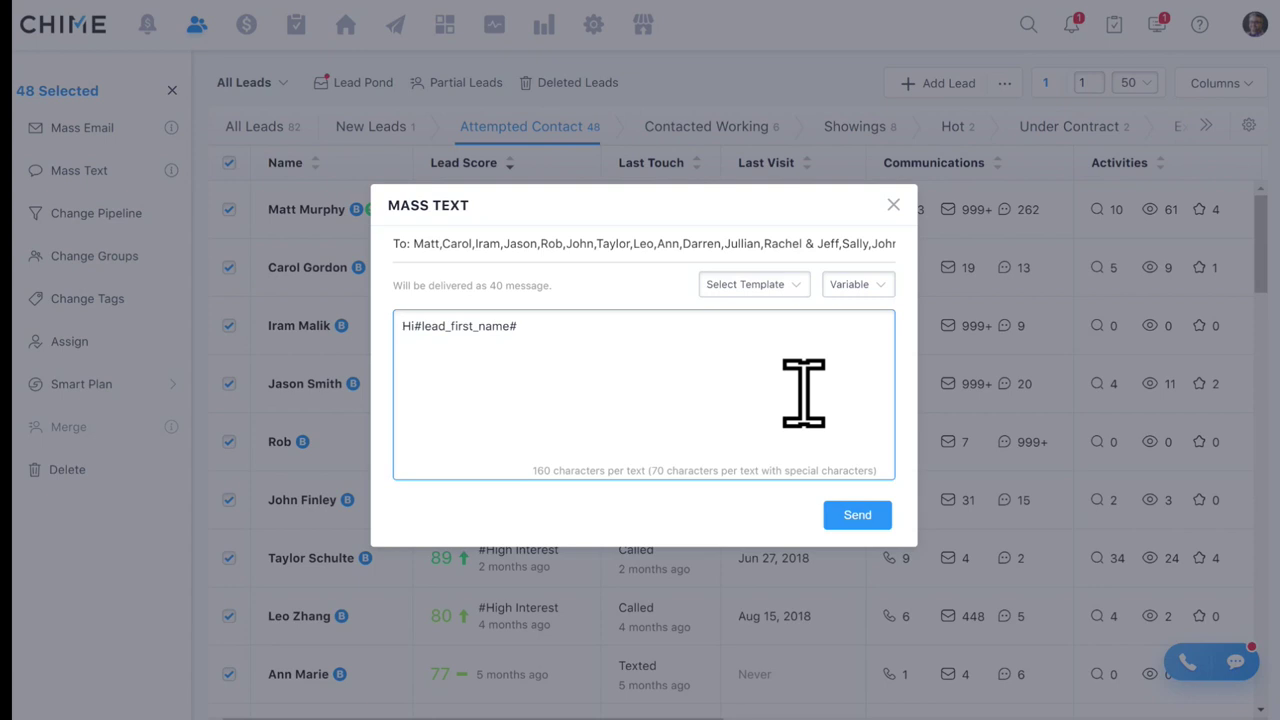
click(893, 205)
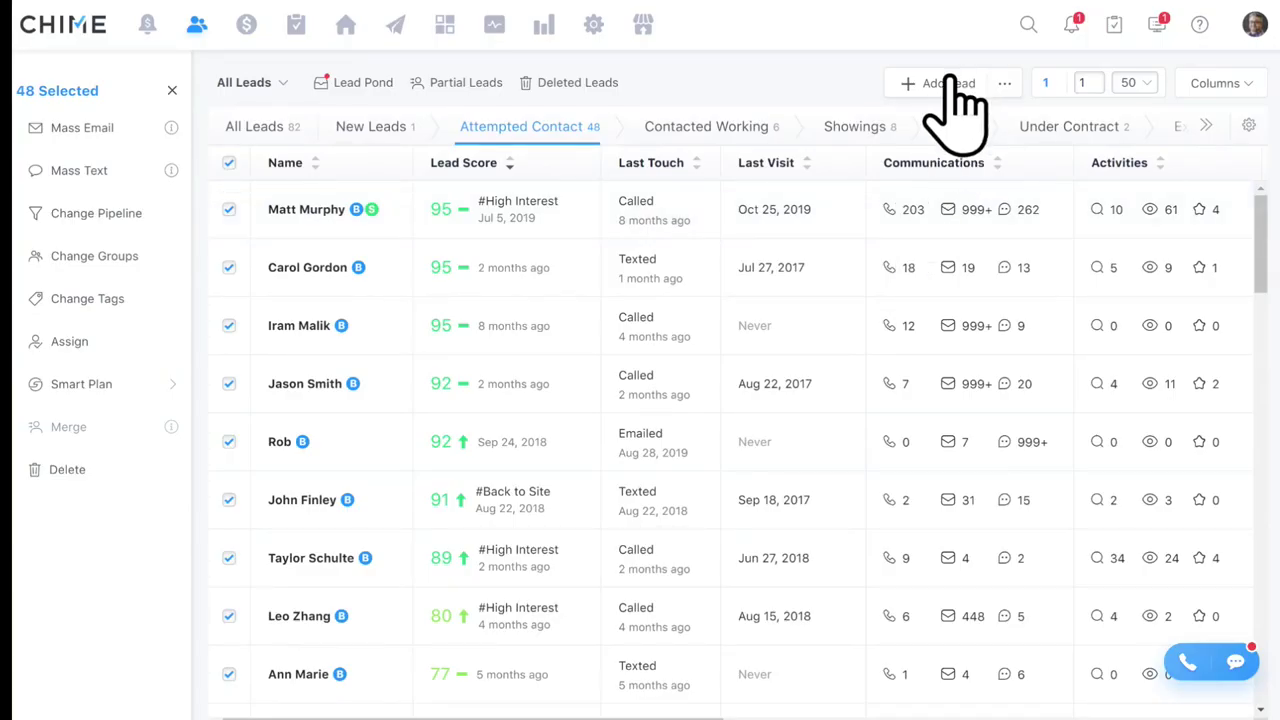
click(948, 85)
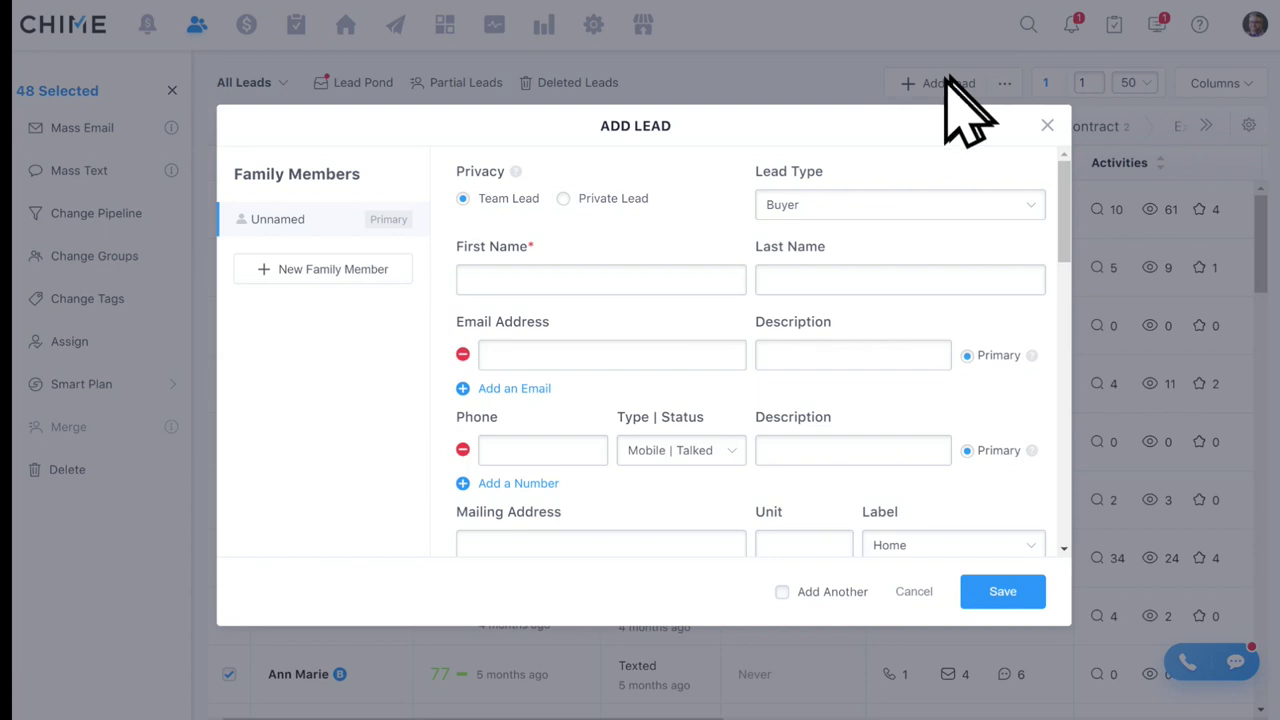
scroll(735, 222, down, 2)
scroll(735, 222, down, 3)
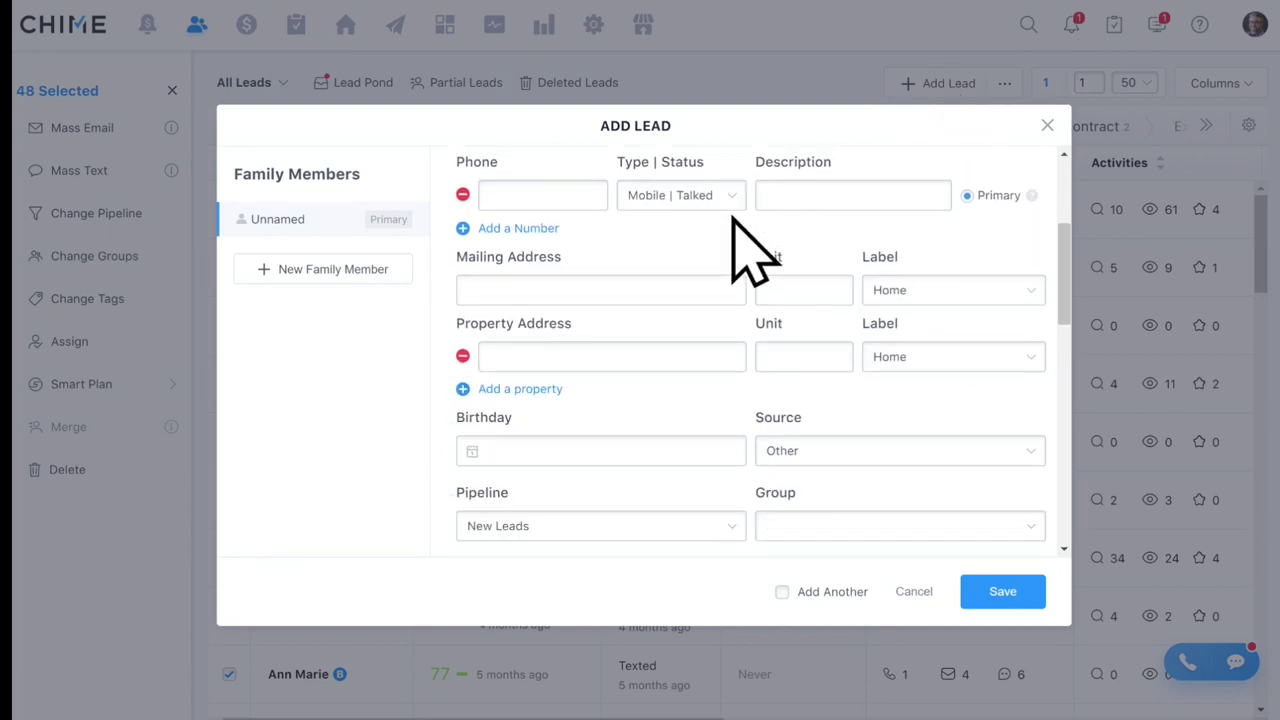
scroll(733, 218, down, 6)
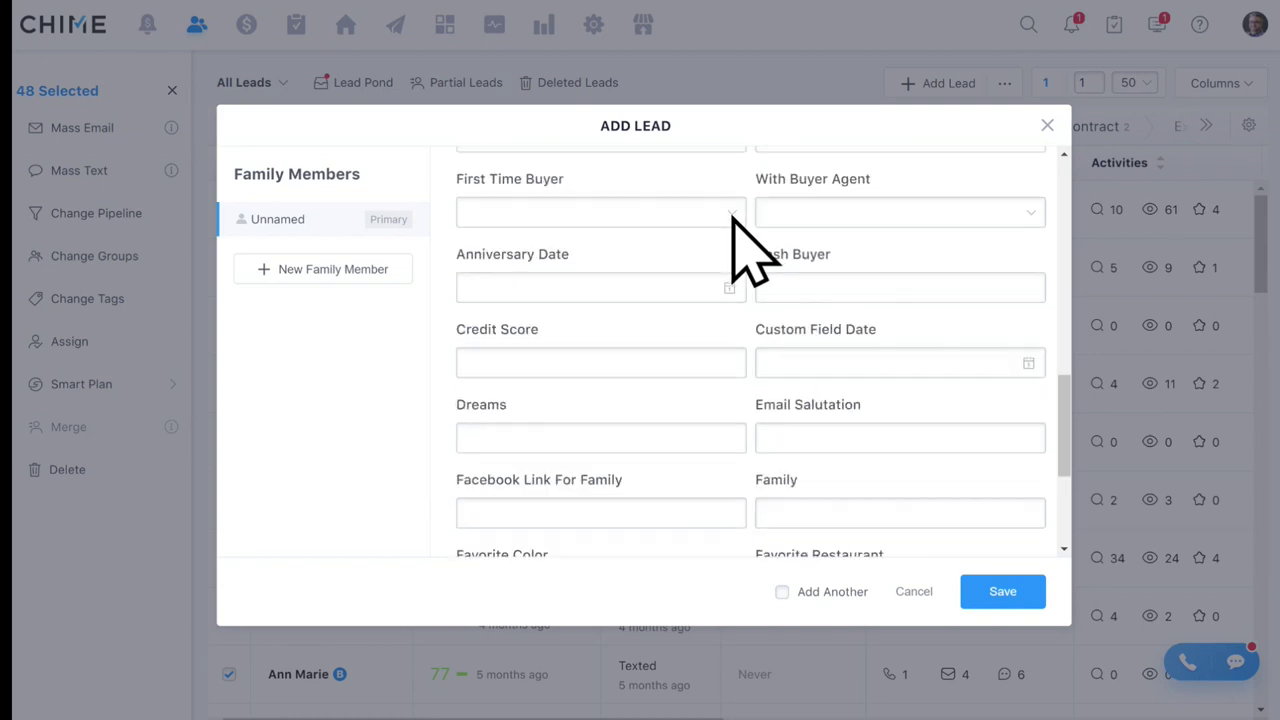
scroll(733, 218, down, 2)
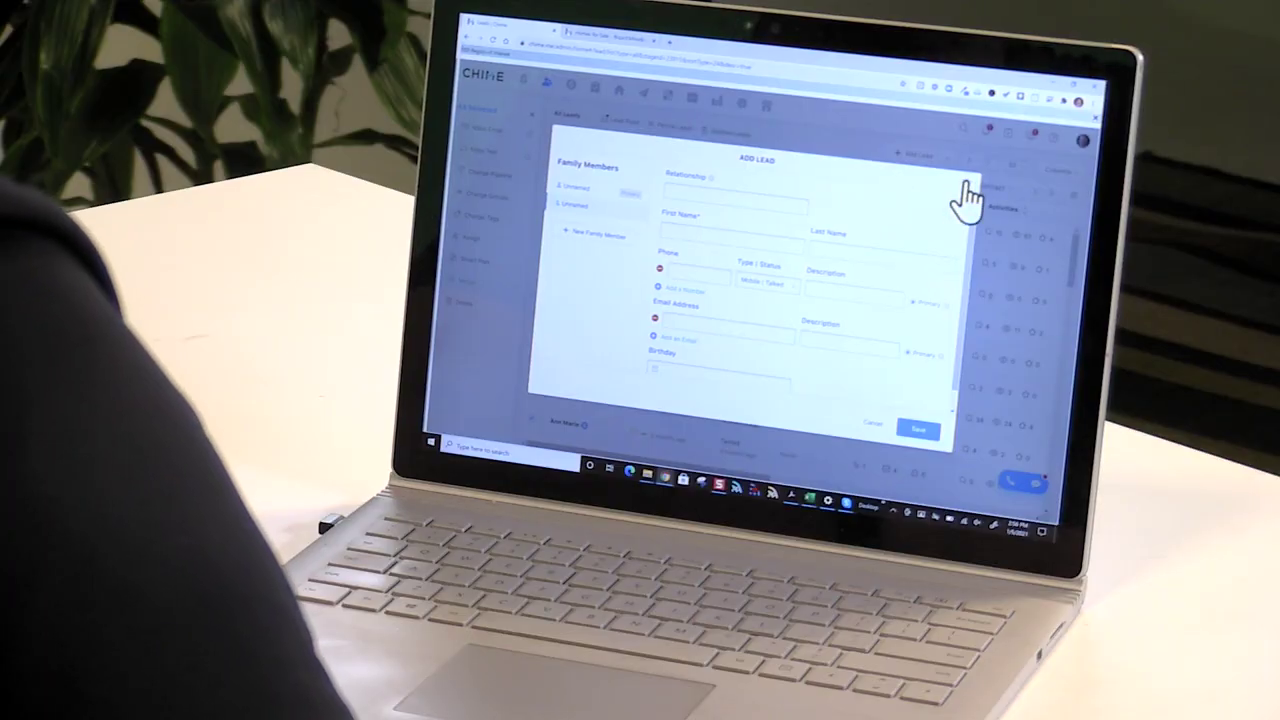
Discard the new-lead form, search for a lead by name, open their profile, then switch to the property search site.
click(968, 195)
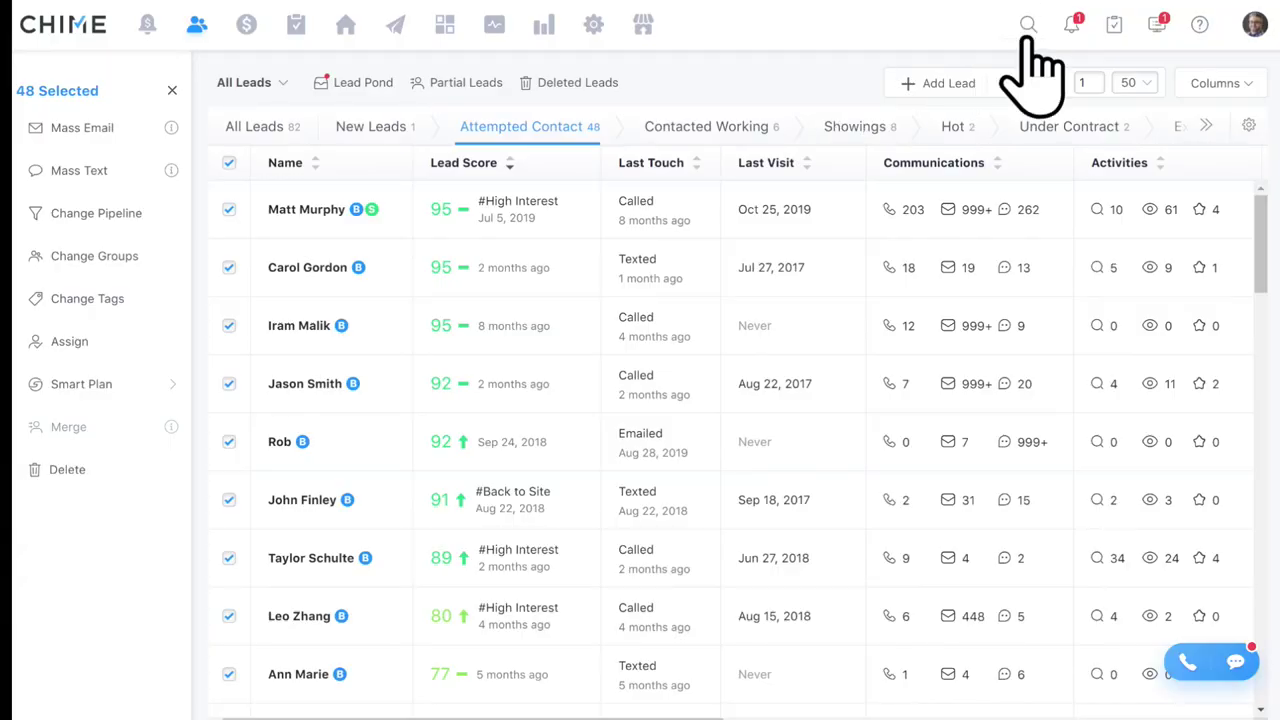
click(1026, 27)
click(1000, 27)
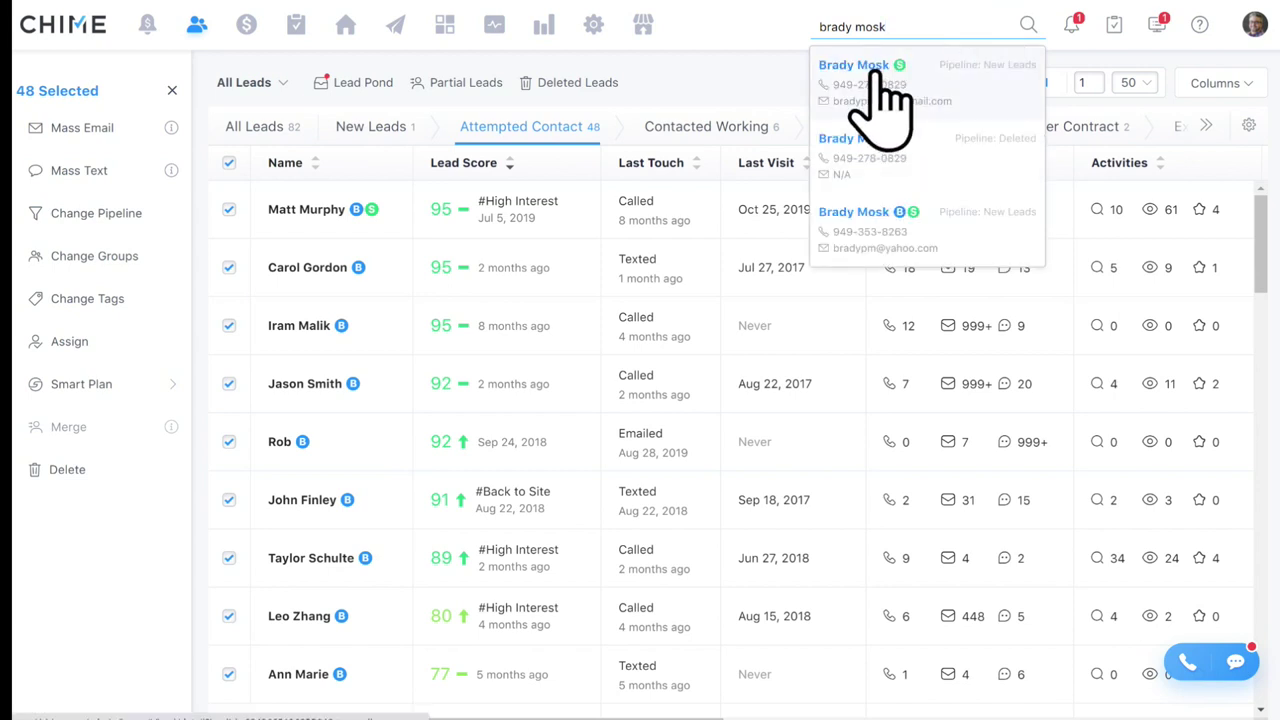
click(883, 74)
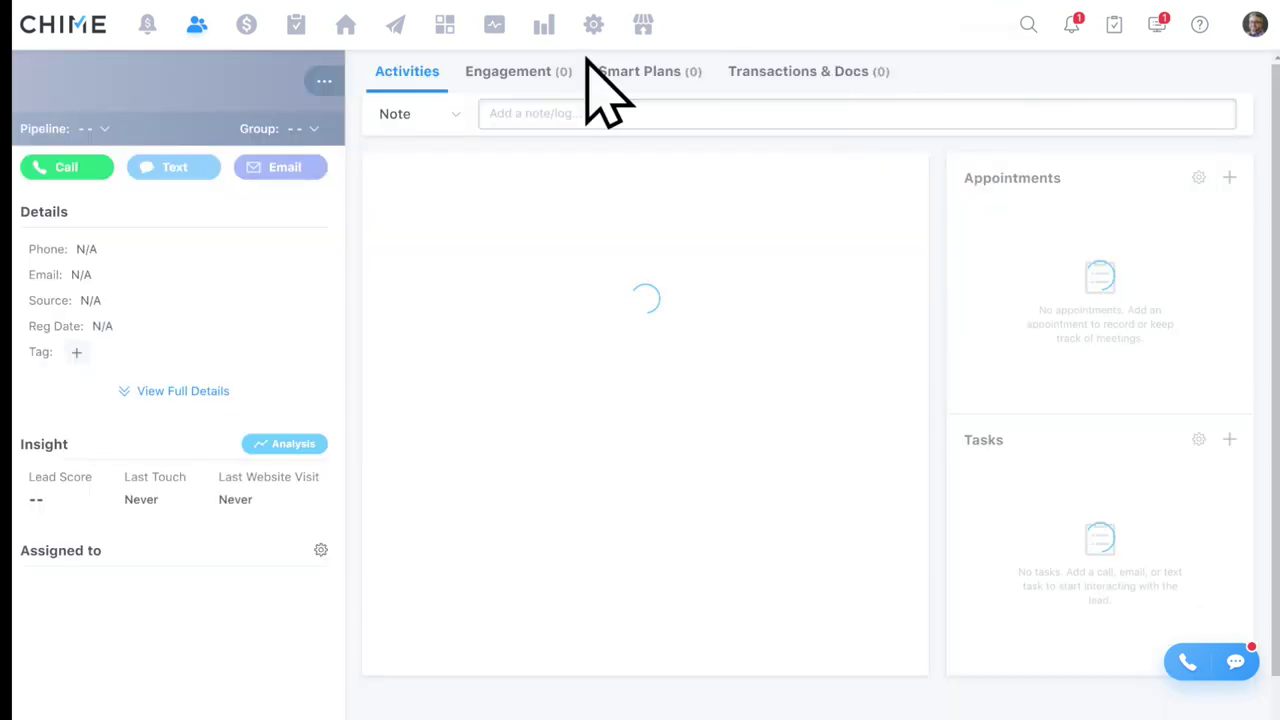
click(376, 2)
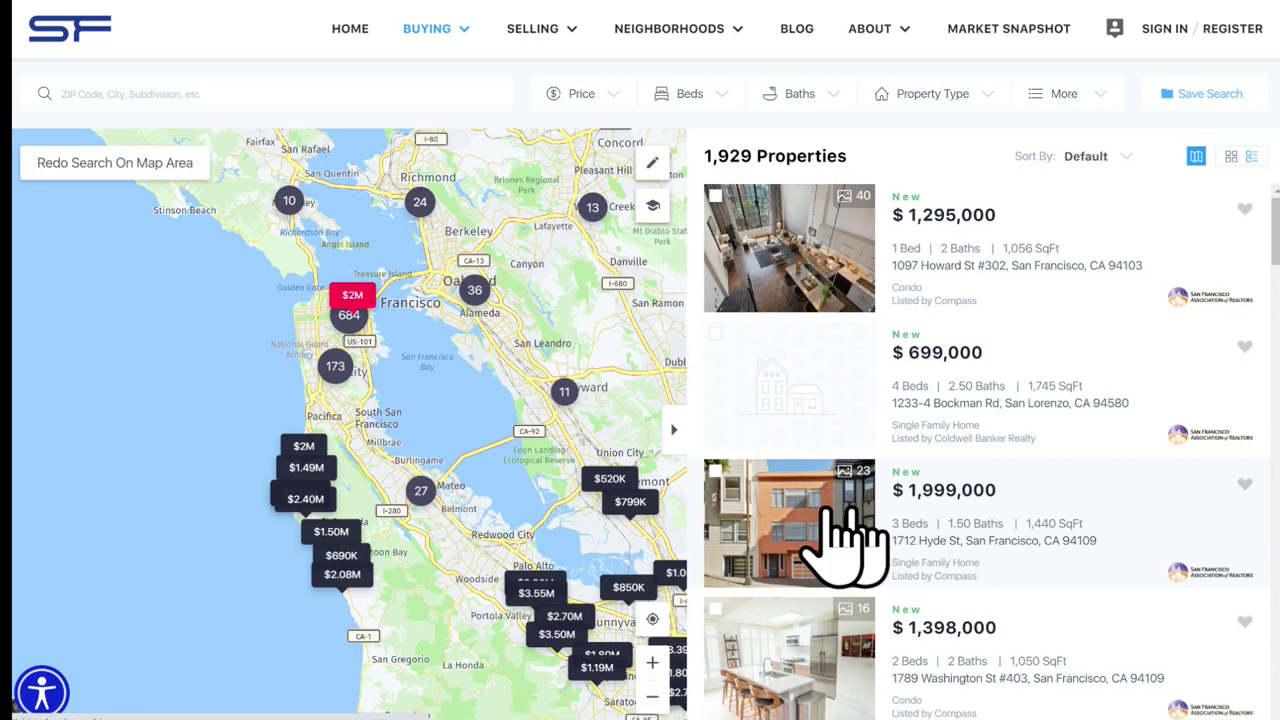
click(845, 540)
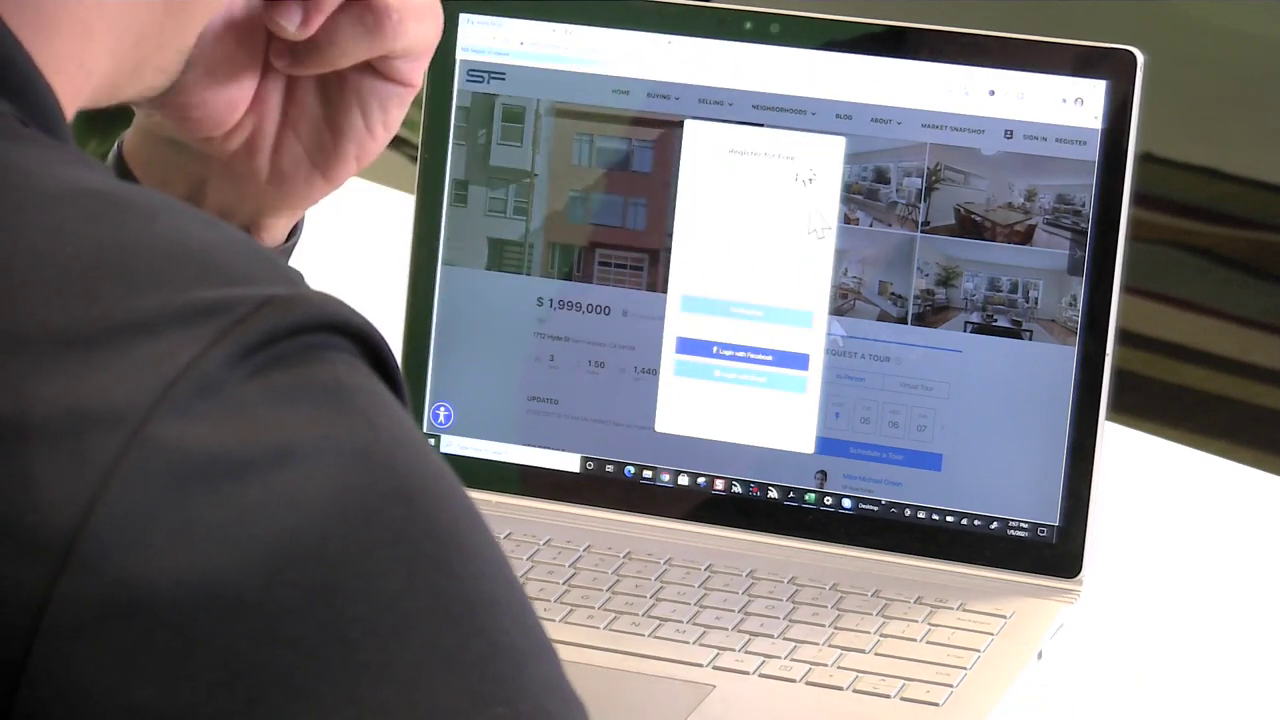
click(830, 158)
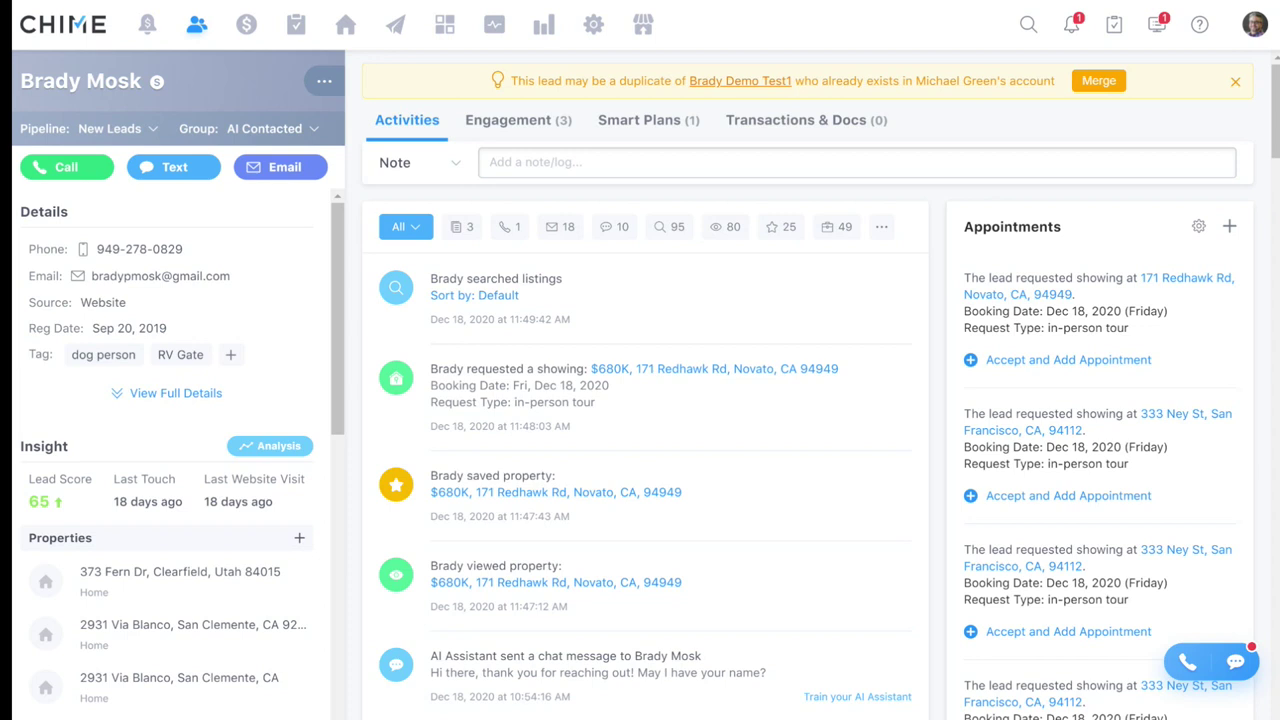
Review the lead's pipeline stage and group options, then filter the activity feed to calls only.
click(124, 129)
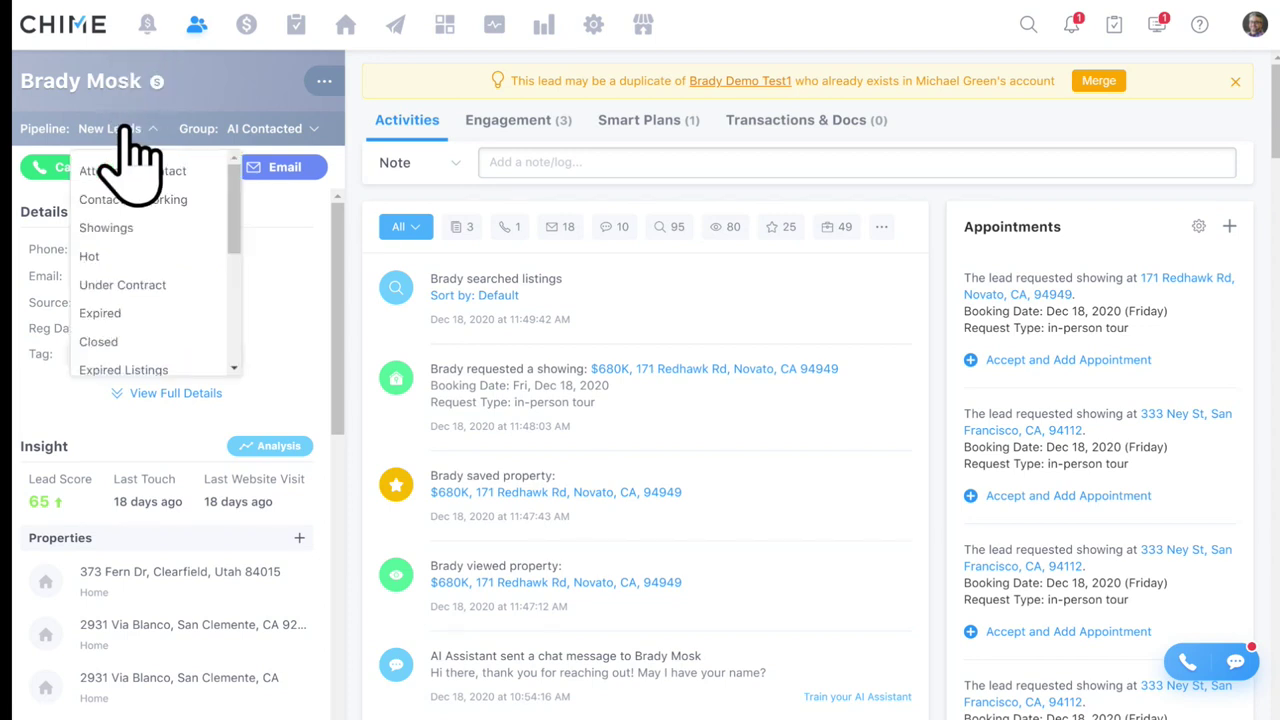
click(281, 129)
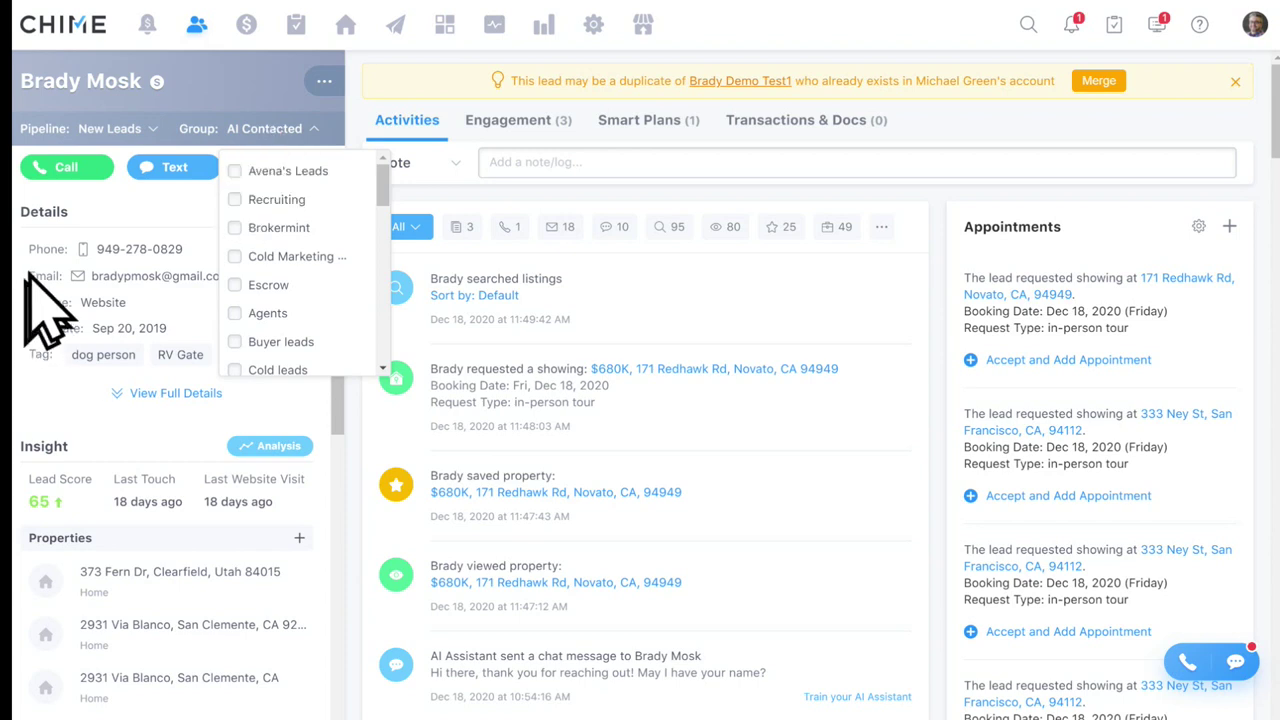
click(120, 228)
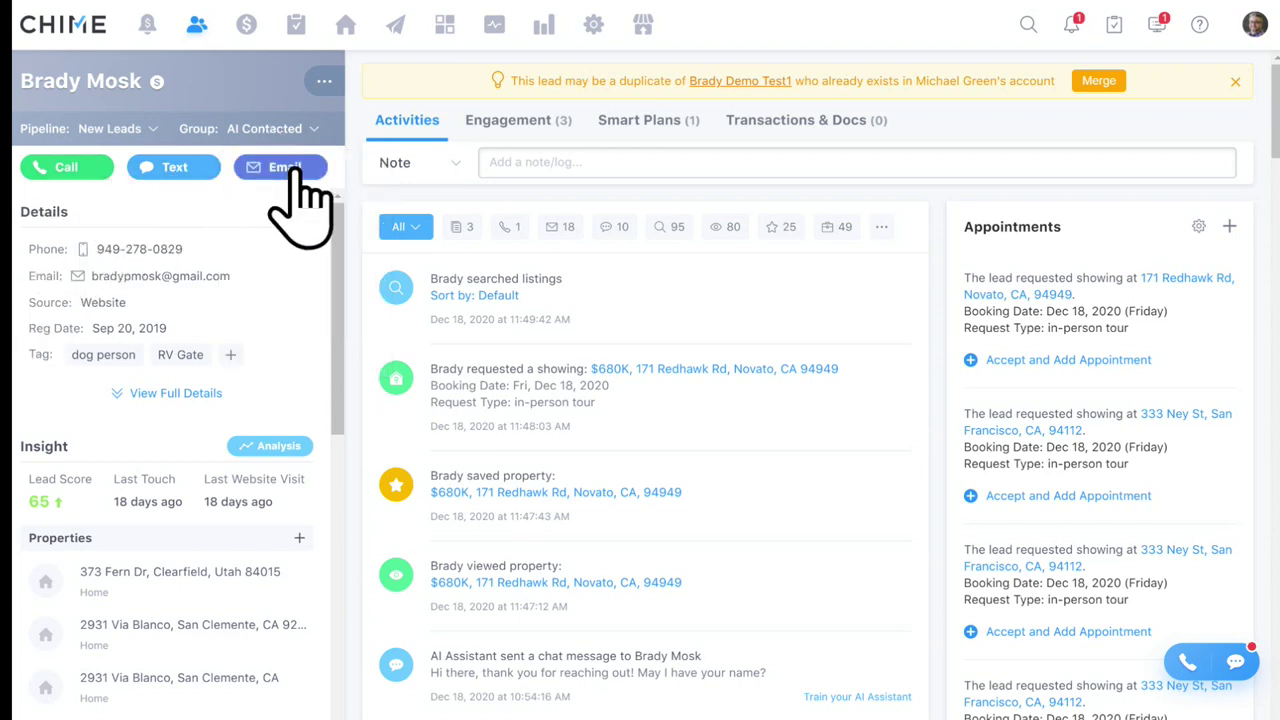
click(503, 227)
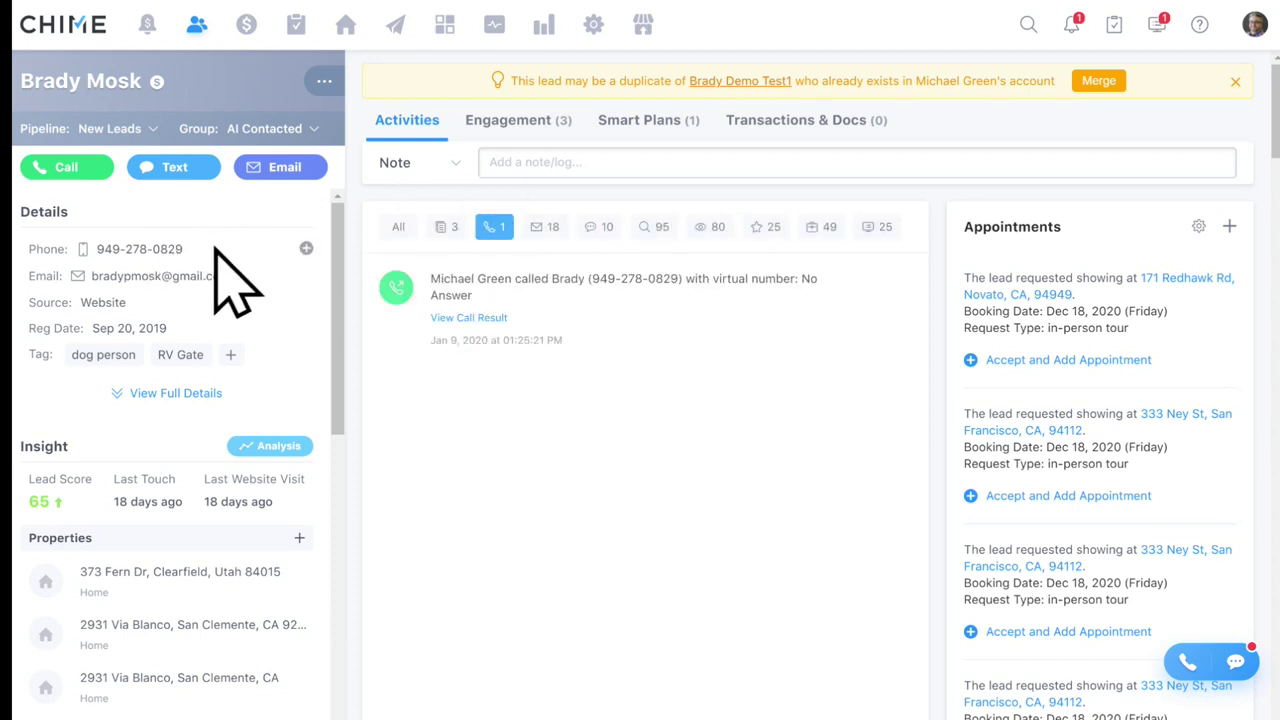
scroll(235, 285, down, 3)
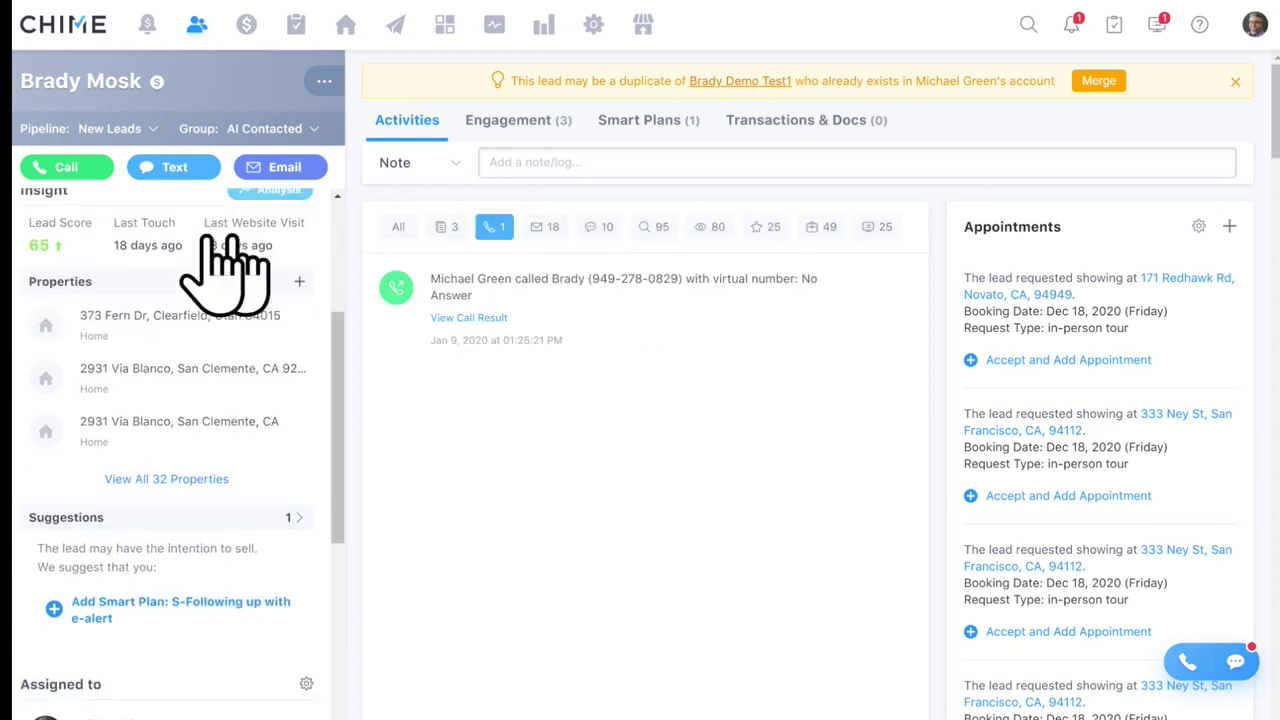
mouse_move(40, 245)
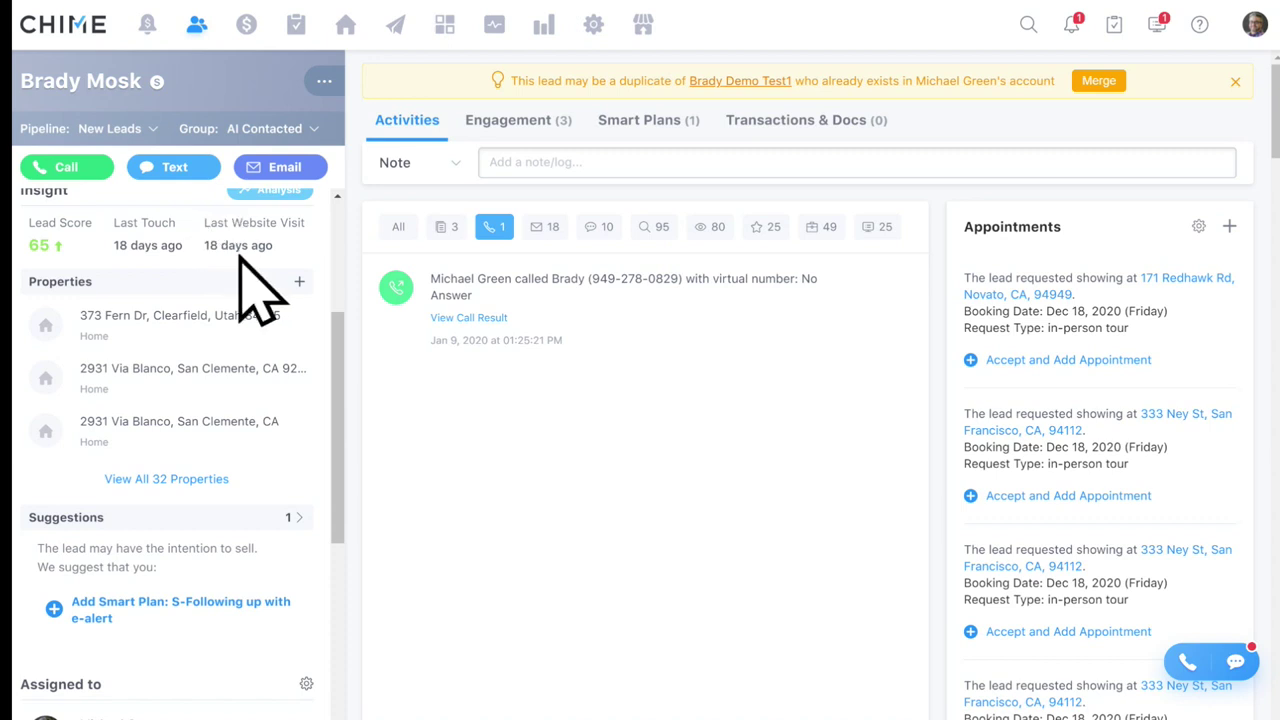
scroll(245, 270, up, 1)
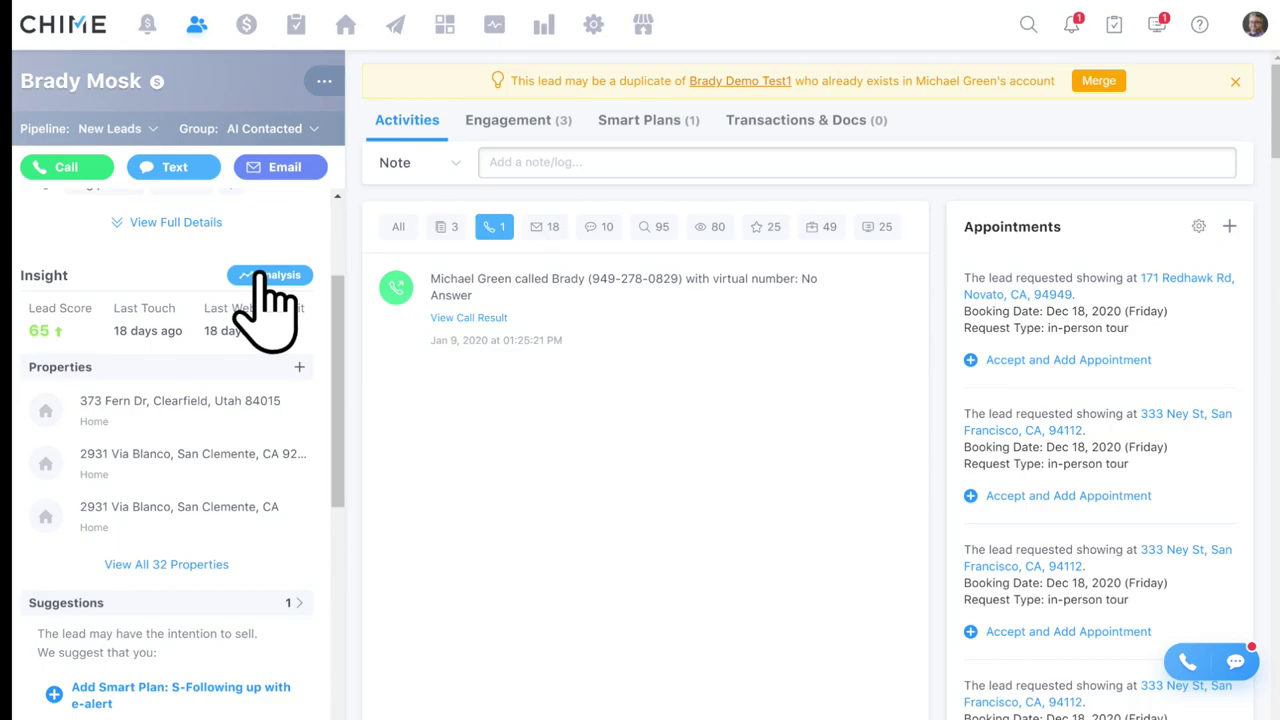
click(268, 276)
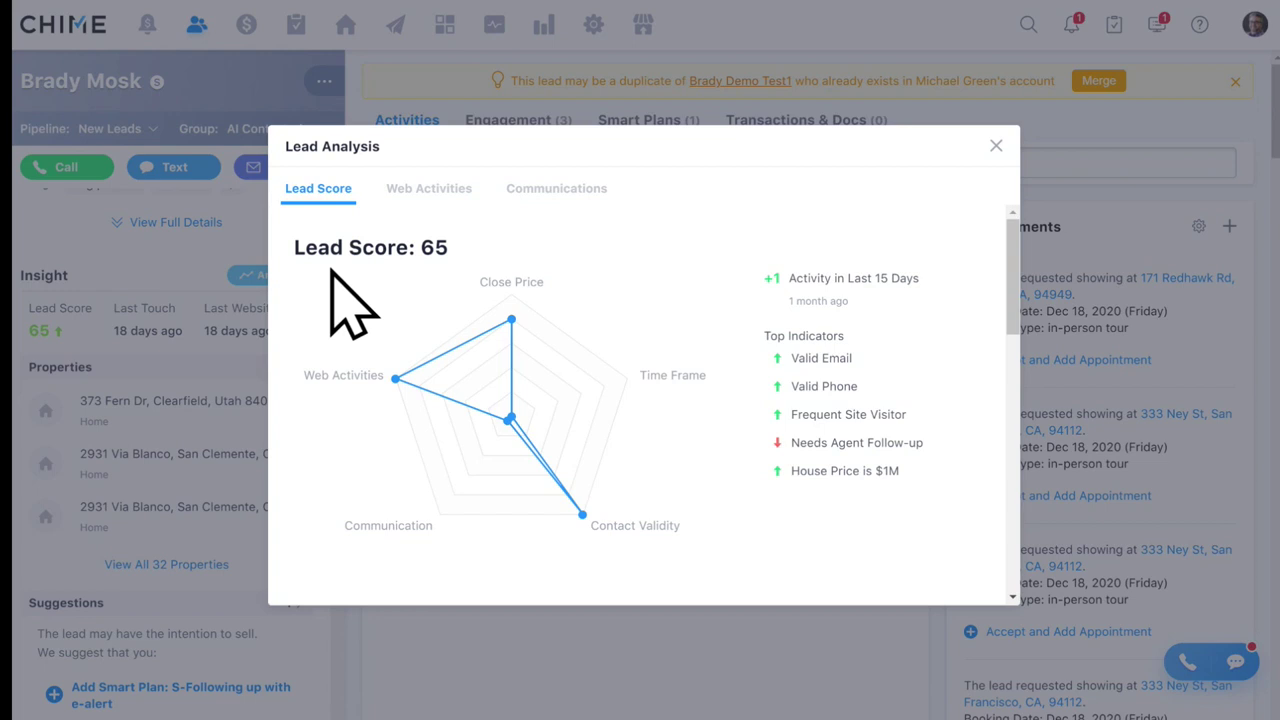
click(540, 198)
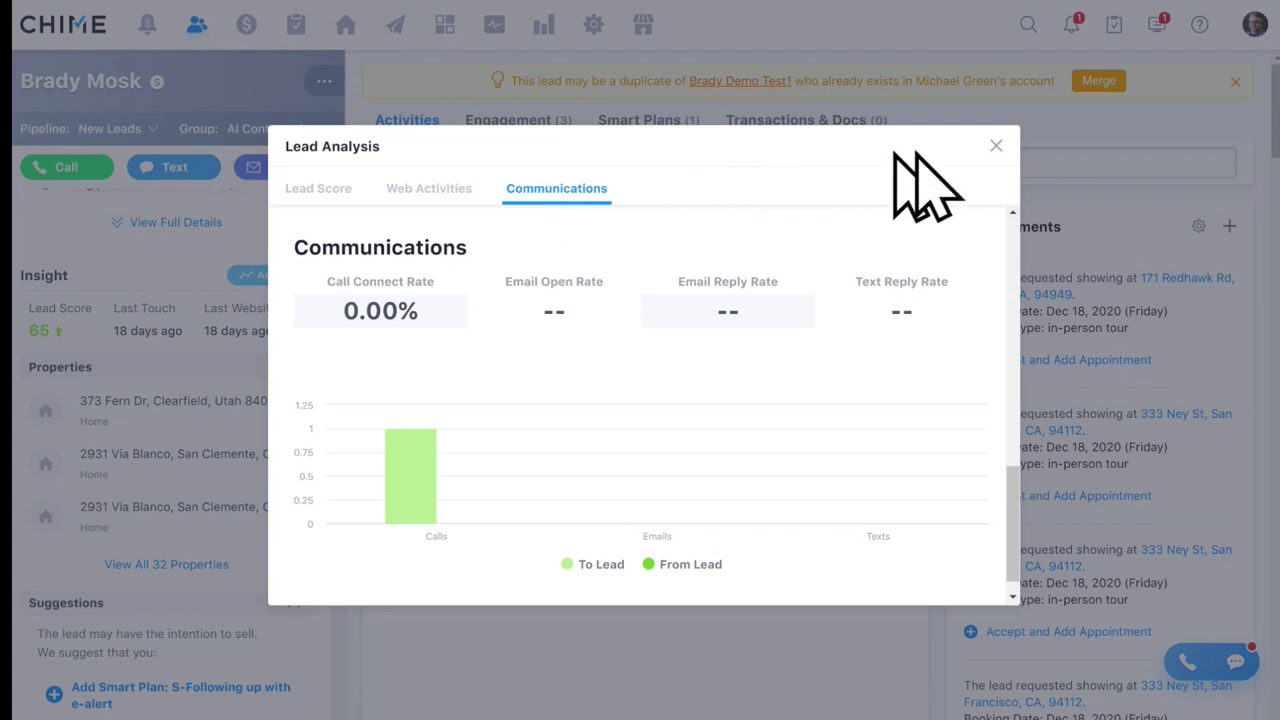
click(996, 145)
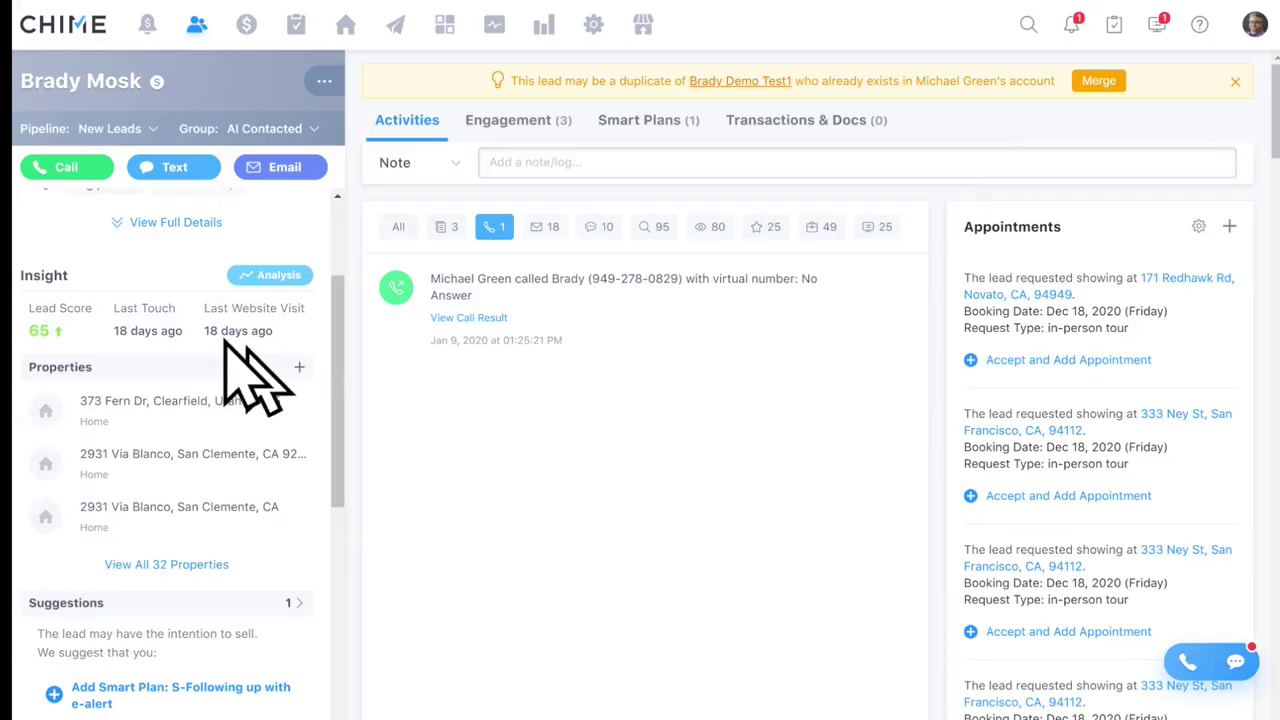
Scroll through the lead's activity feed, then open the Engagement (3) tab with market snapshots and reports.
scroll(175, 340, down, 3)
scroll(198, 345, down, 6)
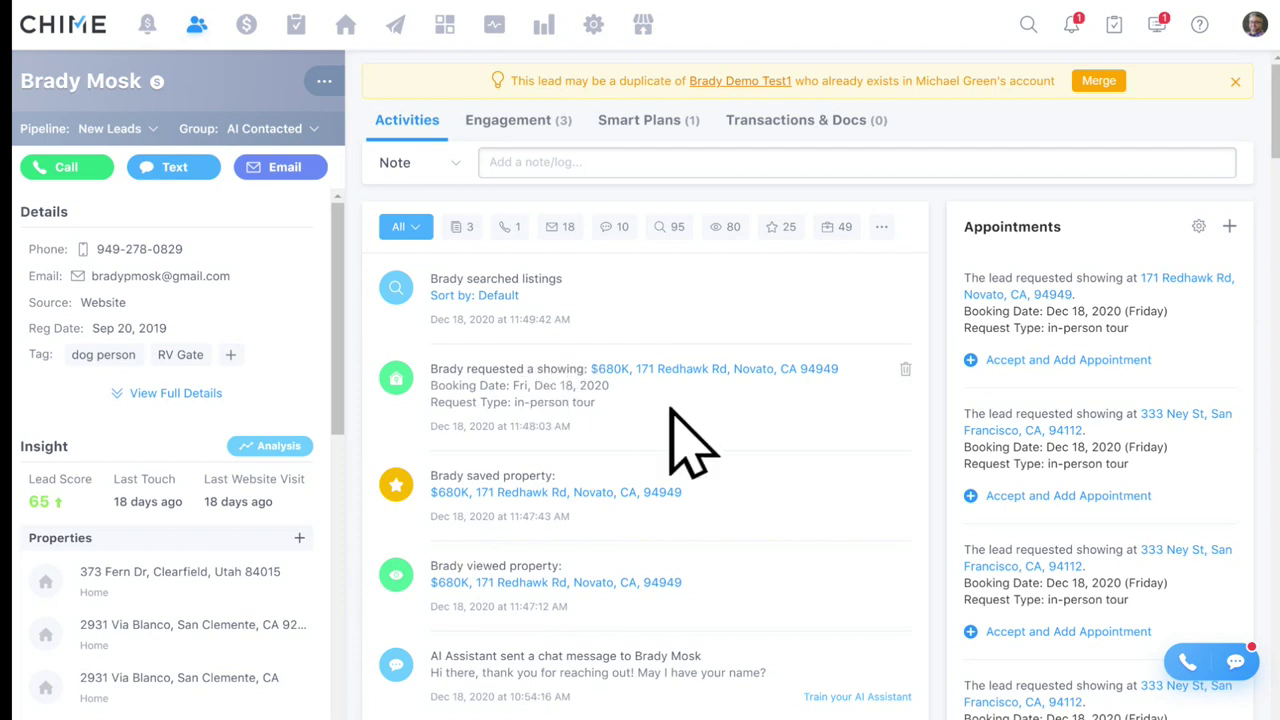
scroll(670, 408, down, 1)
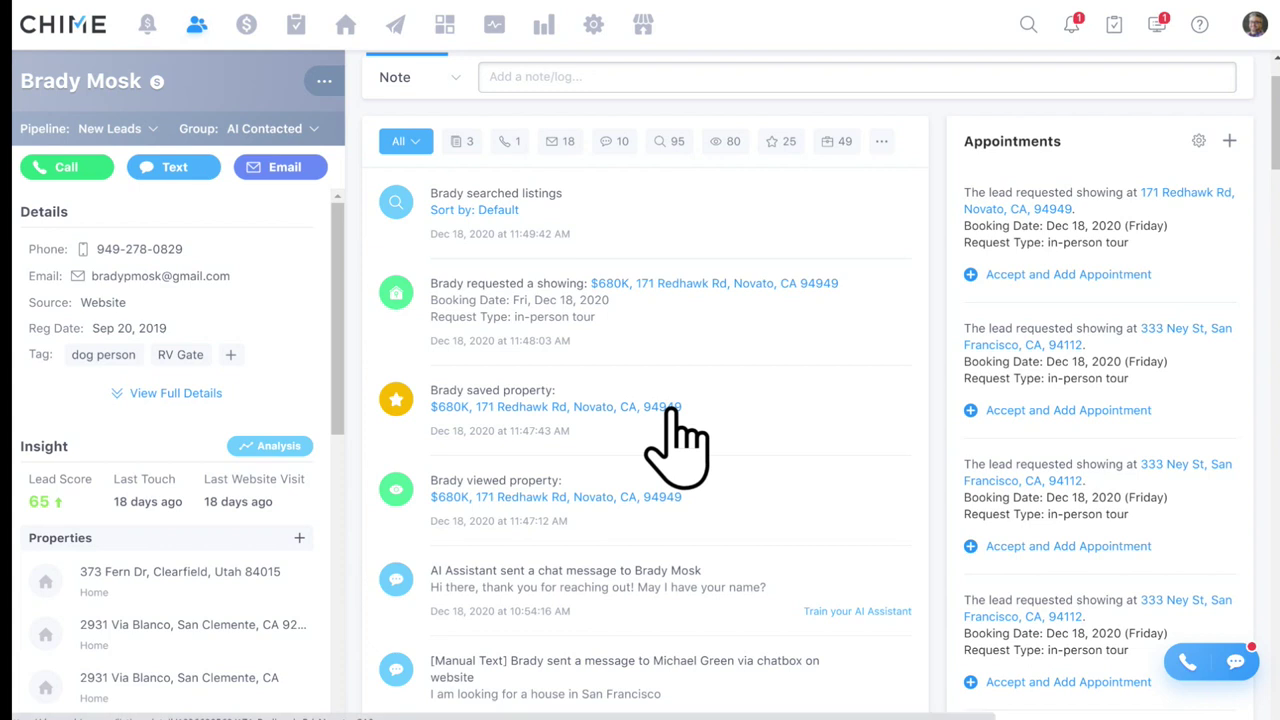
scroll(670, 408, down, 2)
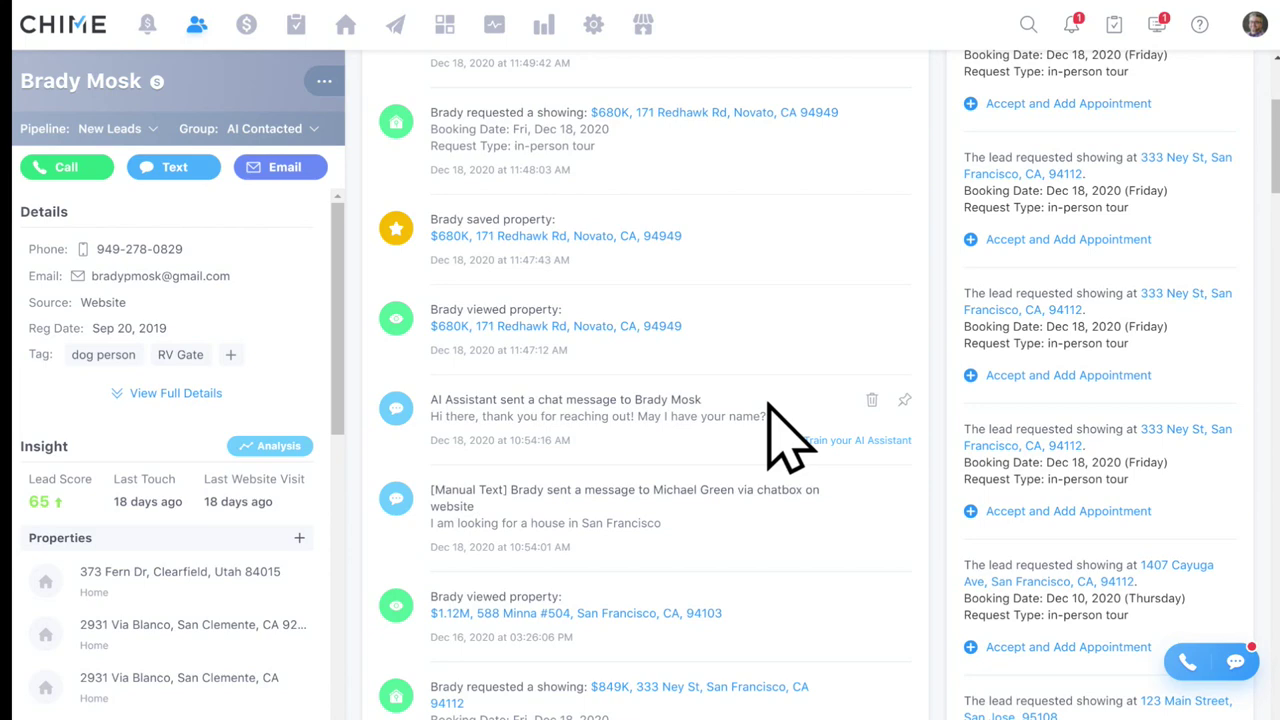
scroll(735, 402, up, 5)
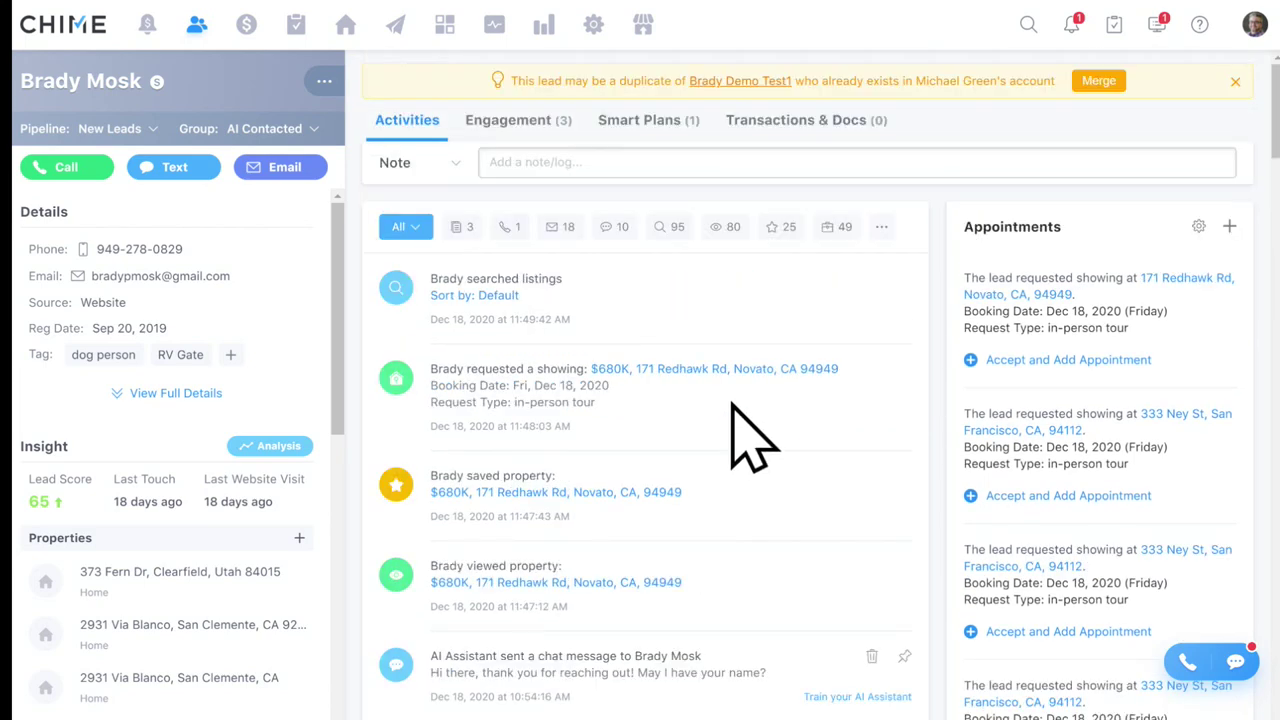
click(546, 133)
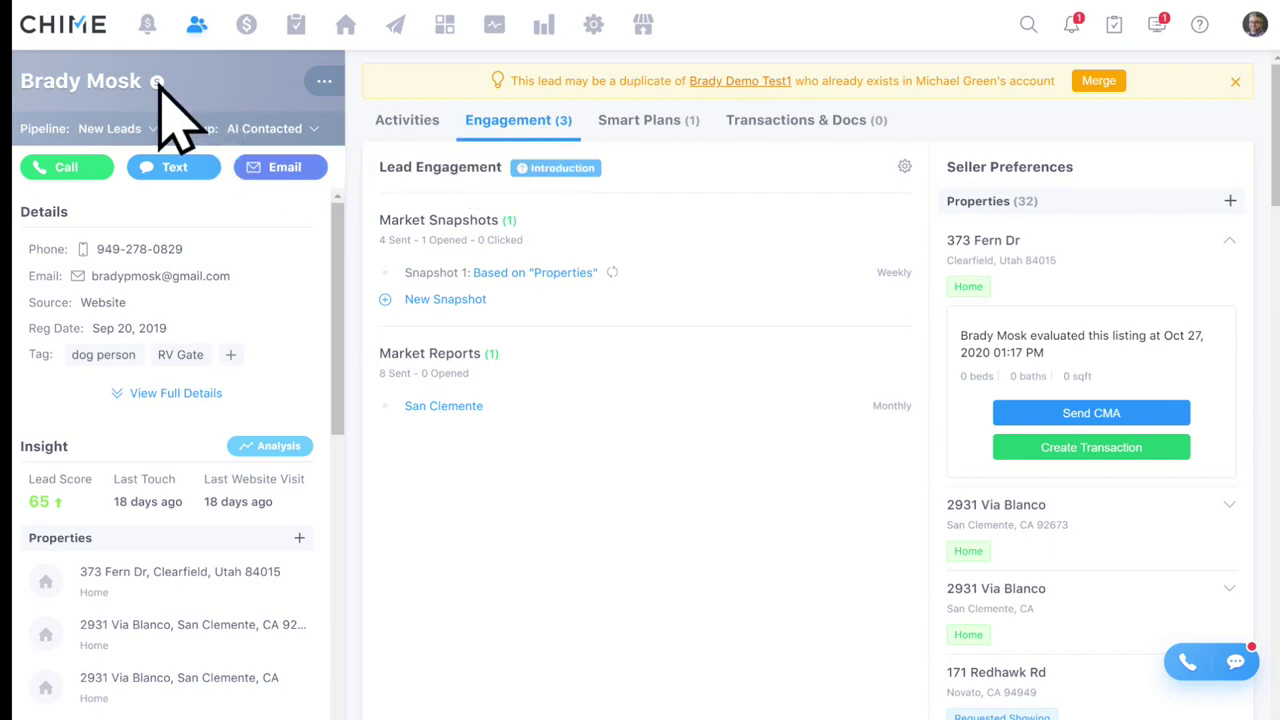
click(477, 302)
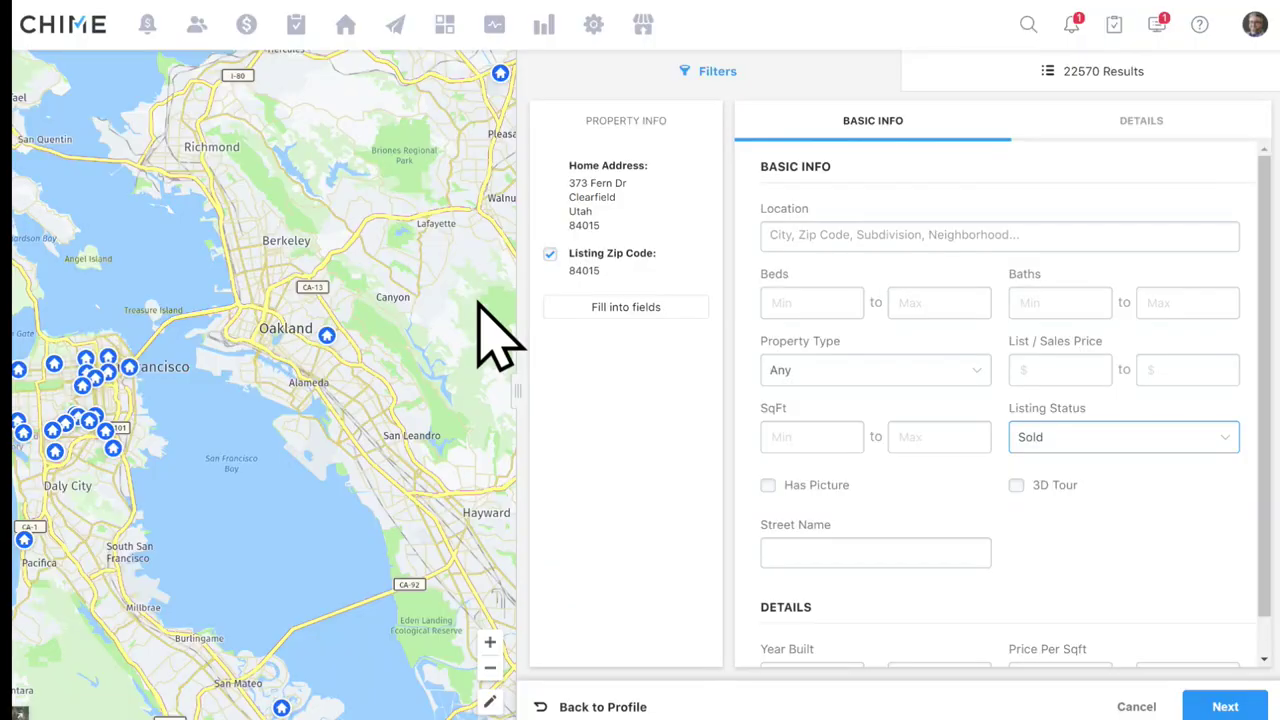
click(1045, 90)
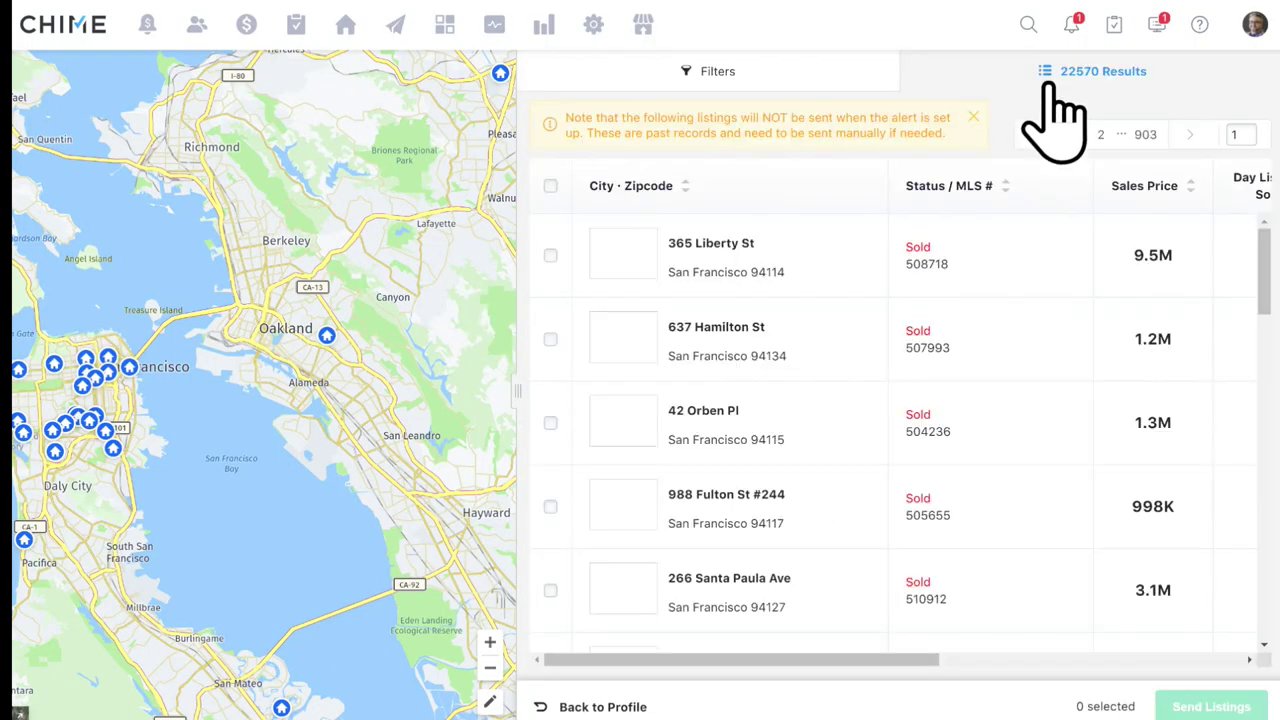
click(551, 256)
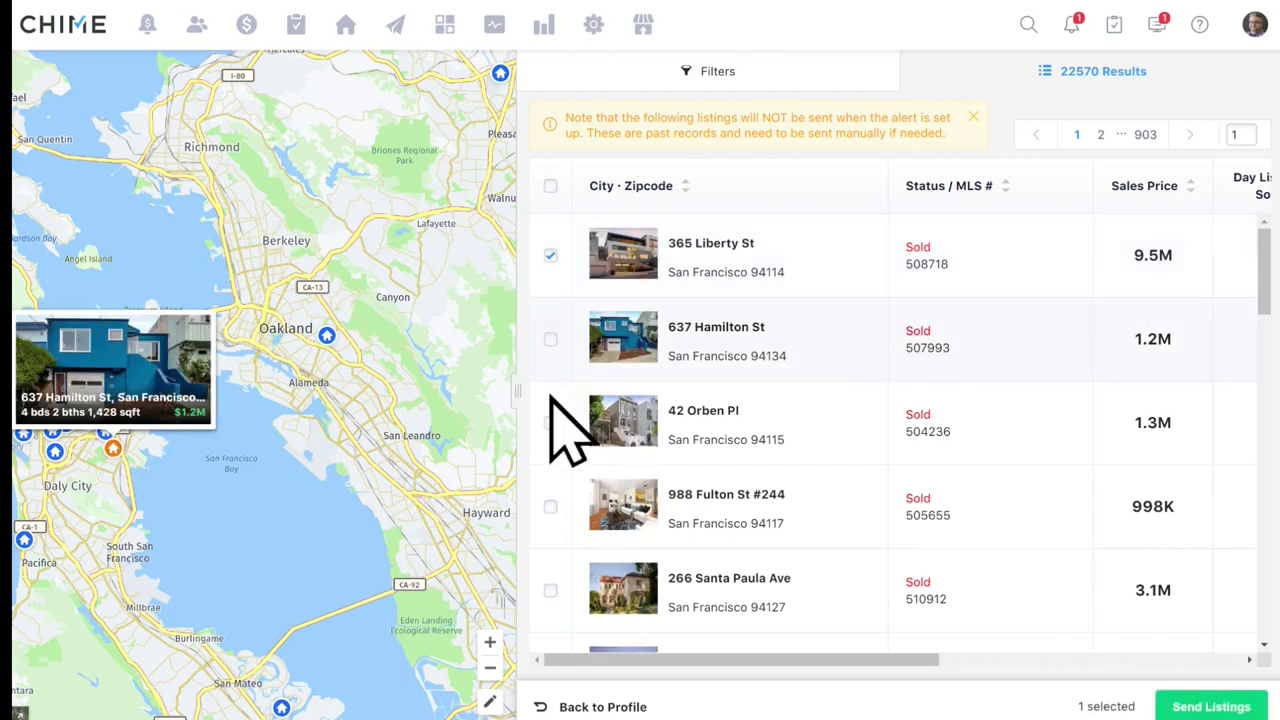
click(550, 340)
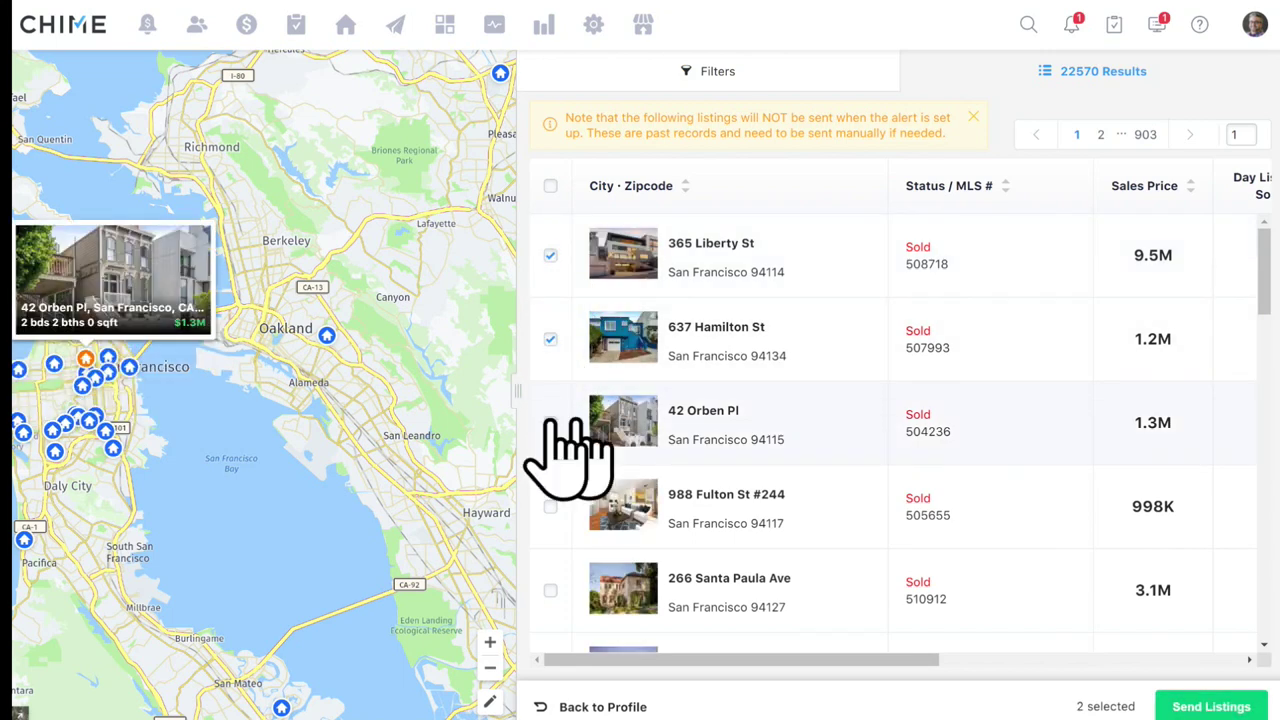
click(551, 423)
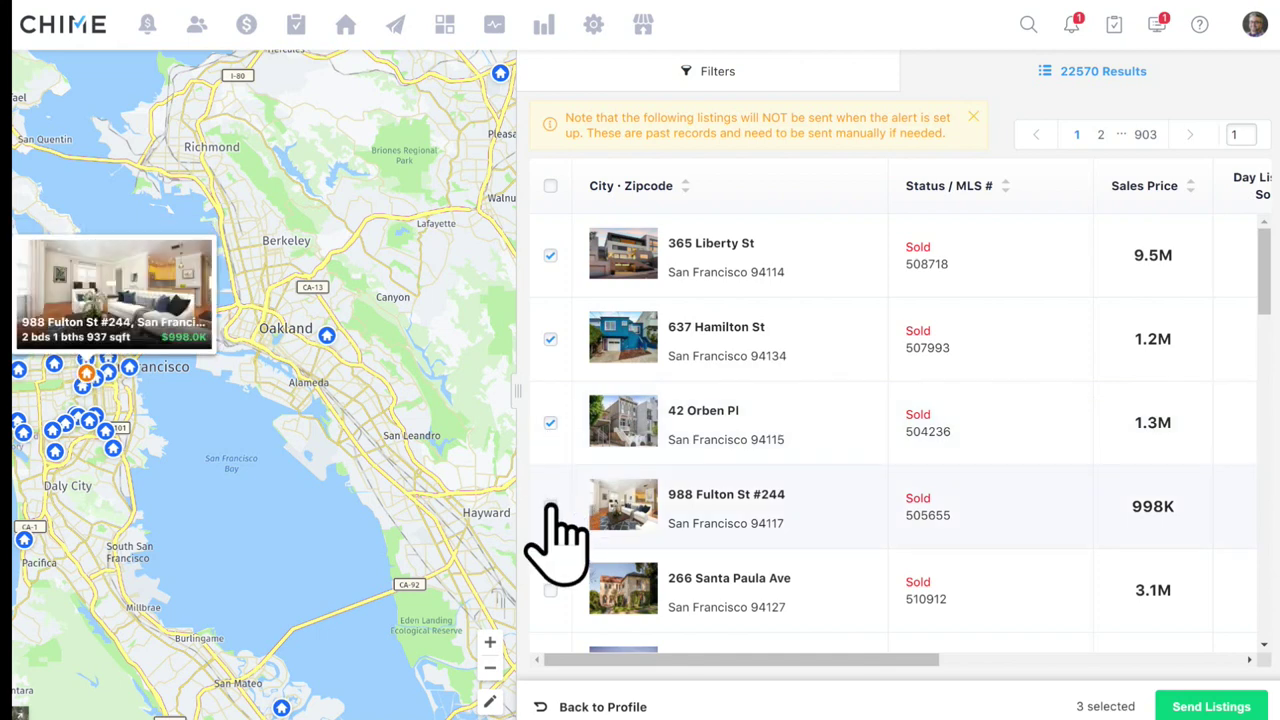
click(551, 507)
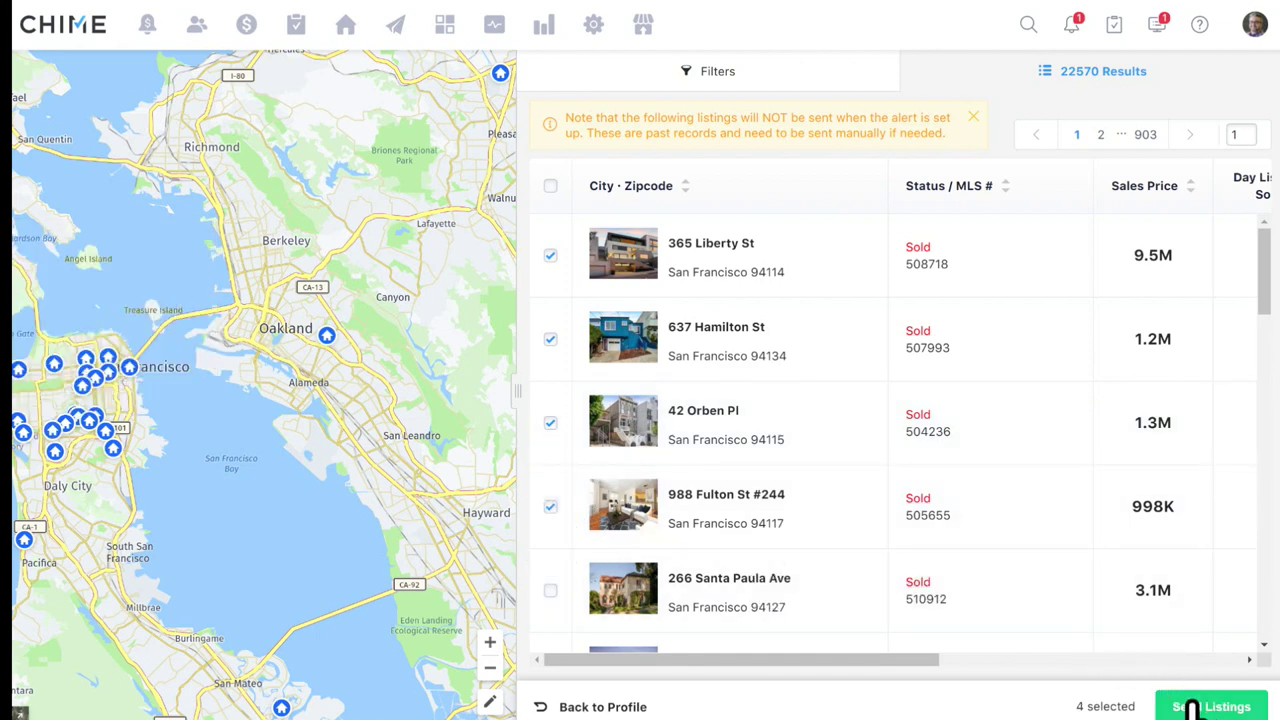
Review the Send Listings email draft of the four properties, then close the preview.
click(1192, 704)
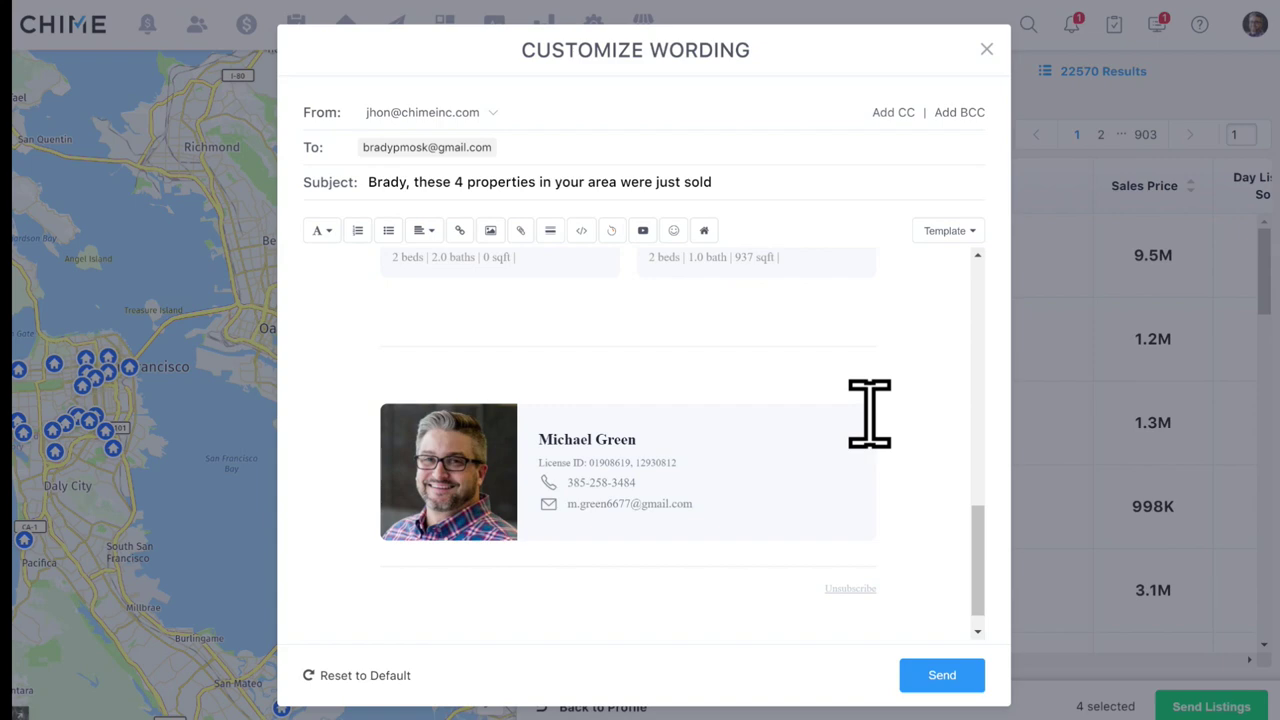
scroll(850, 414, up, 5)
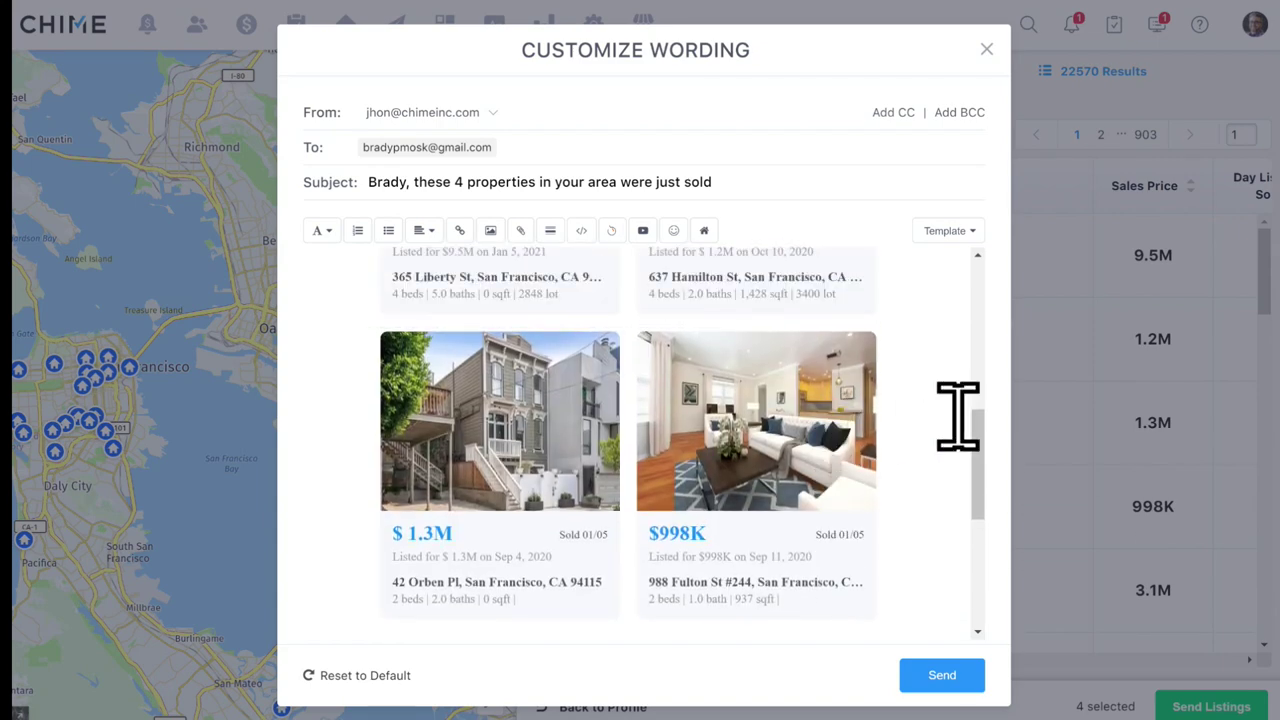
scroll(952, 418, up, 3)
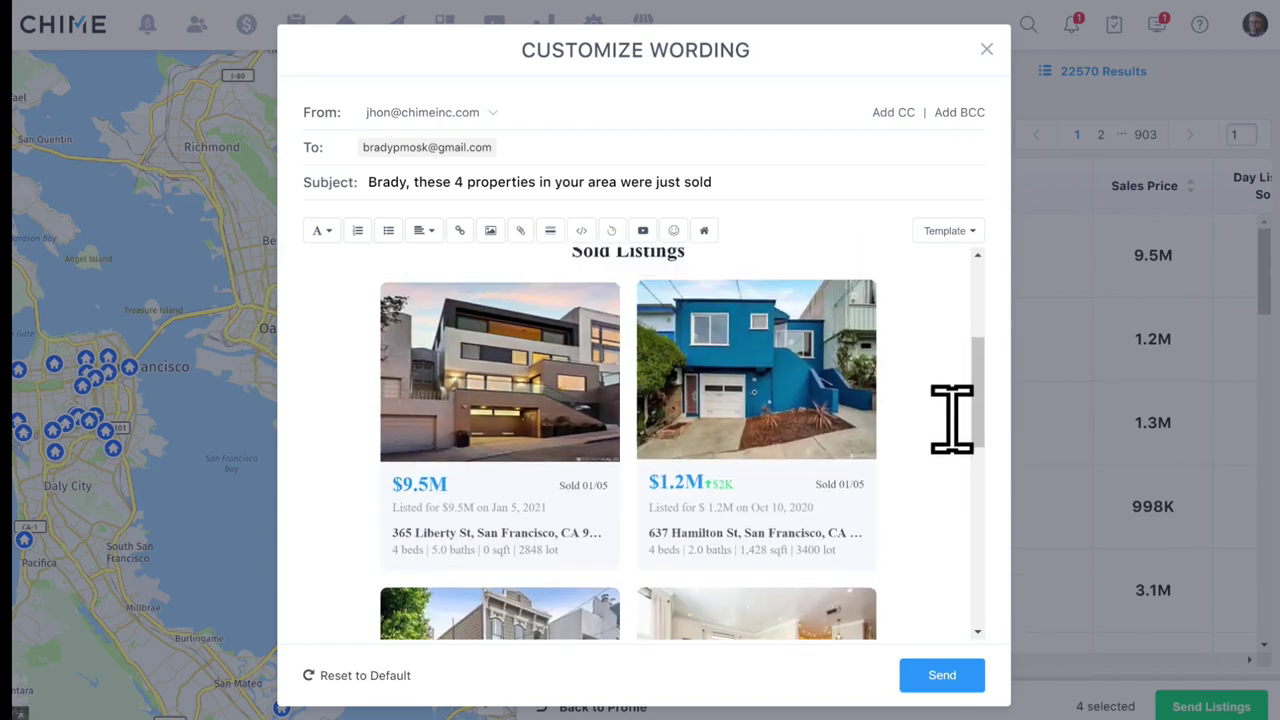
scroll(952, 418, up, 3)
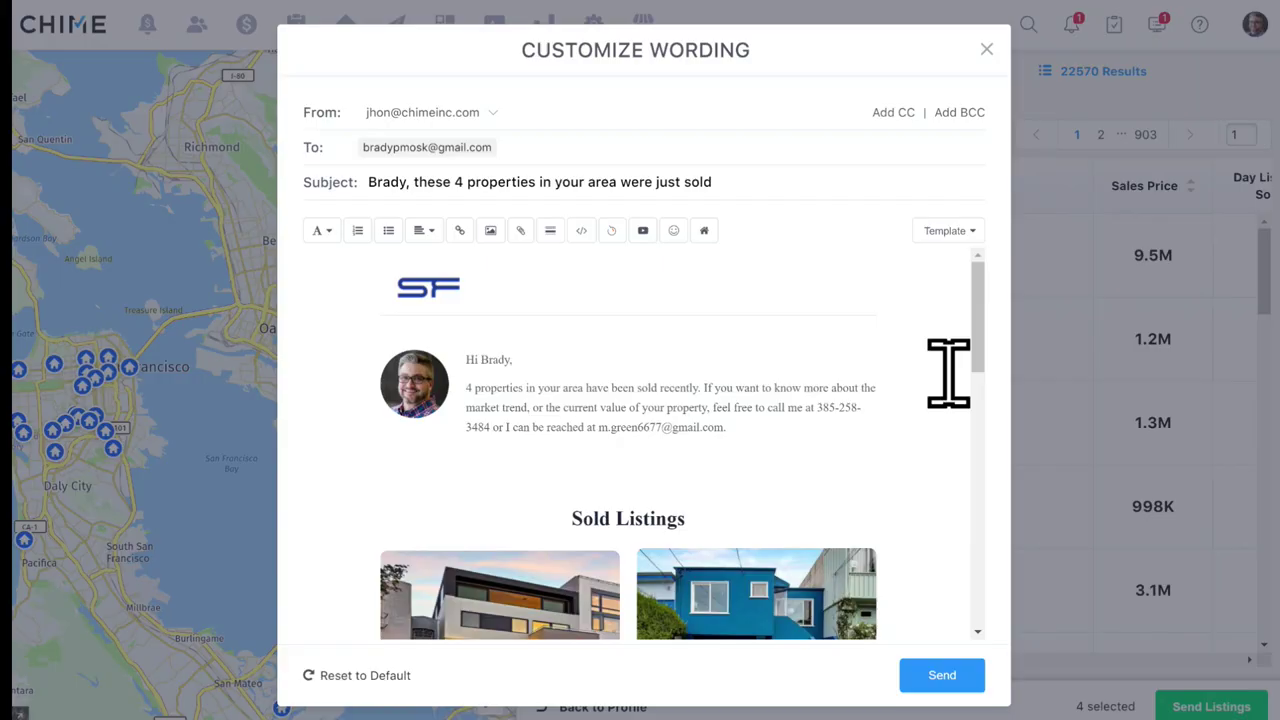
click(987, 49)
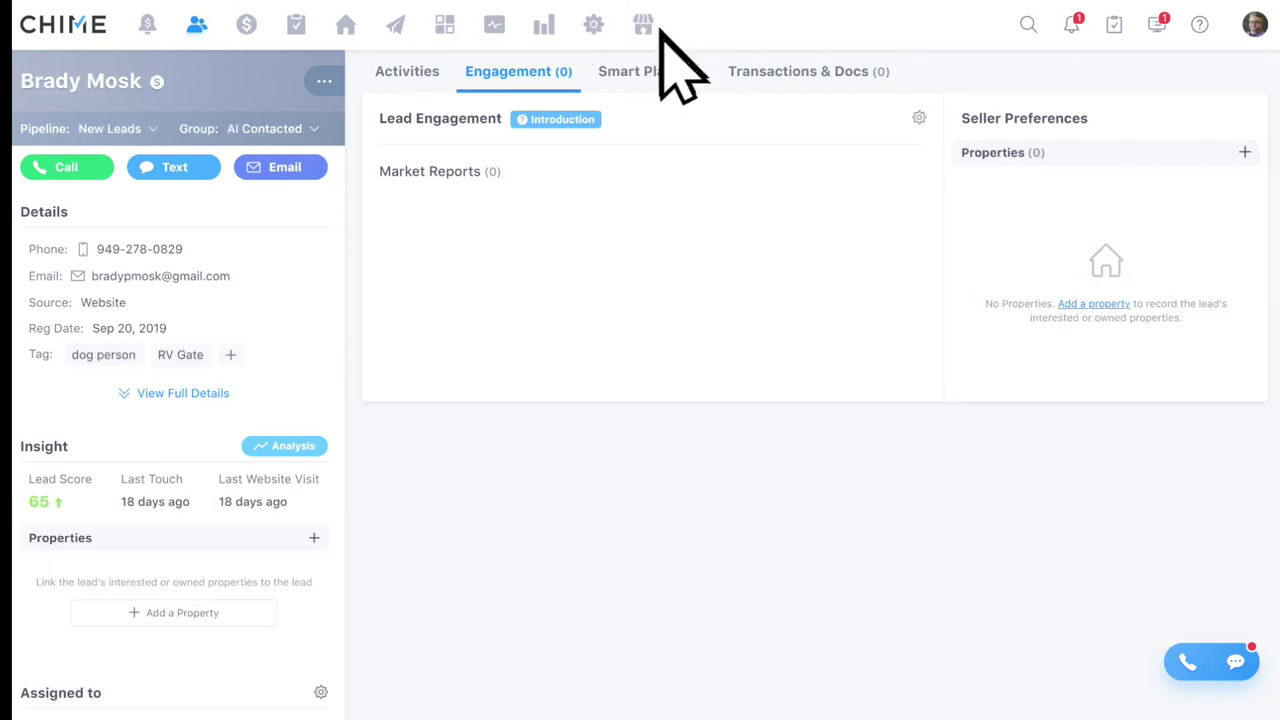
On the lead's Smart Plans tab, open the New Smart Plan dialog from Applied Plans.
click(666, 74)
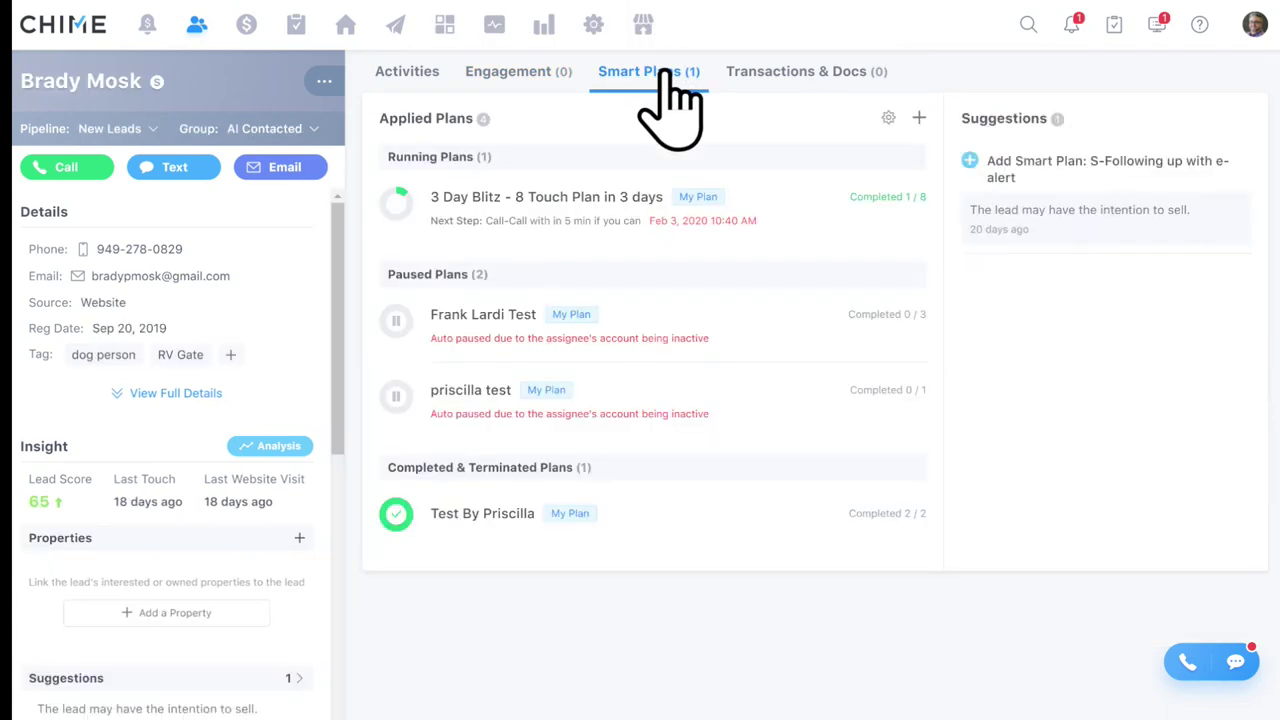
click(919, 117)
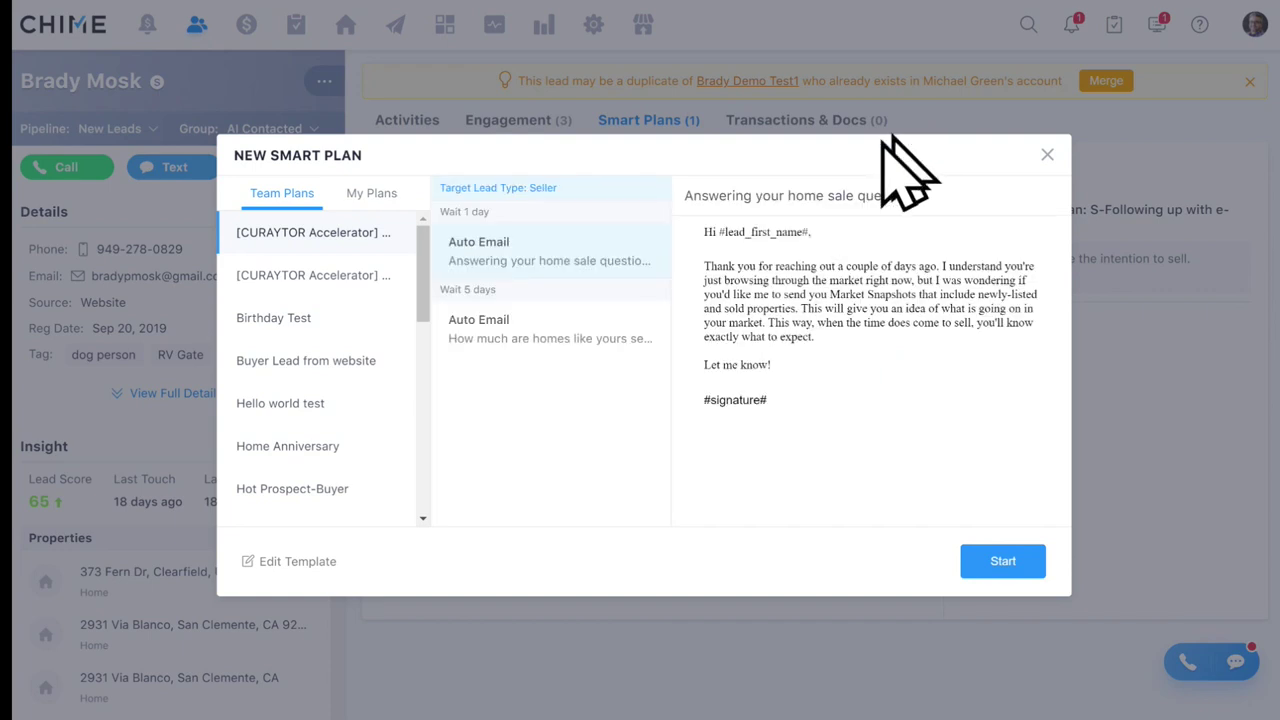
In My Plans, read the 3 Day Blitz plan's first call, First Text, 3rd call and auto text steps.
click(372, 194)
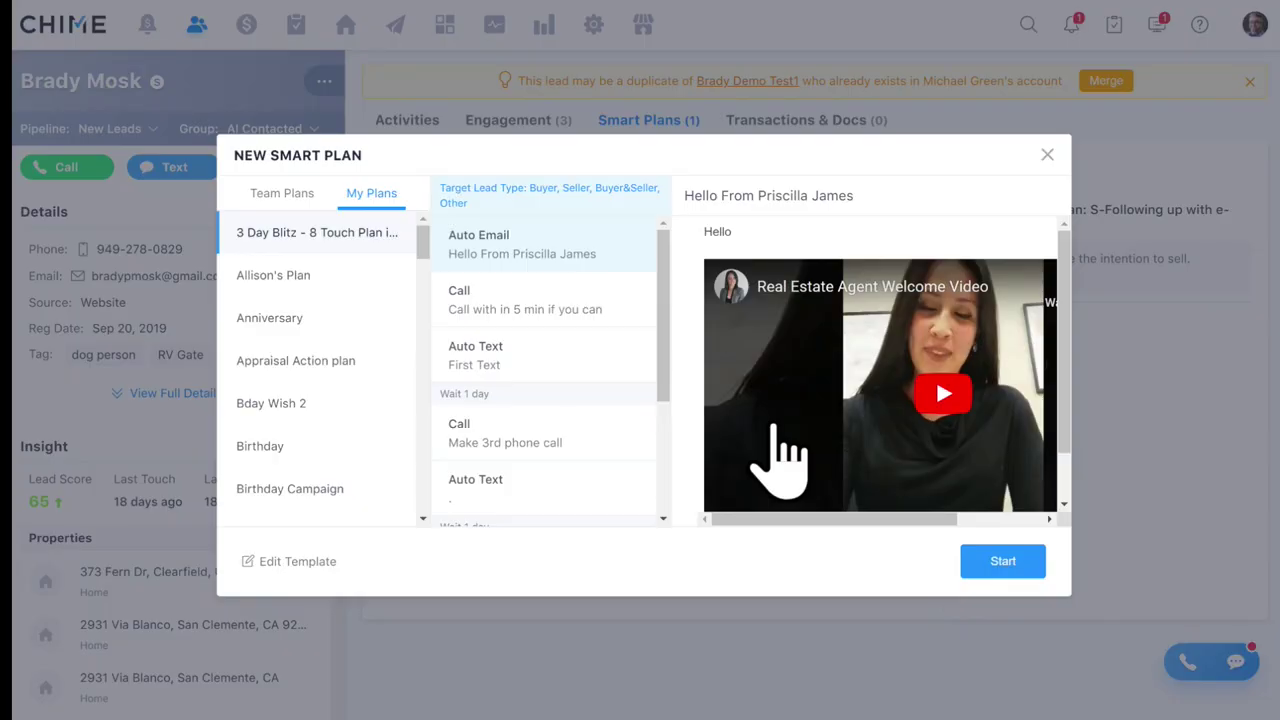
click(487, 298)
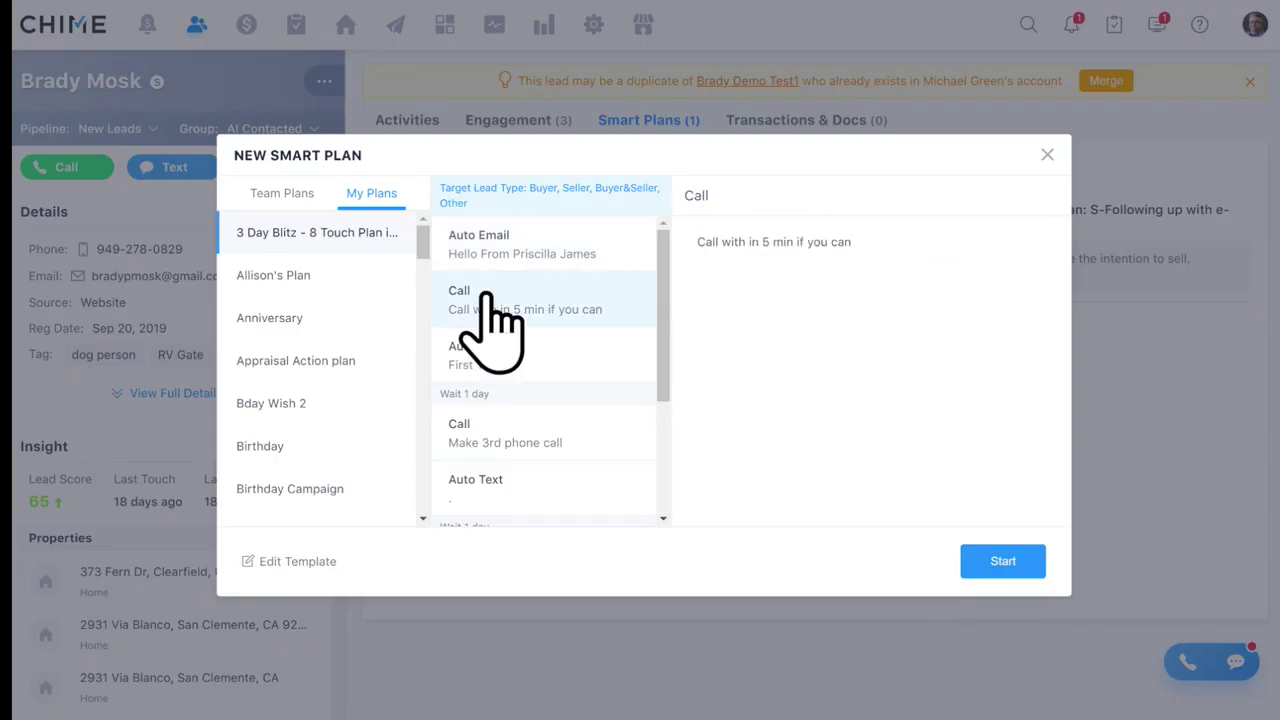
click(527, 362)
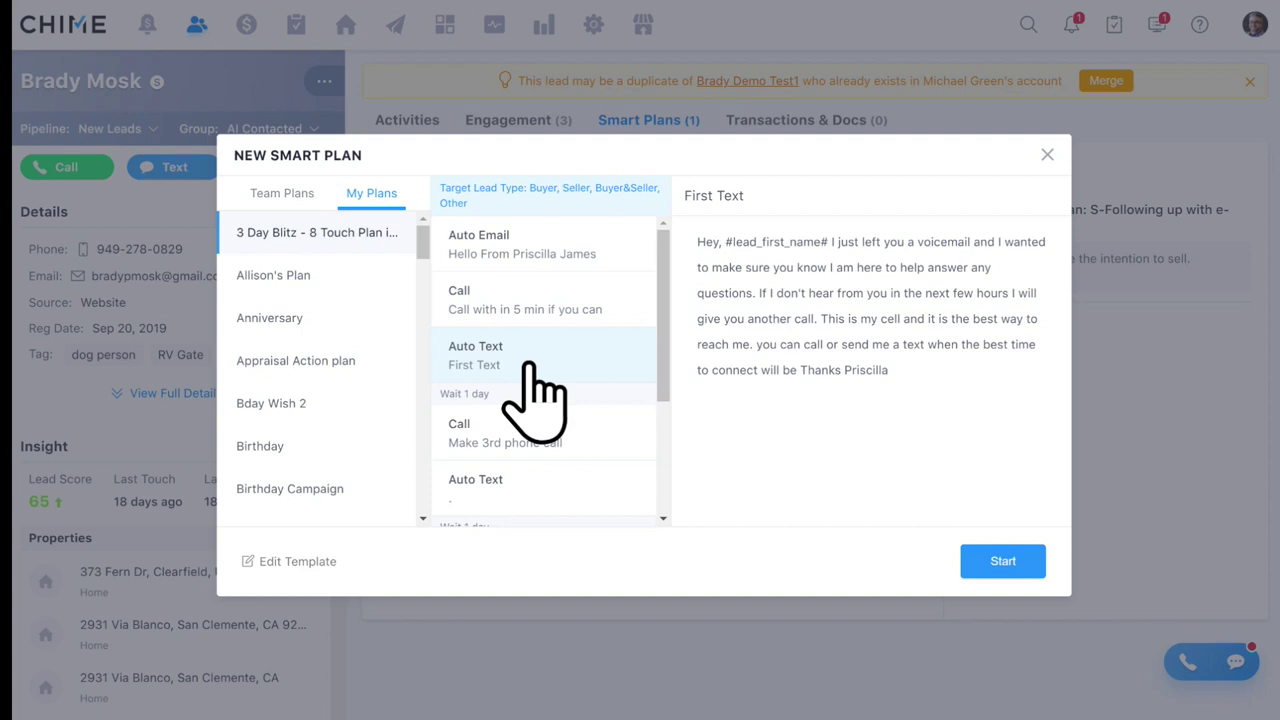
scroll(606, 323, down, 1)
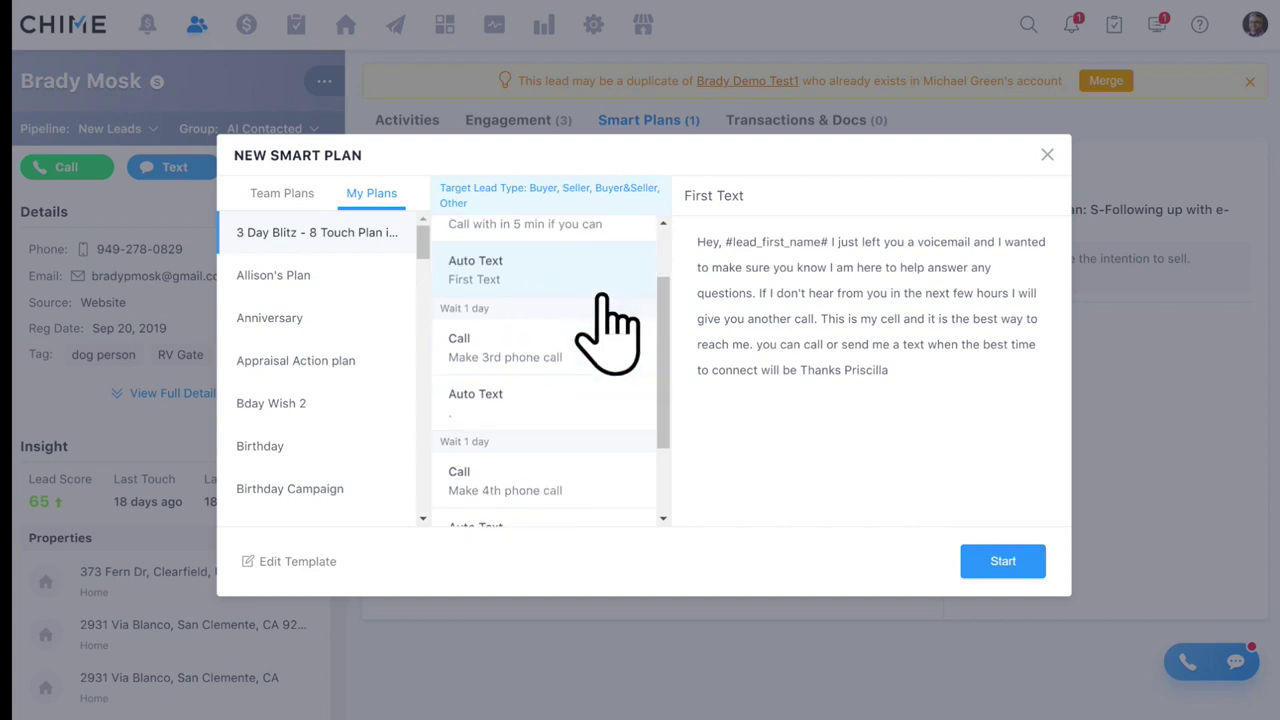
click(566, 378)
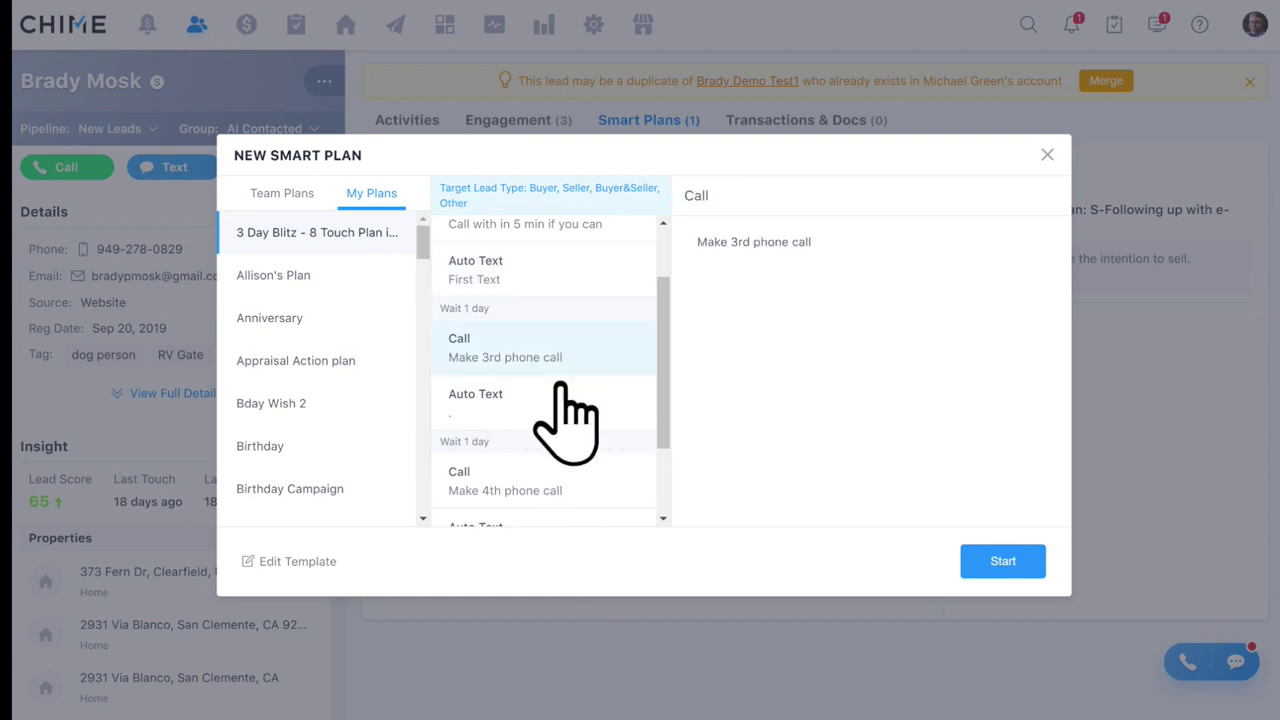
click(557, 403)
Check the 4th call and follow-up text, close the plan unstarted, and show Transactions & Docs.
scroll(558, 408, down, 1)
click(558, 408)
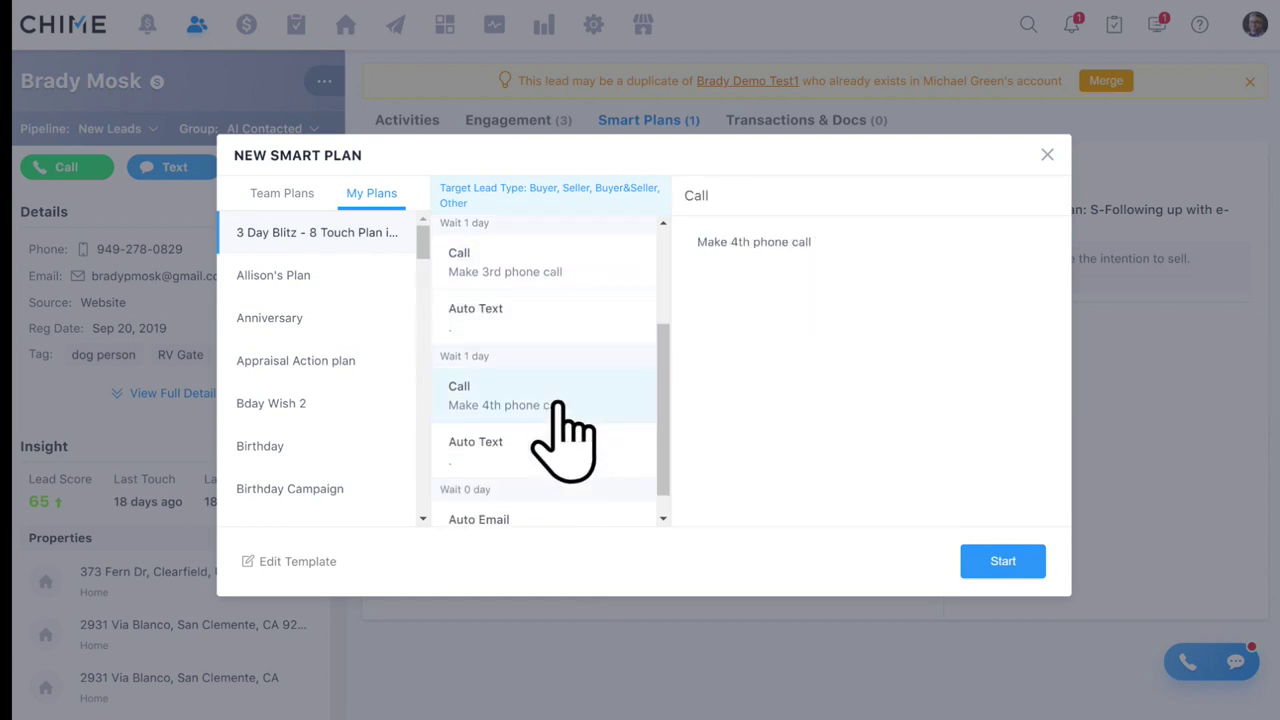
click(567, 452)
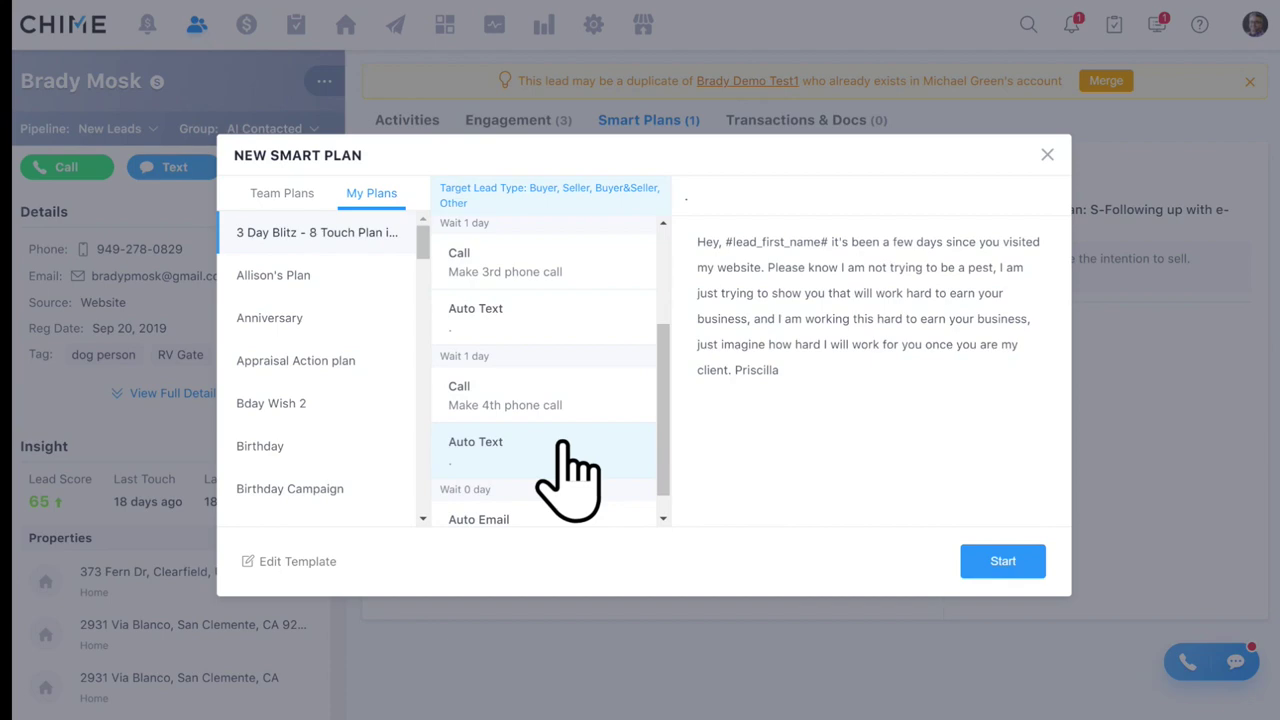
click(1047, 154)
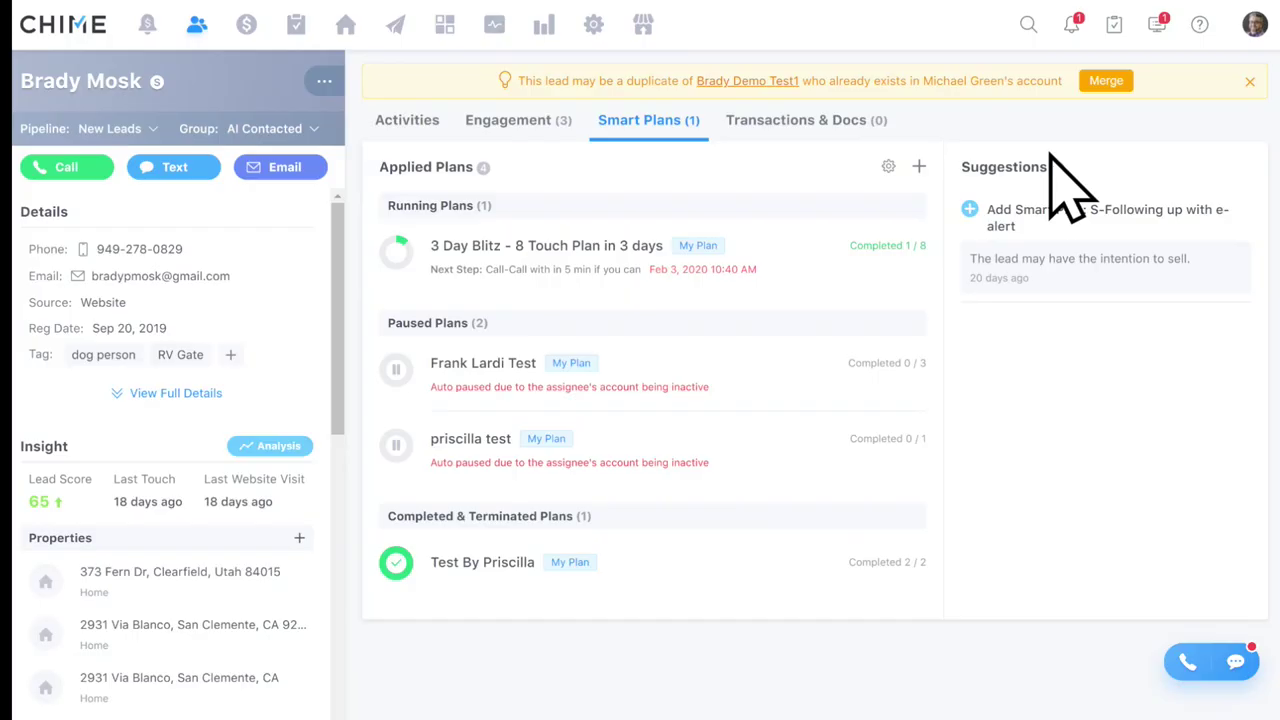
click(840, 122)
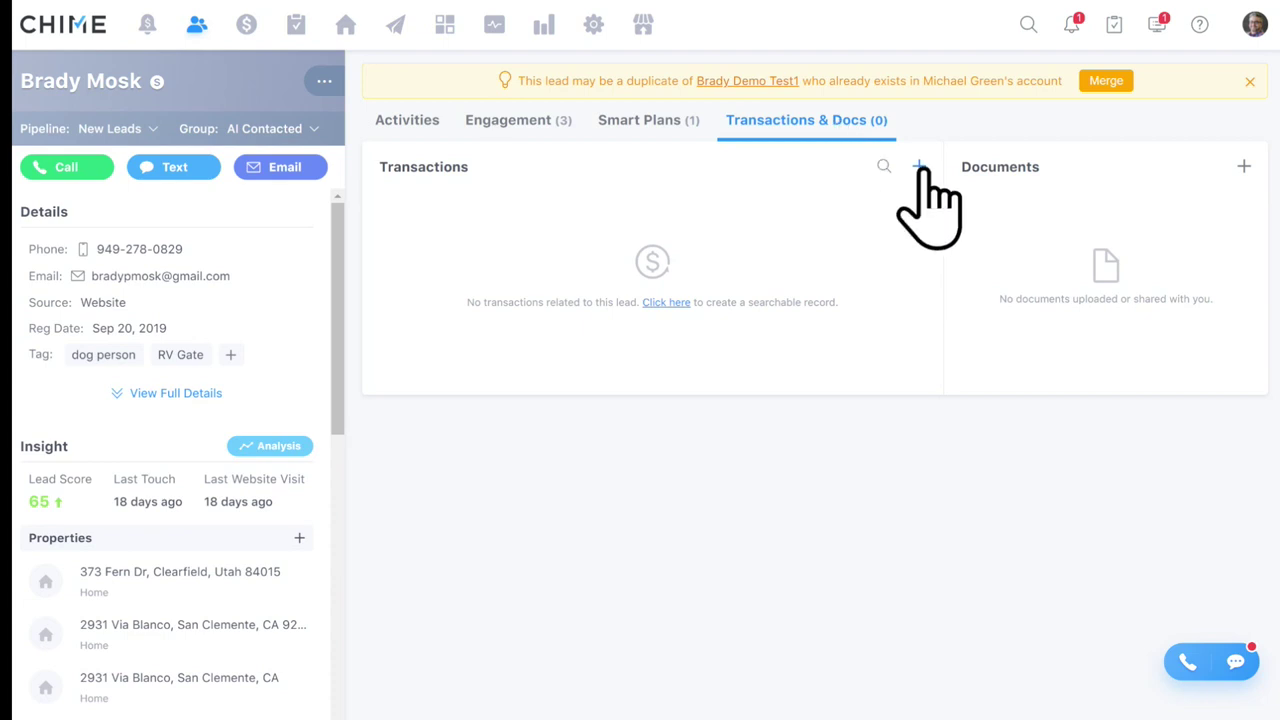
click(920, 167)
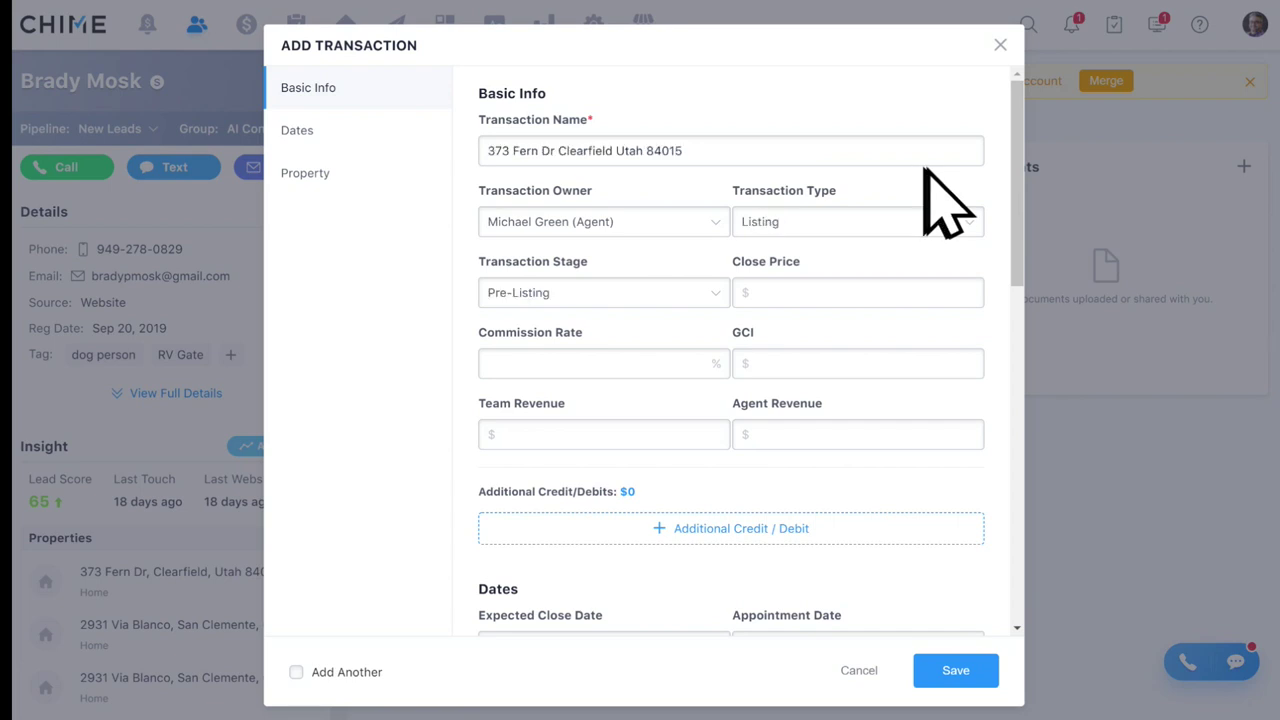
scroll(940, 200, down, 4)
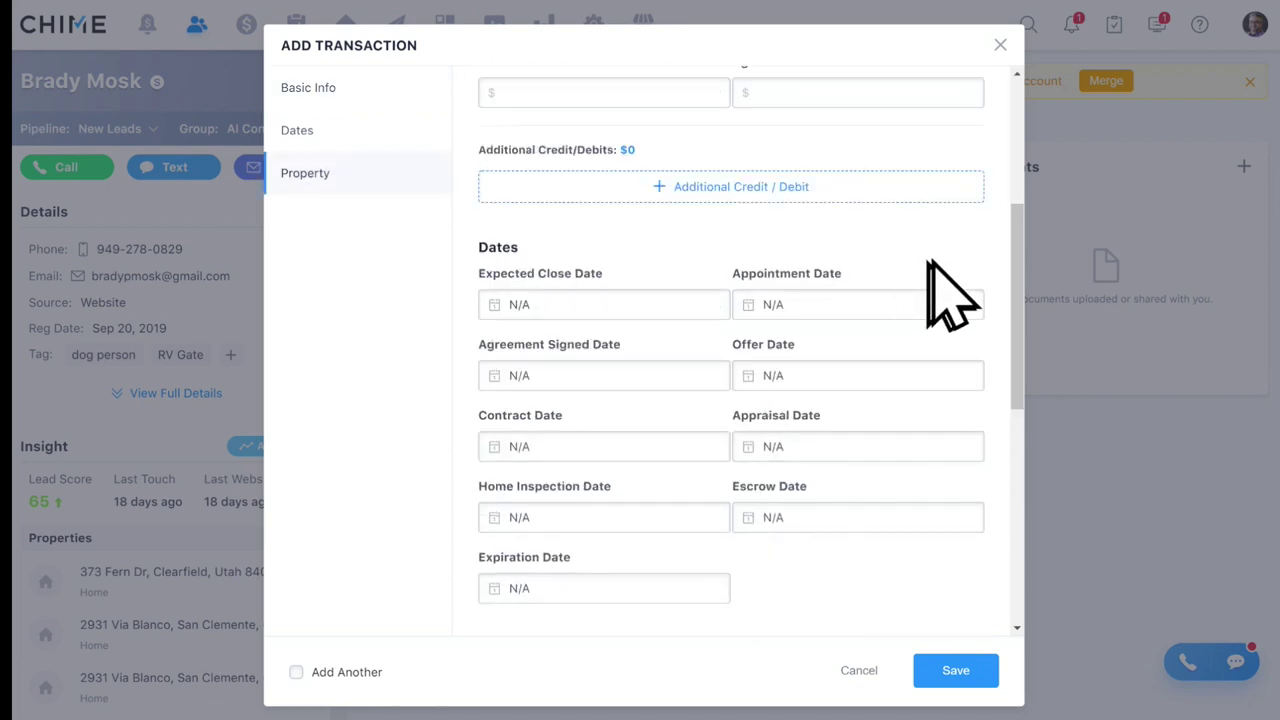
scroll(950, 263, down, 3)
scroll(989, 277, down, 1)
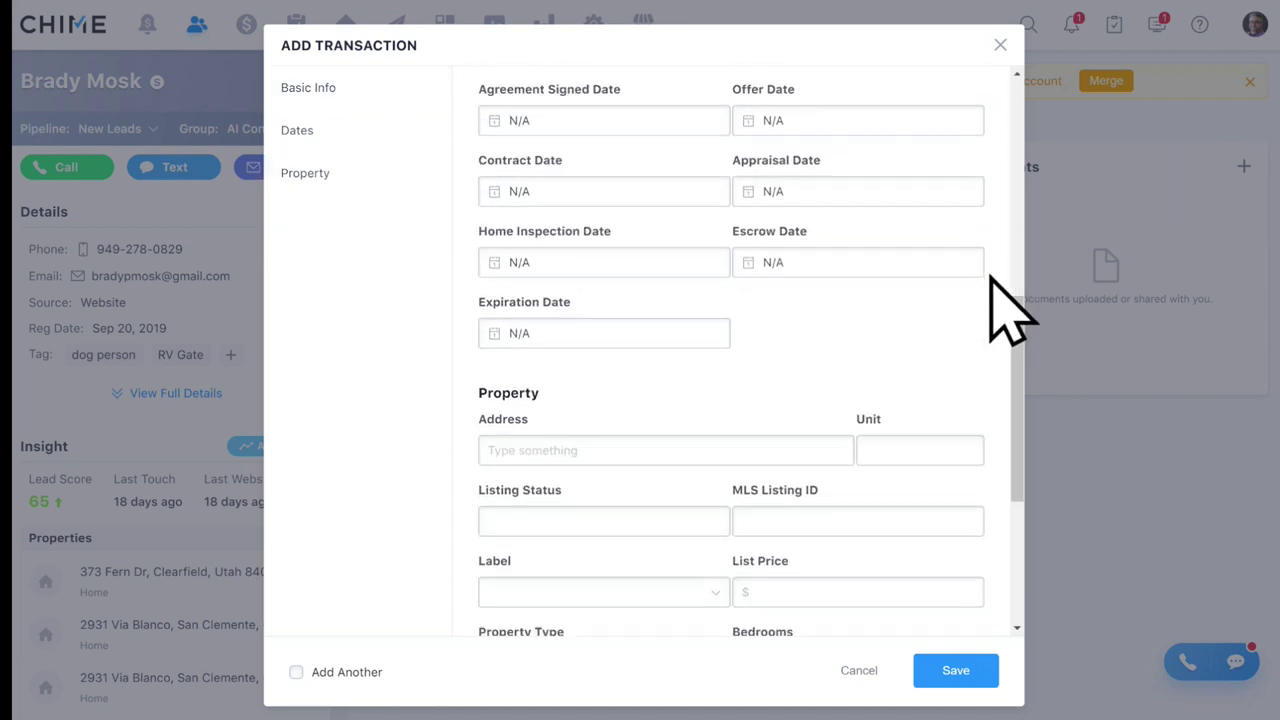
scroll(991, 277, down, 3)
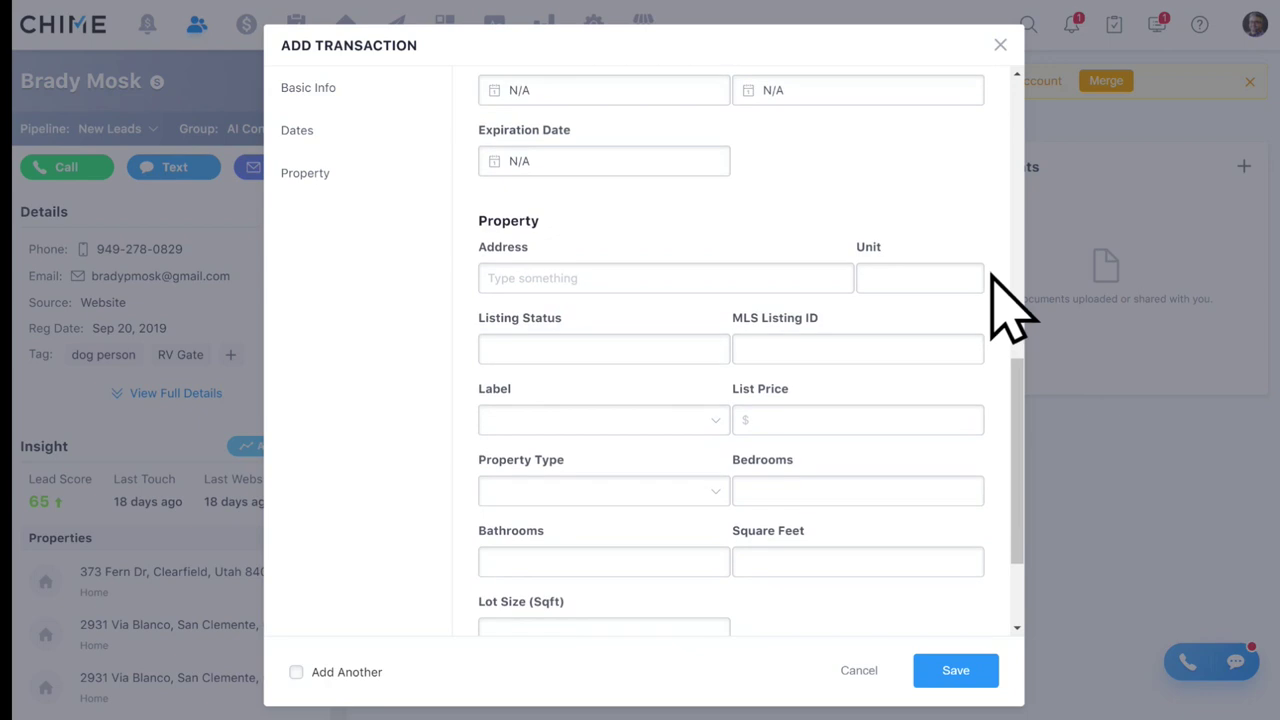
scroll(1012, 307, down, 2)
scroll(1006, 300, up, 10)
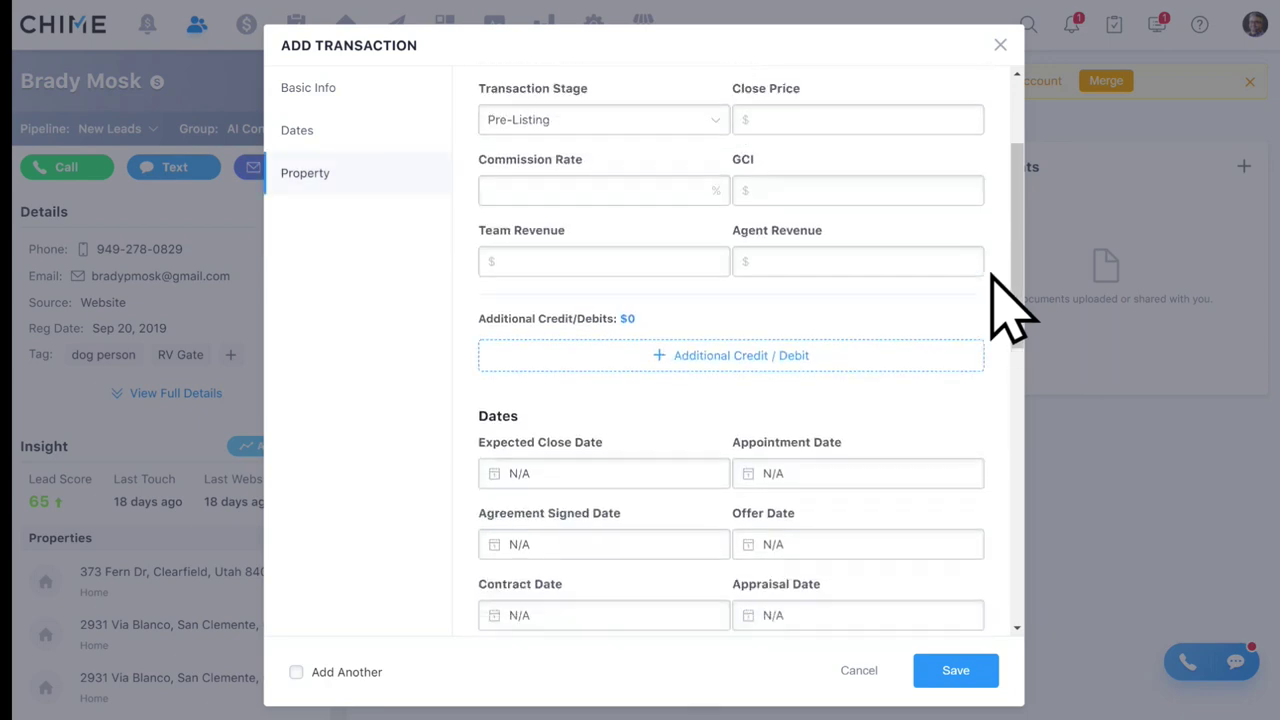
click(1001, 47)
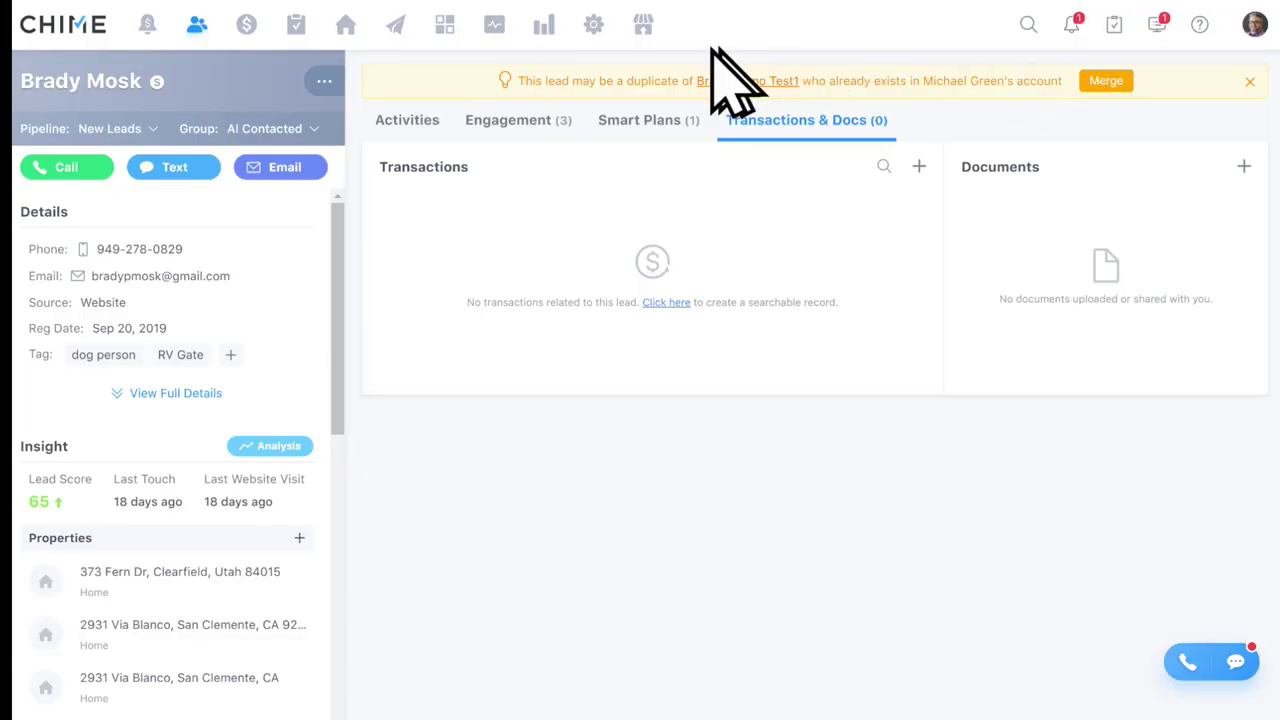
View the overall Transactions summary, then return to the New Listings hot sheet of 138 properties.
click(248, 25)
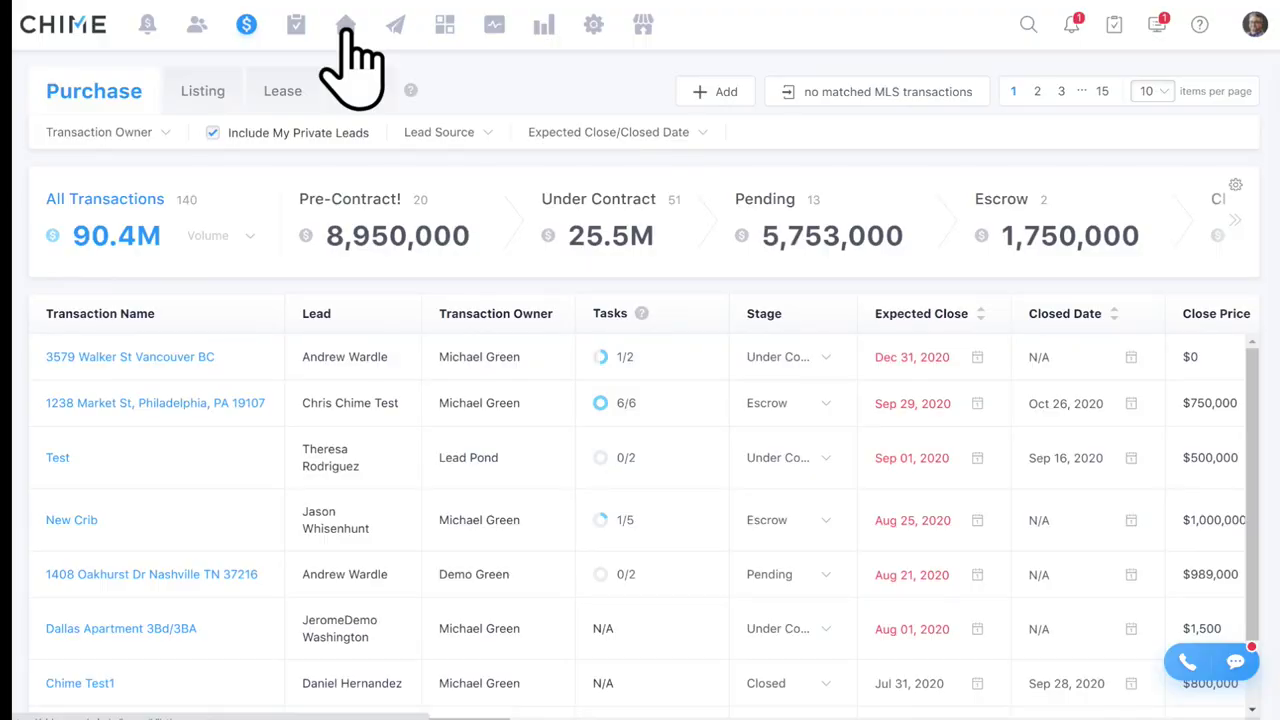
click(345, 26)
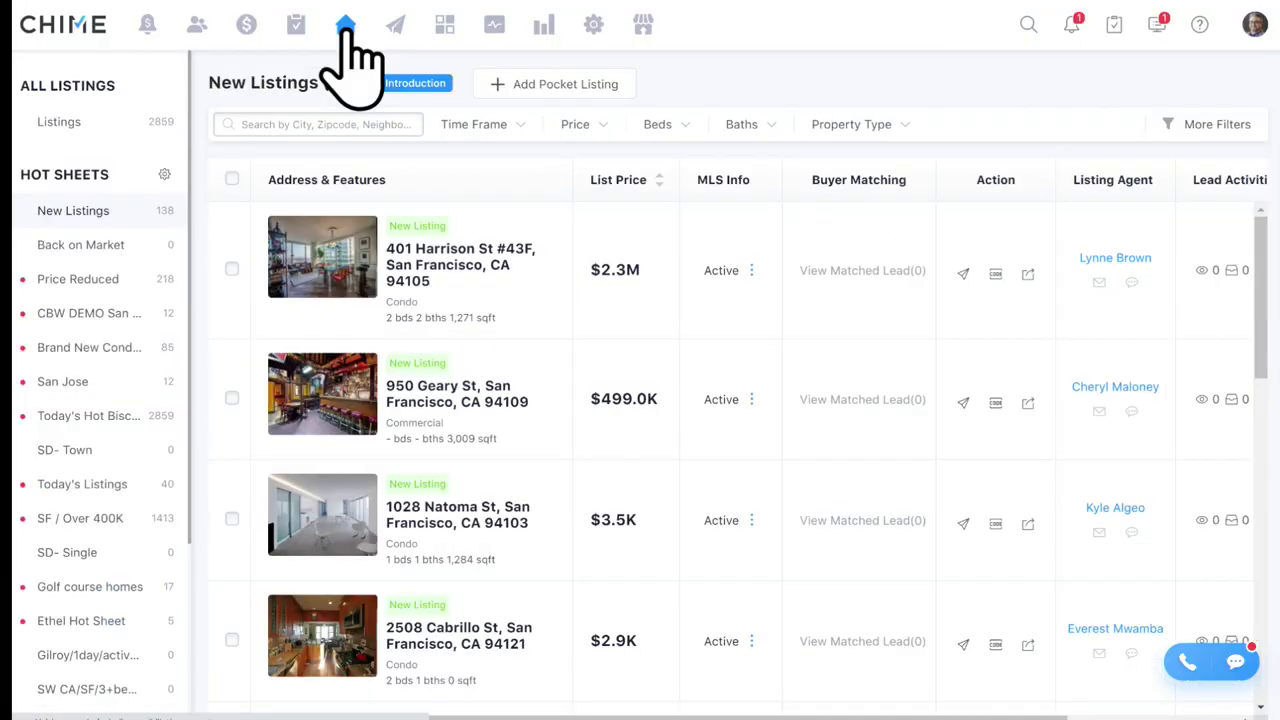
click(345, 26)
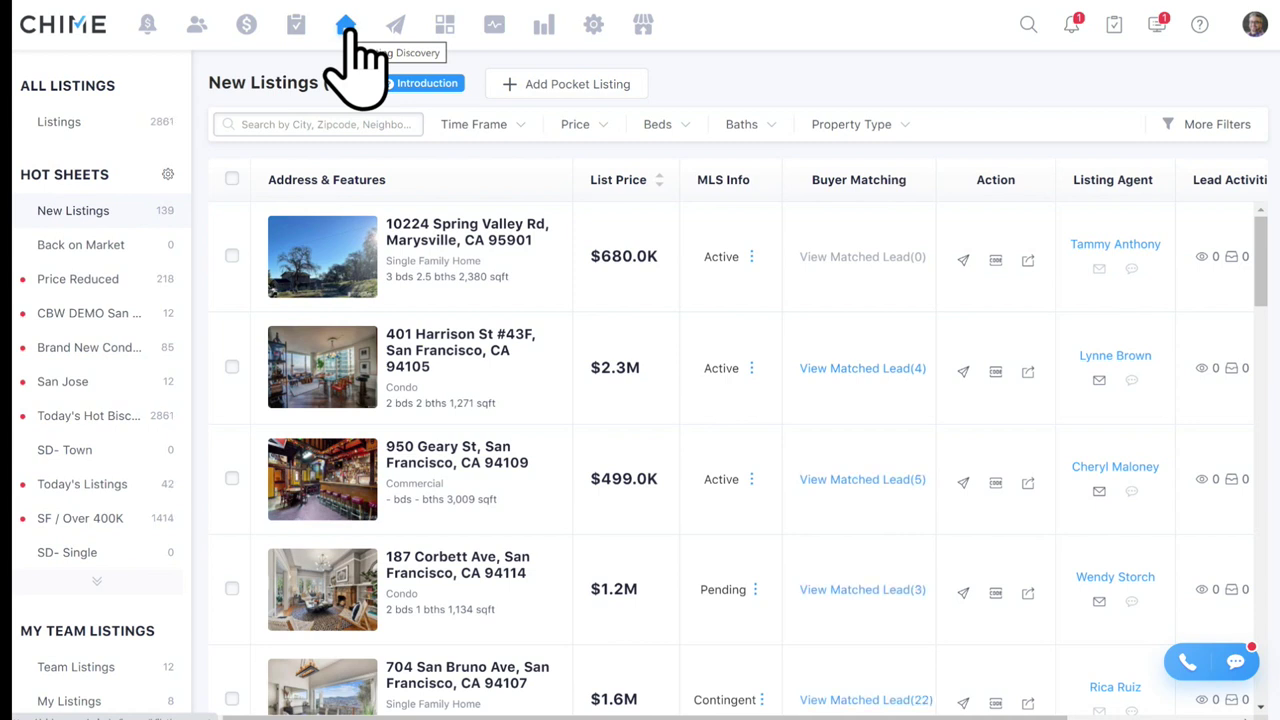
click(995, 260)
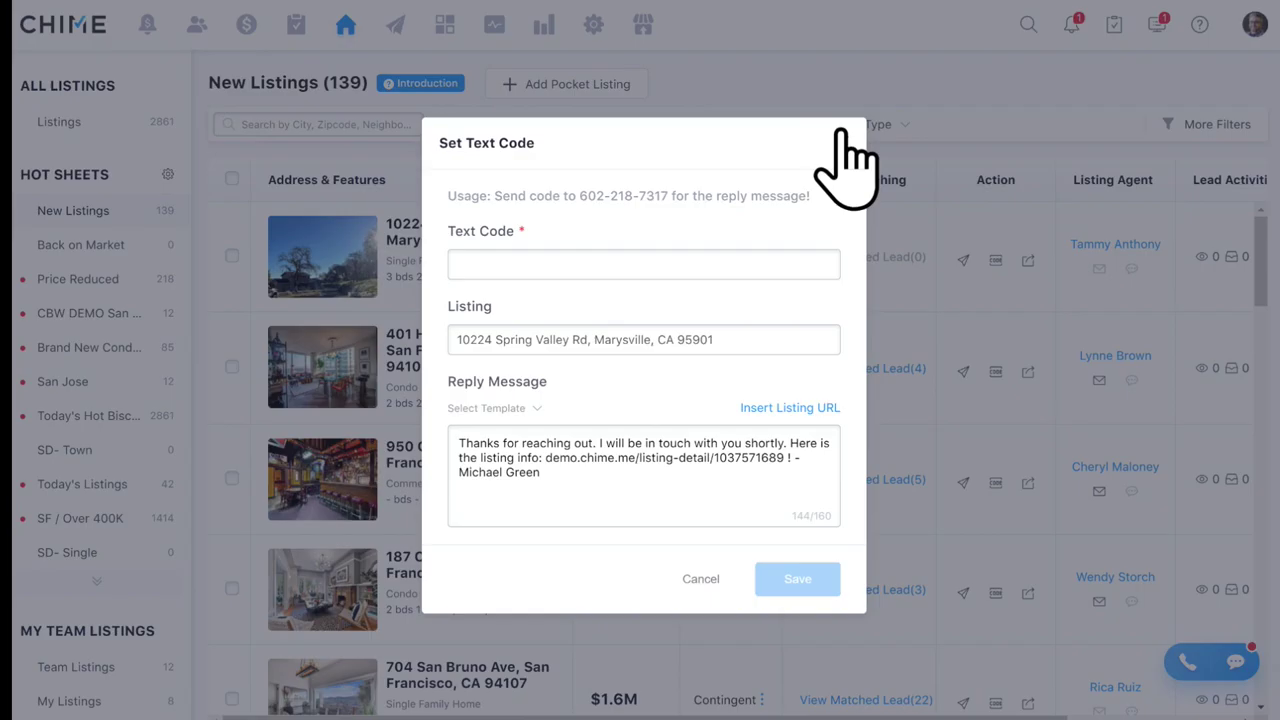
click(847, 166)
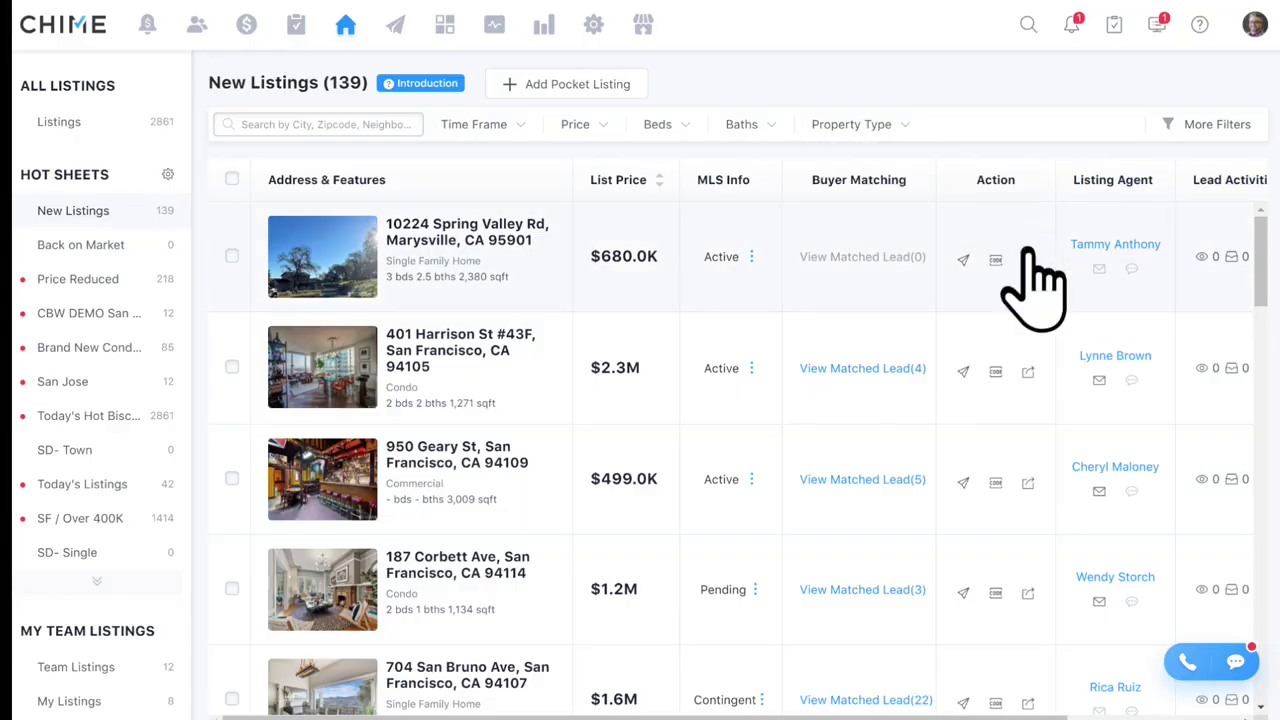
mouse_move(1033, 262)
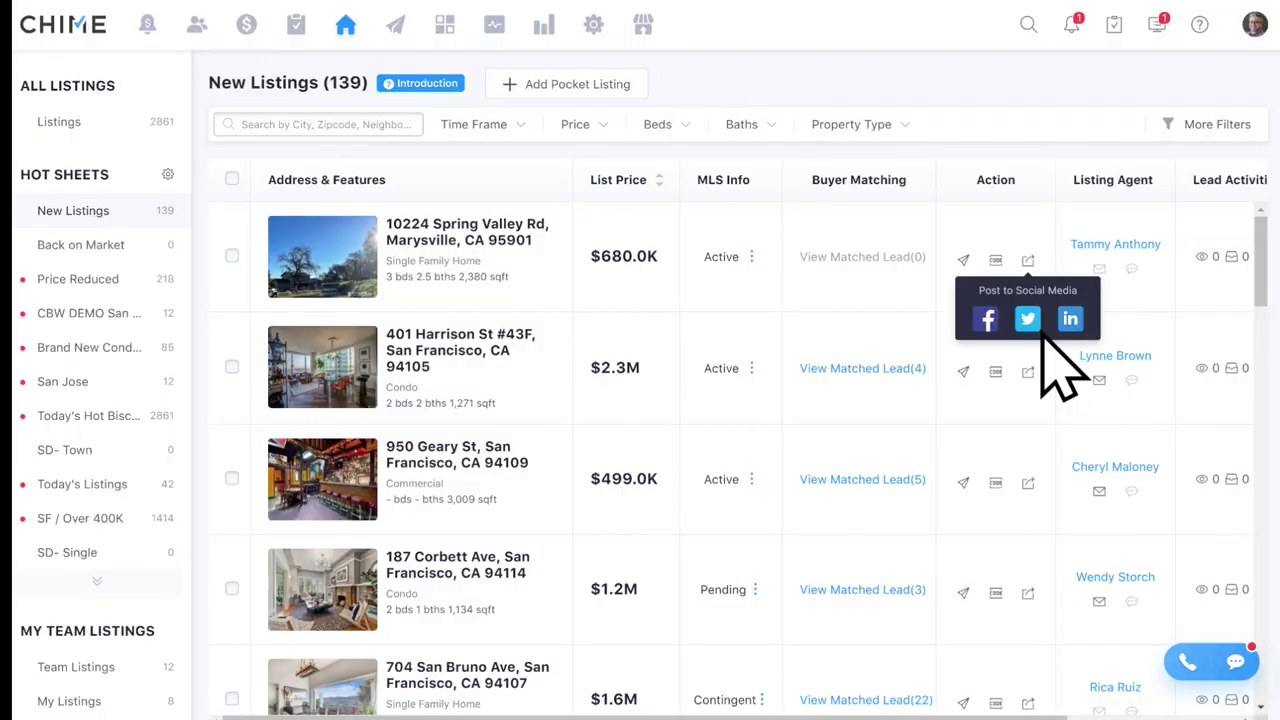
From the Campaigns Dashboard, open the Buyer Lead Gen report with $1.1K spend and 135 leads.
click(396, 26)
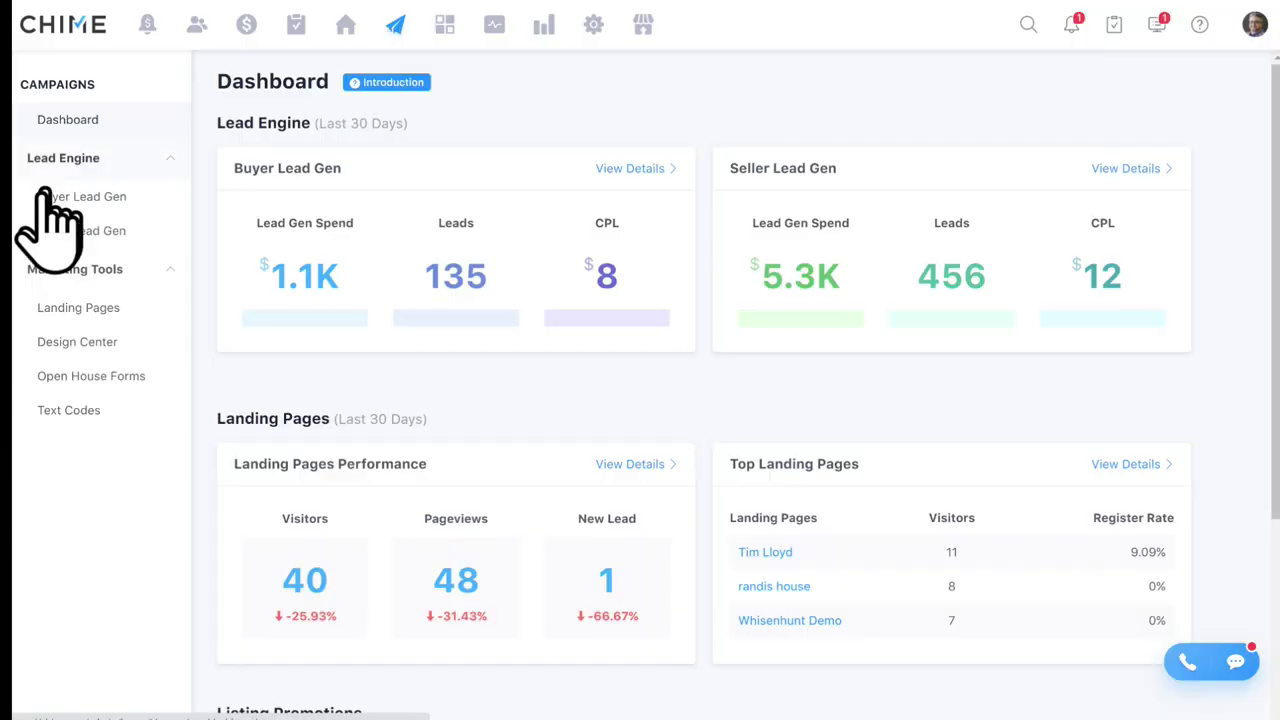
click(47, 197)
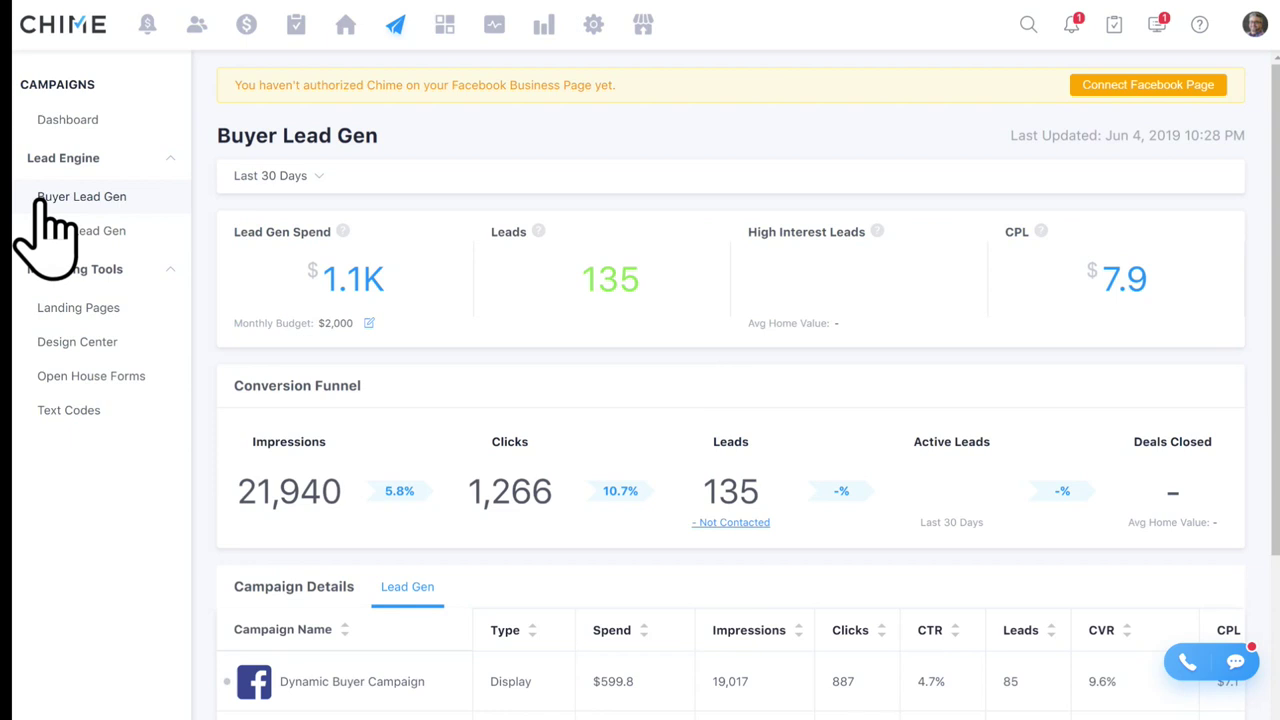
scroll(466, 253, down, 3)
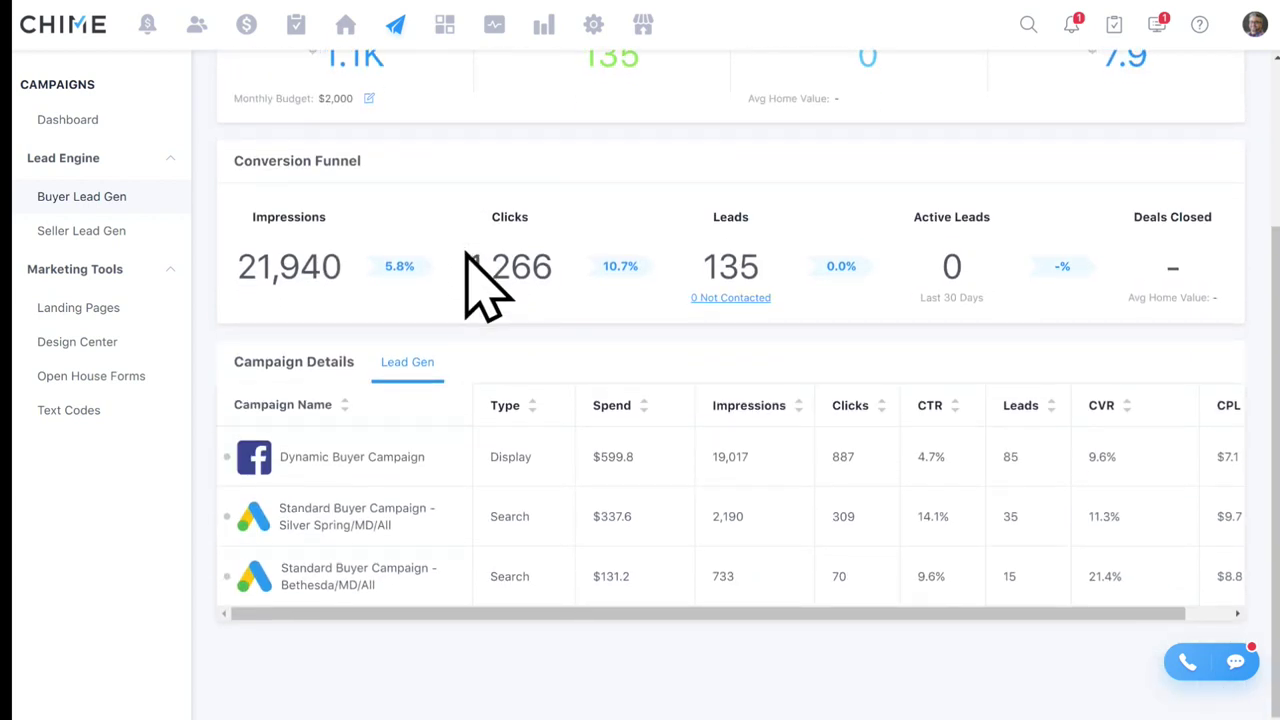
click(400, 458)
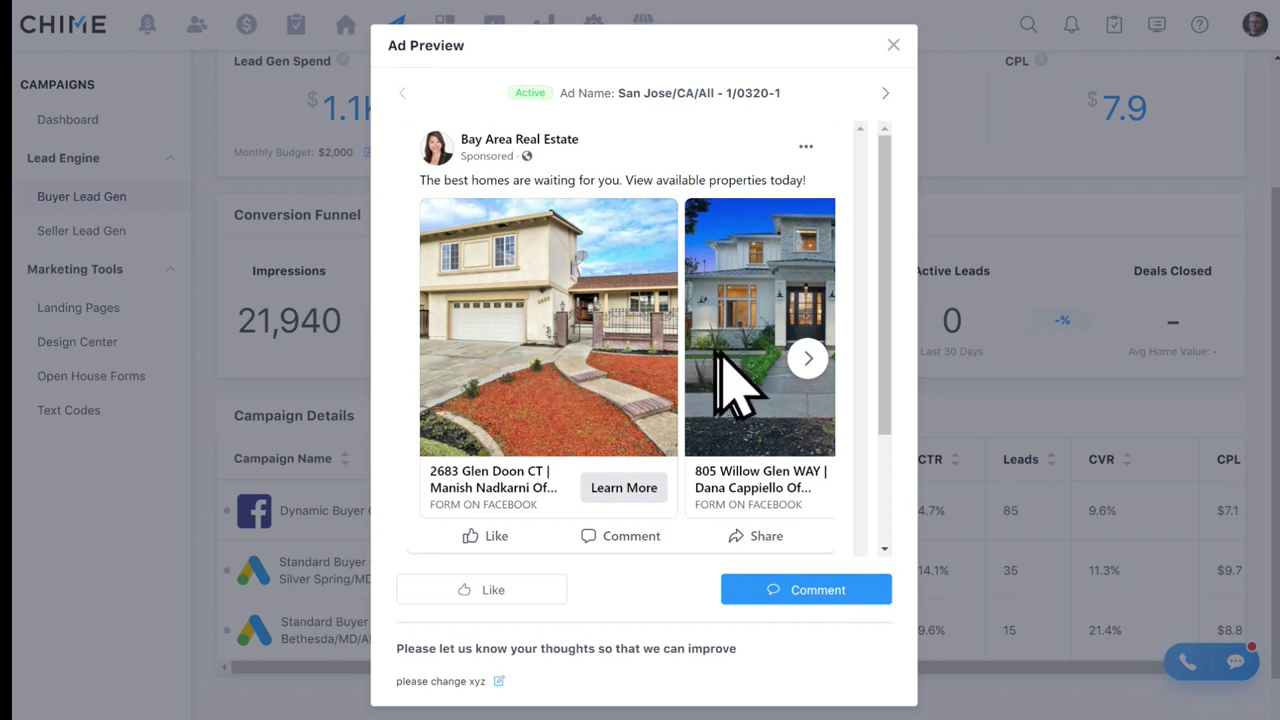
click(807, 357)
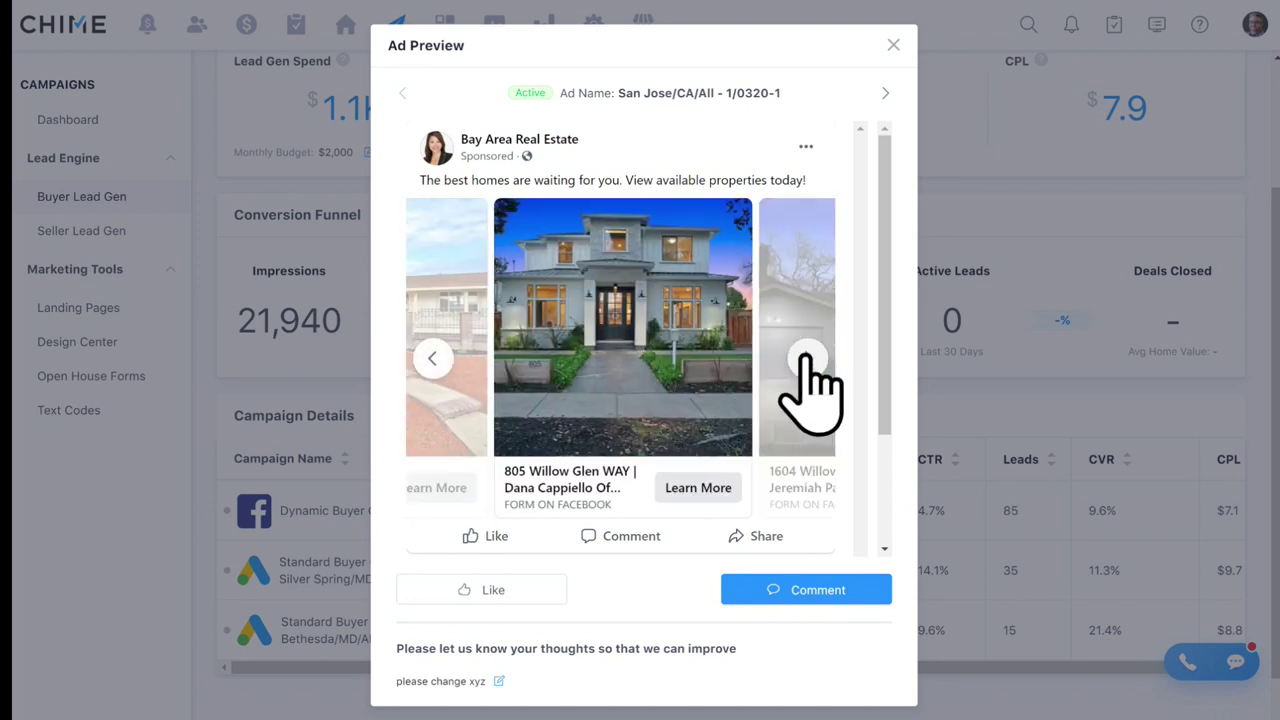
click(807, 357)
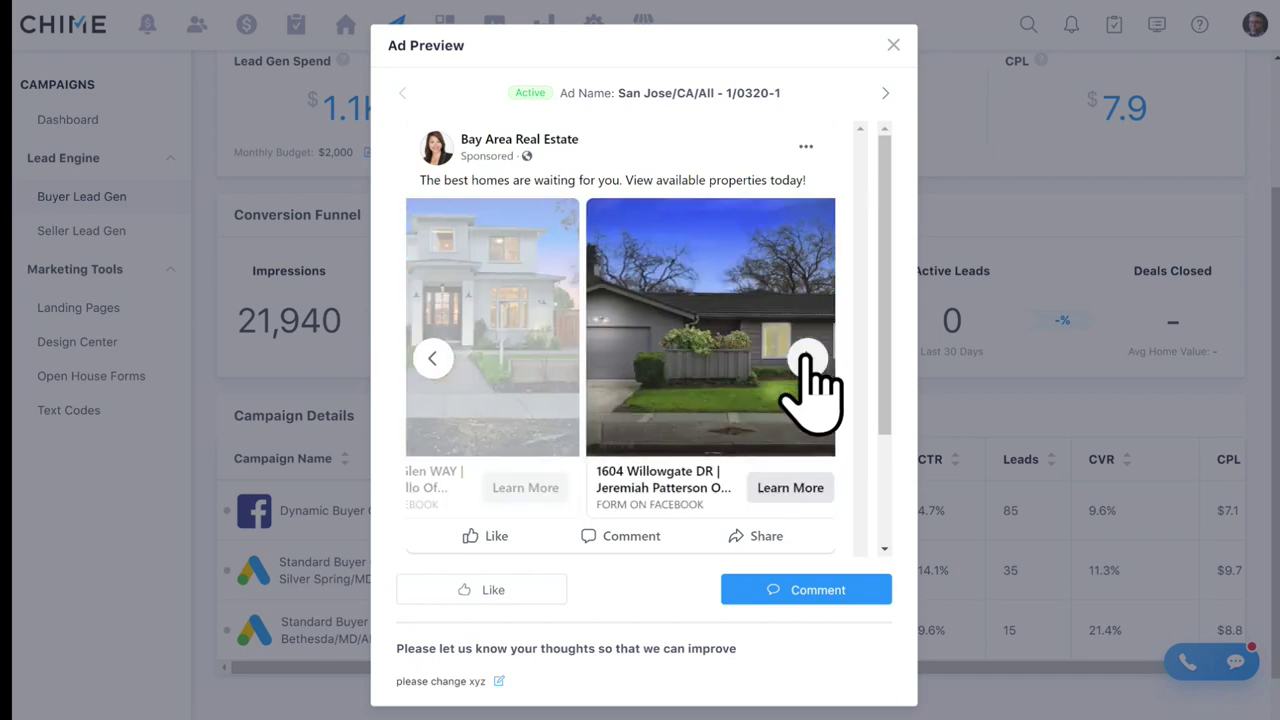